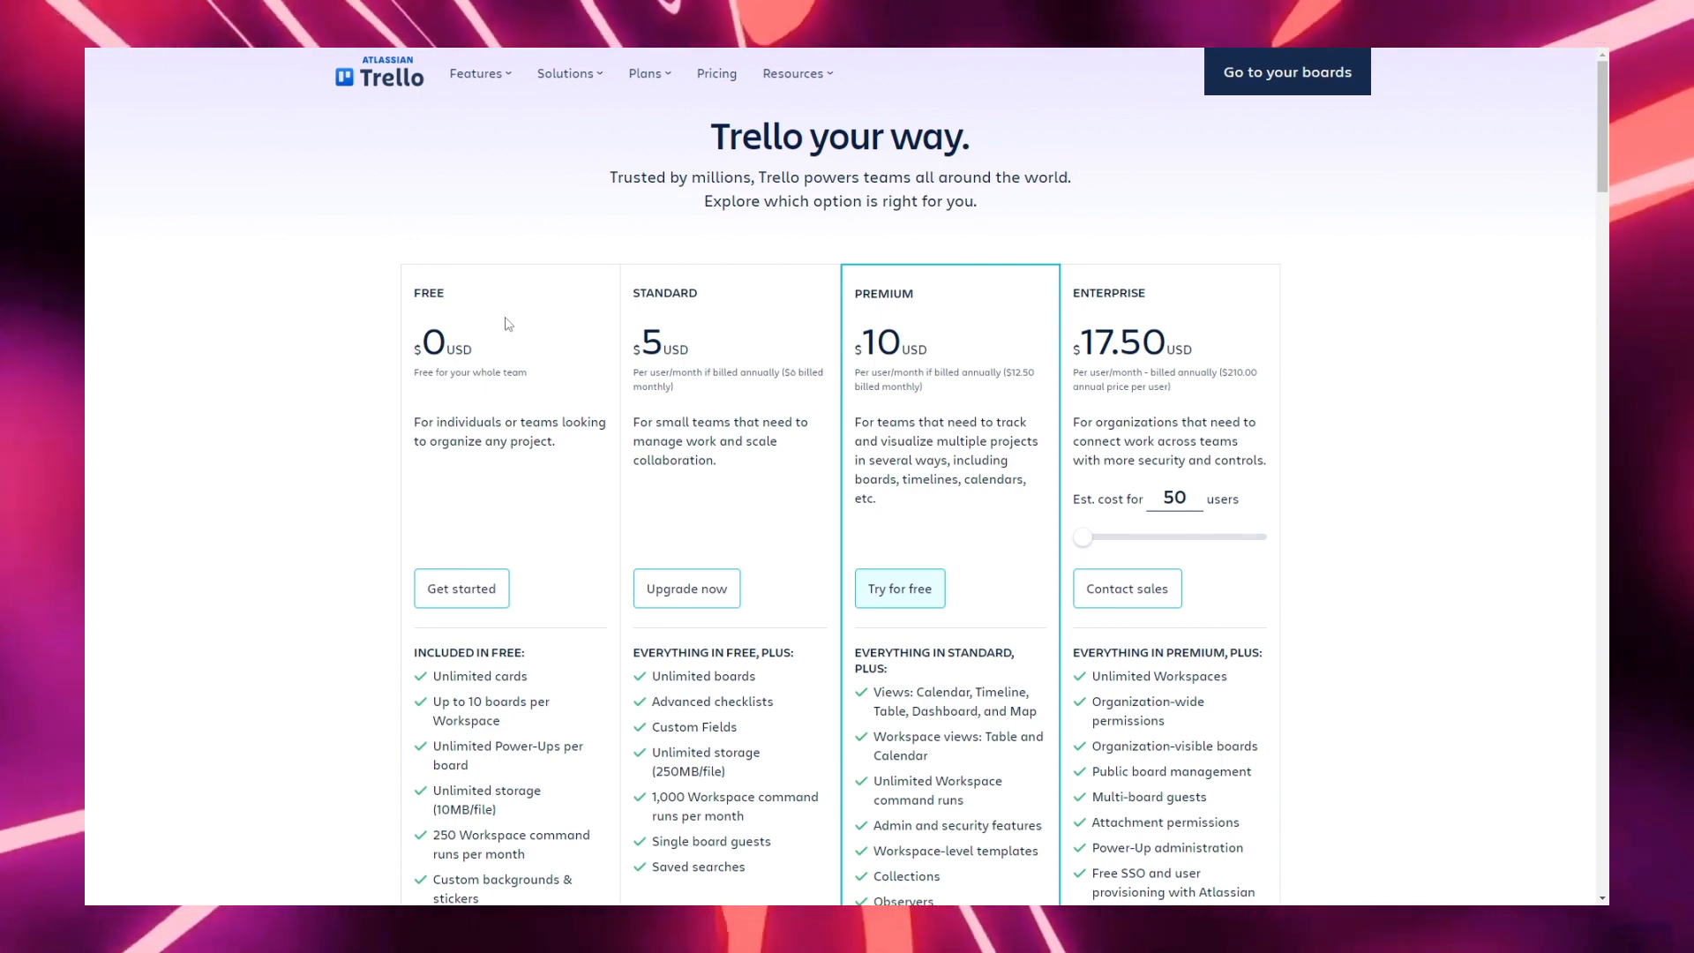
Review the pricing plans and the features included in the Free, Standard, Premium and Enterprise tiers
{"action": "scroll", "coordinate": [511, 434], "scroll_direction": "down", "scroll_amount": 3}
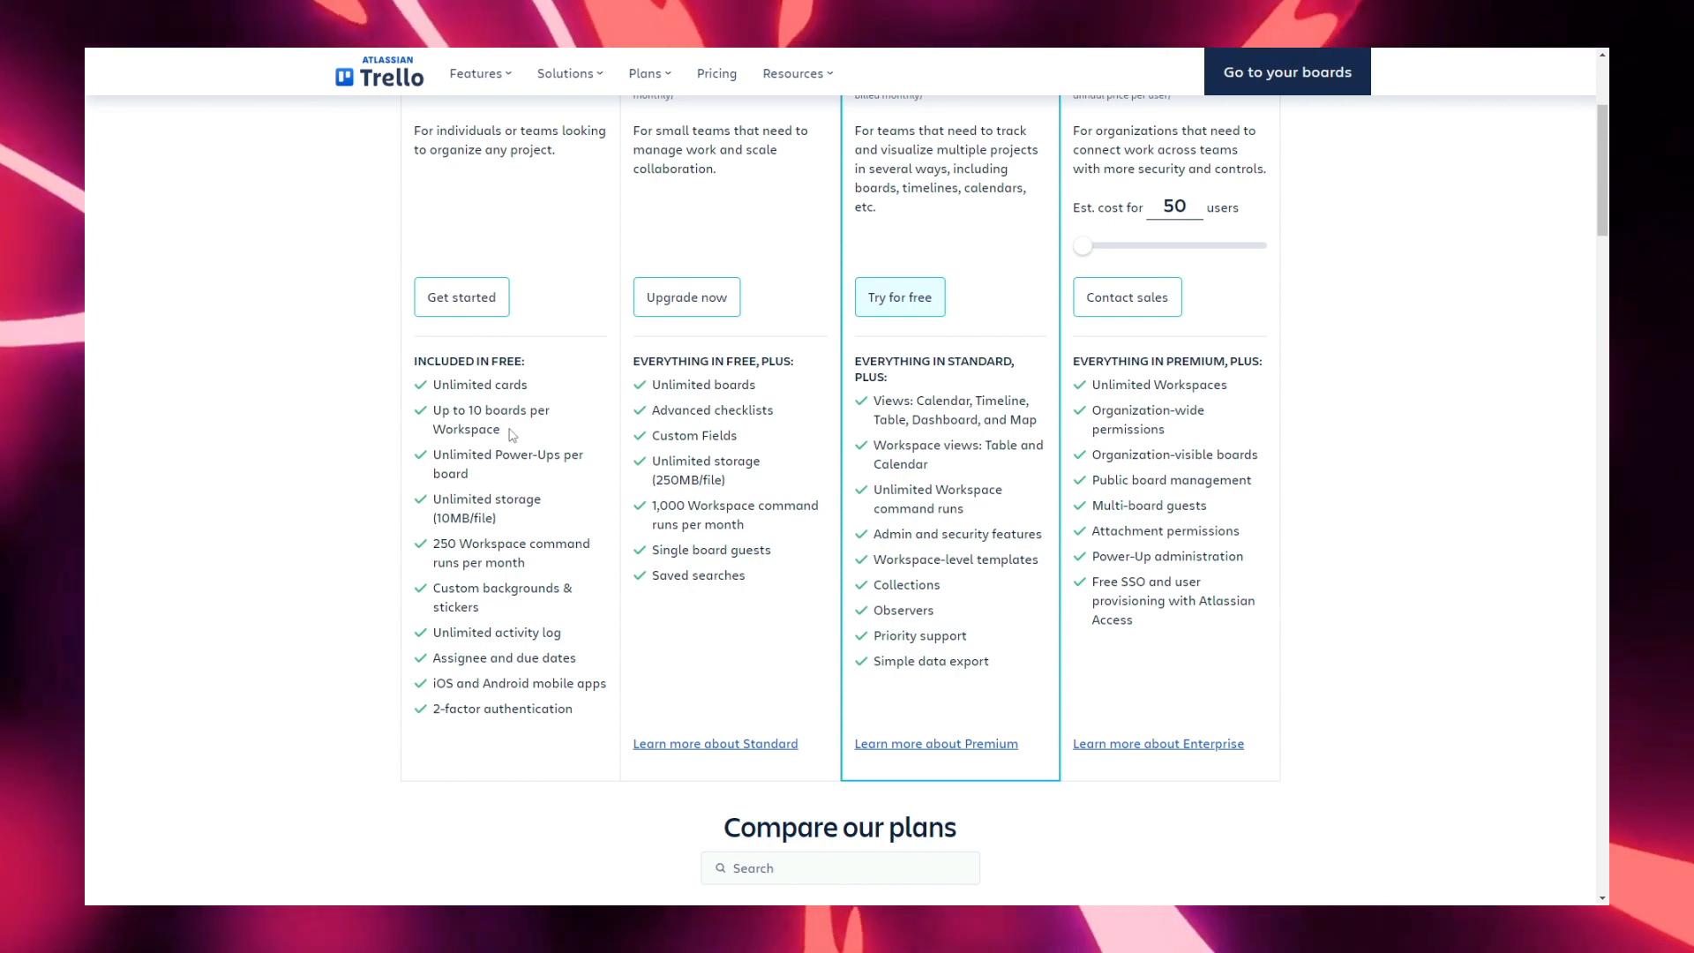
{"action": "scroll", "coordinate": [511, 434], "scroll_direction": "up", "scroll_amount": 3}
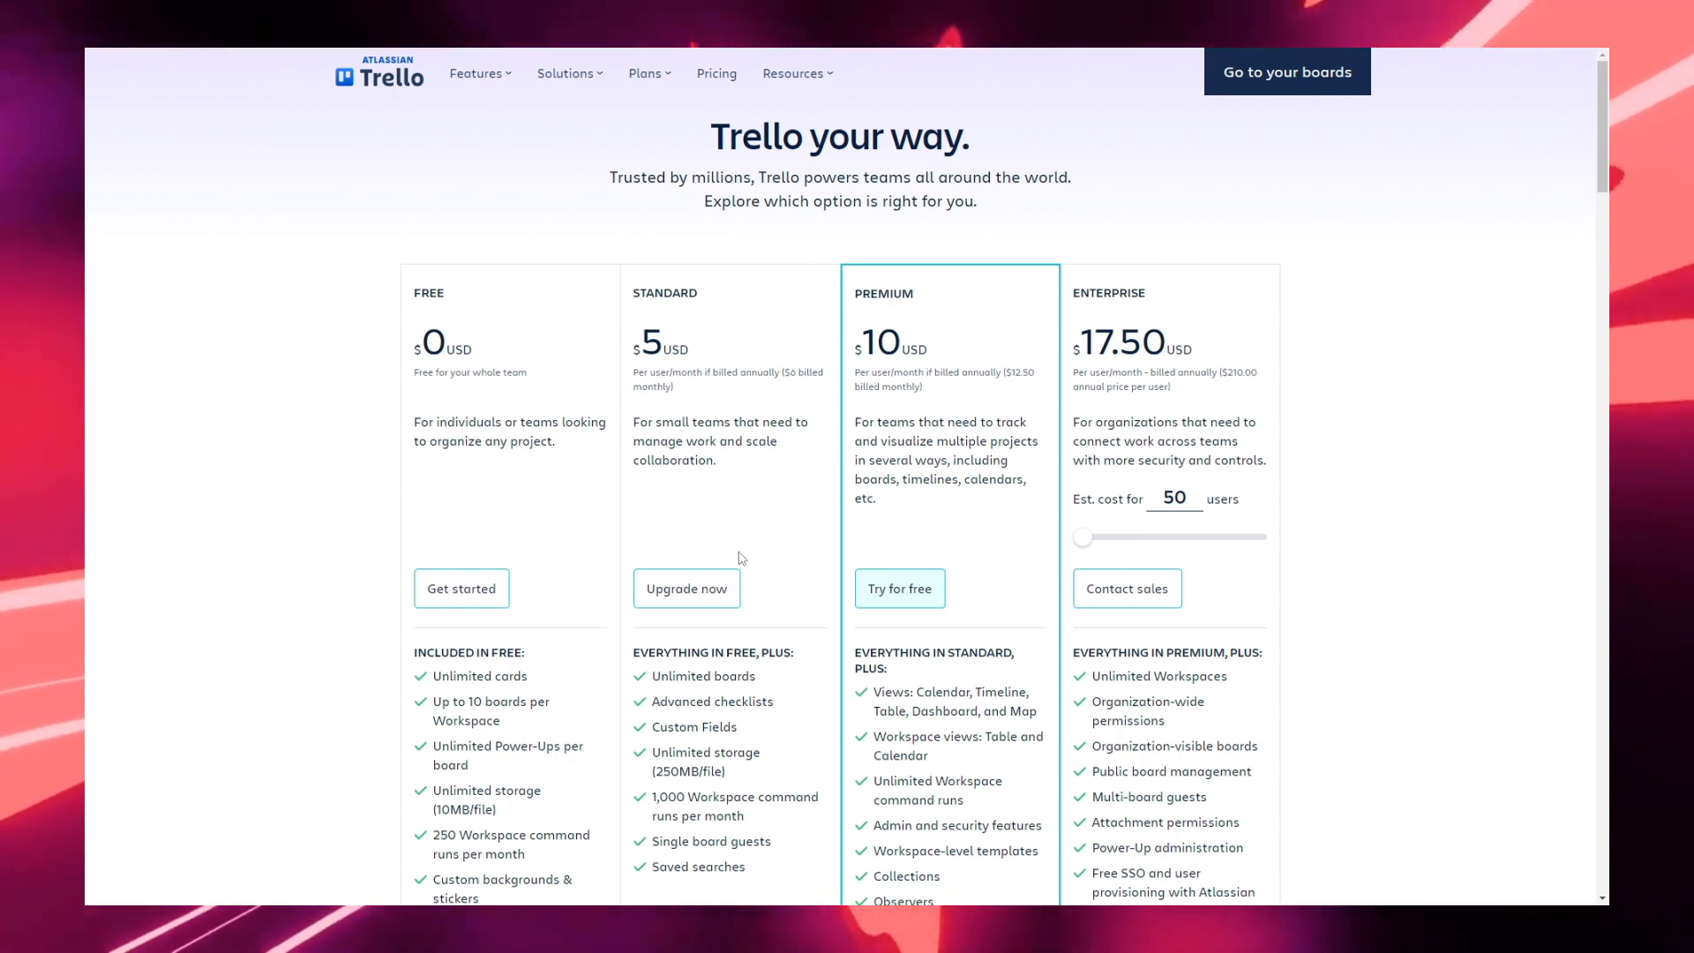
{"action": "scroll", "coordinate": [741, 558], "scroll_direction": "down", "scroll_amount": 3}
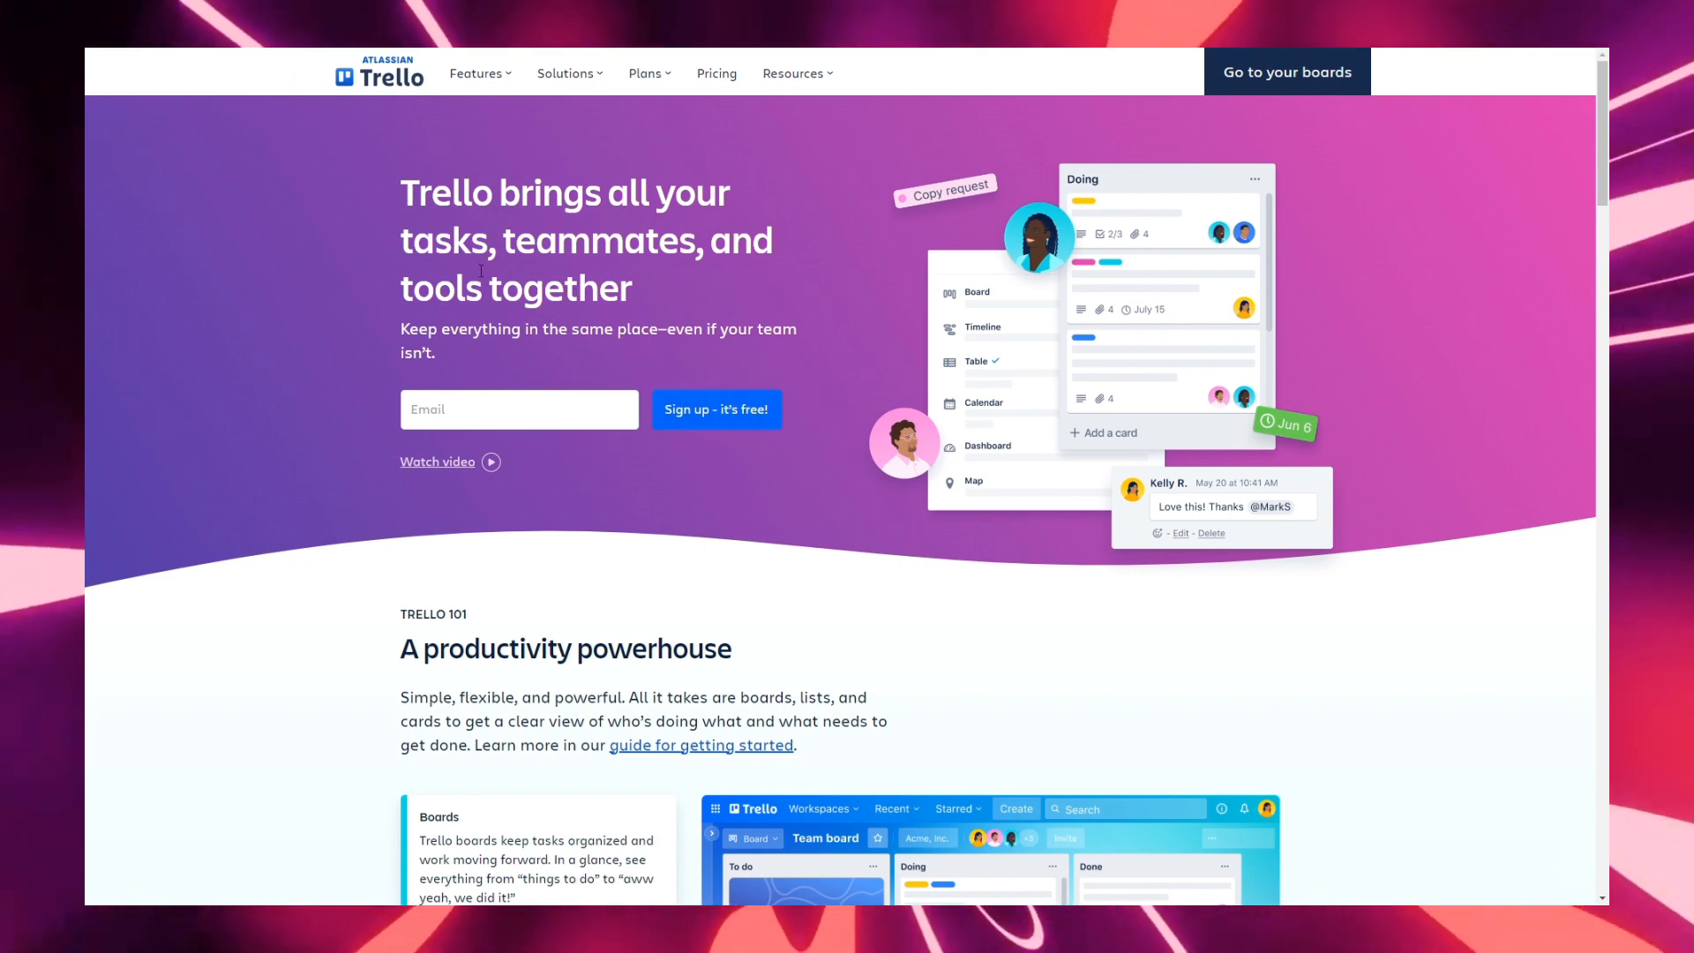
Sign up for a free account from the home page and create it with the Google account details
{"action": "left_click", "coordinate": [578, 404]}
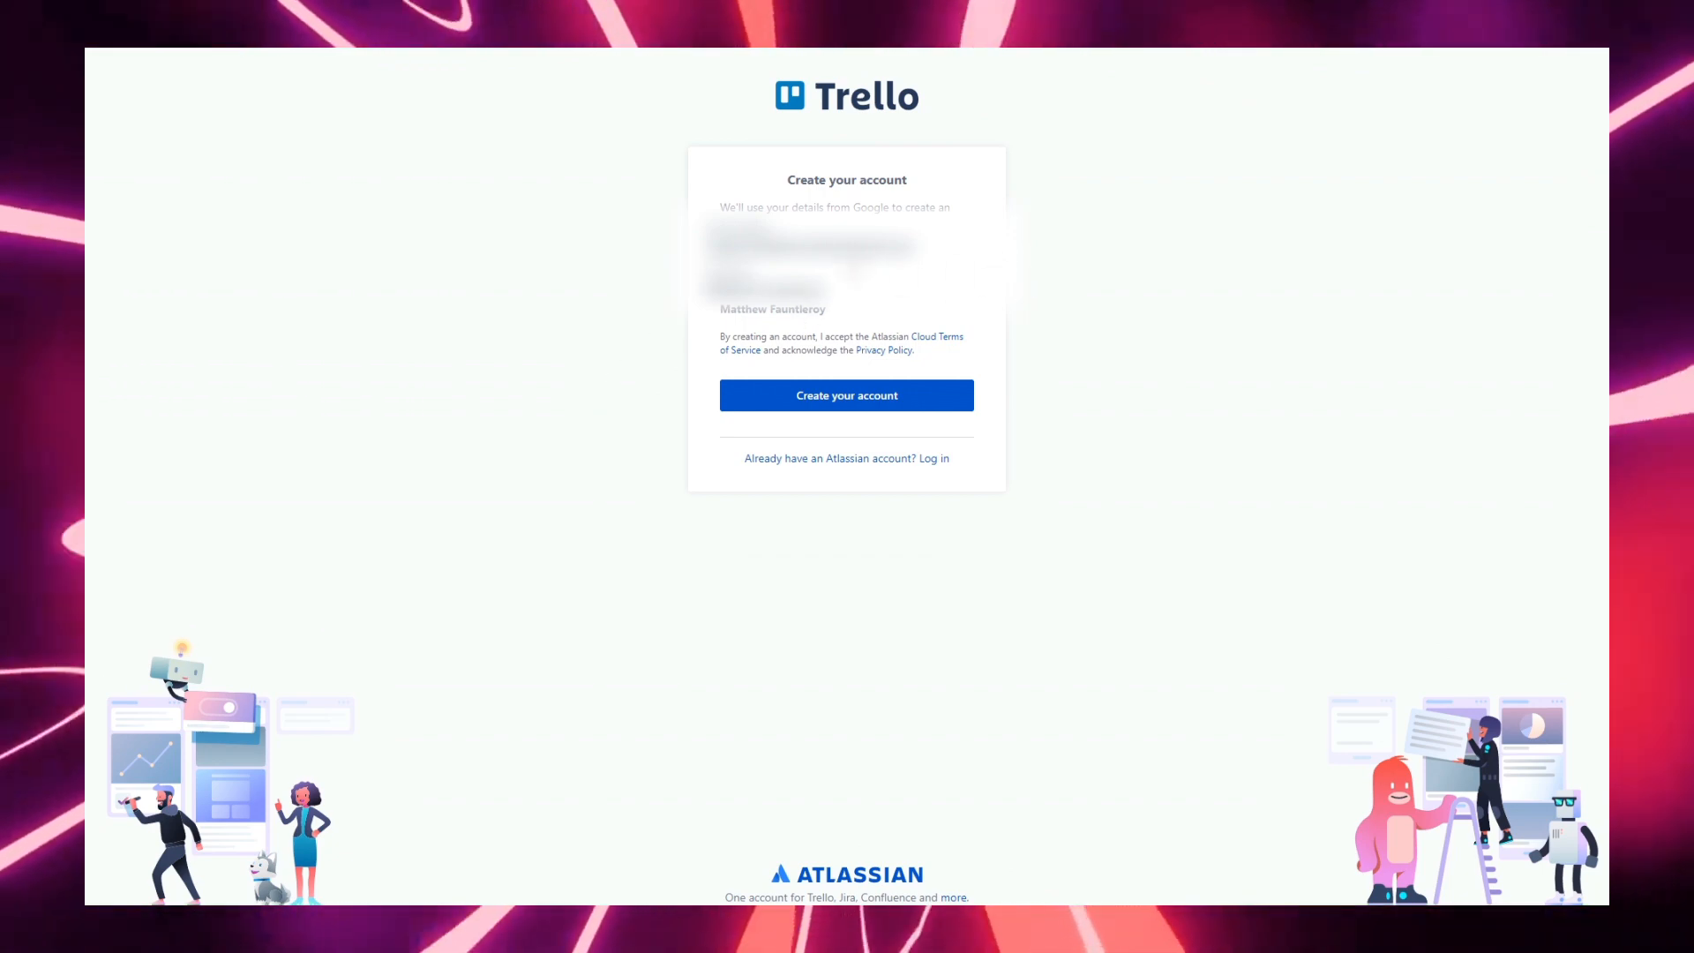
{"action": "left_click", "coordinate": [865, 395]}
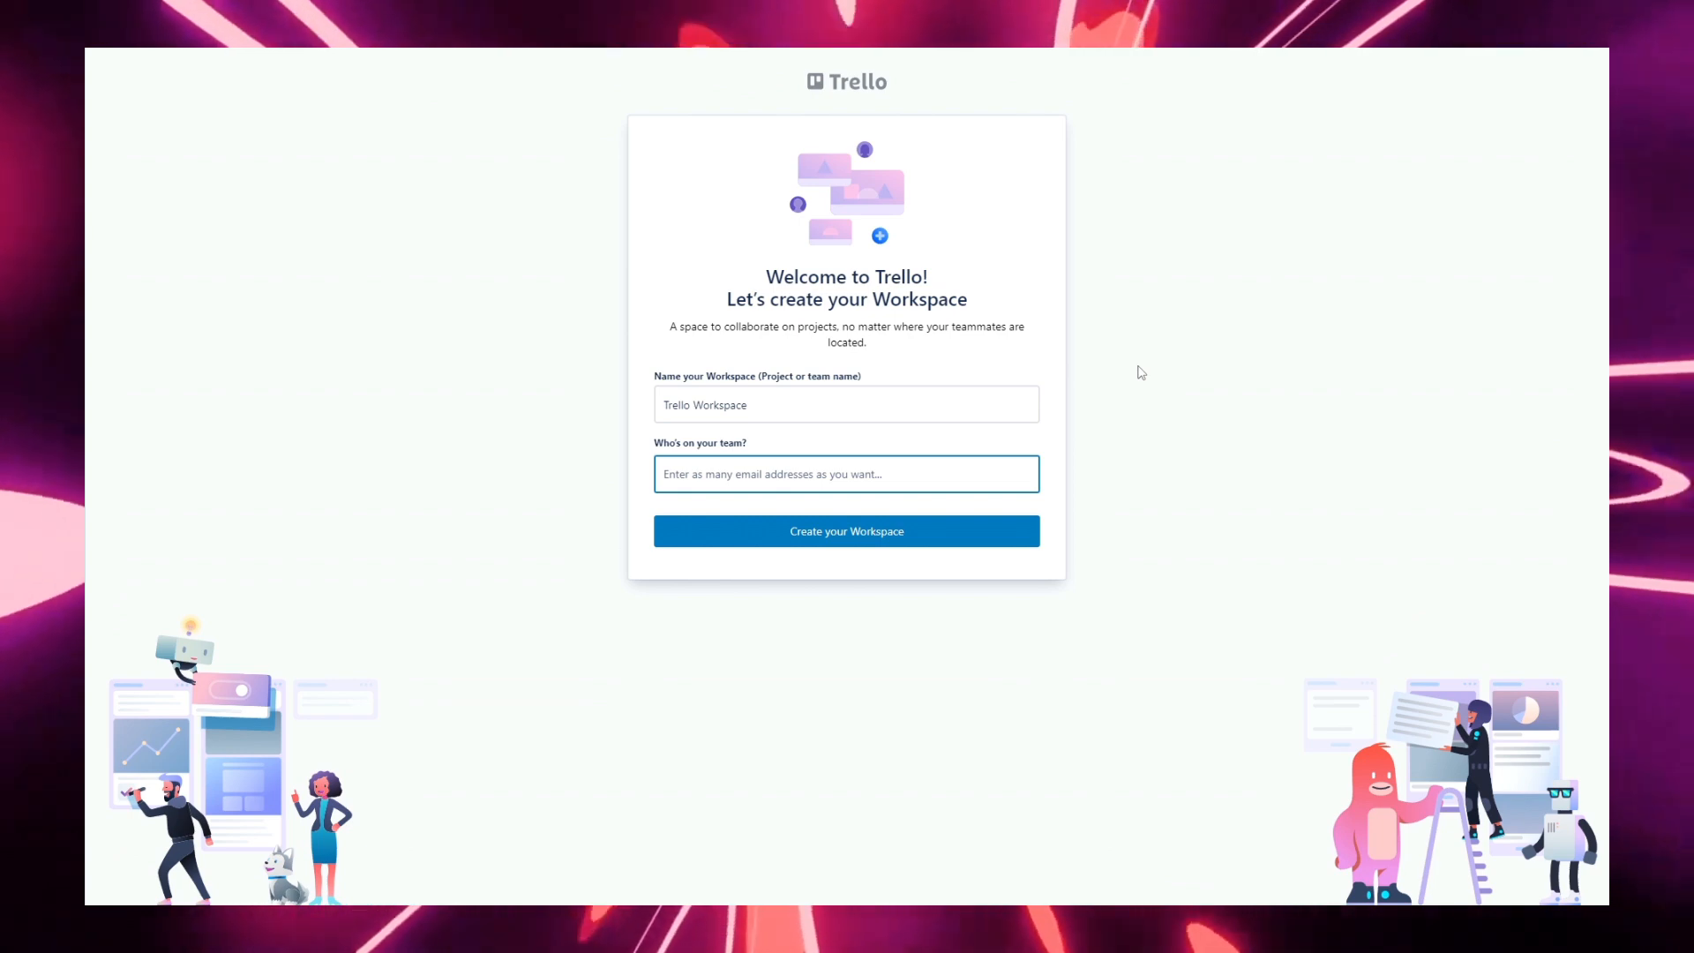
Name the new workspace "Fixifiy YouTube Channel" and create it without adding any team members
{"action": "left_click", "coordinate": [770, 392]}
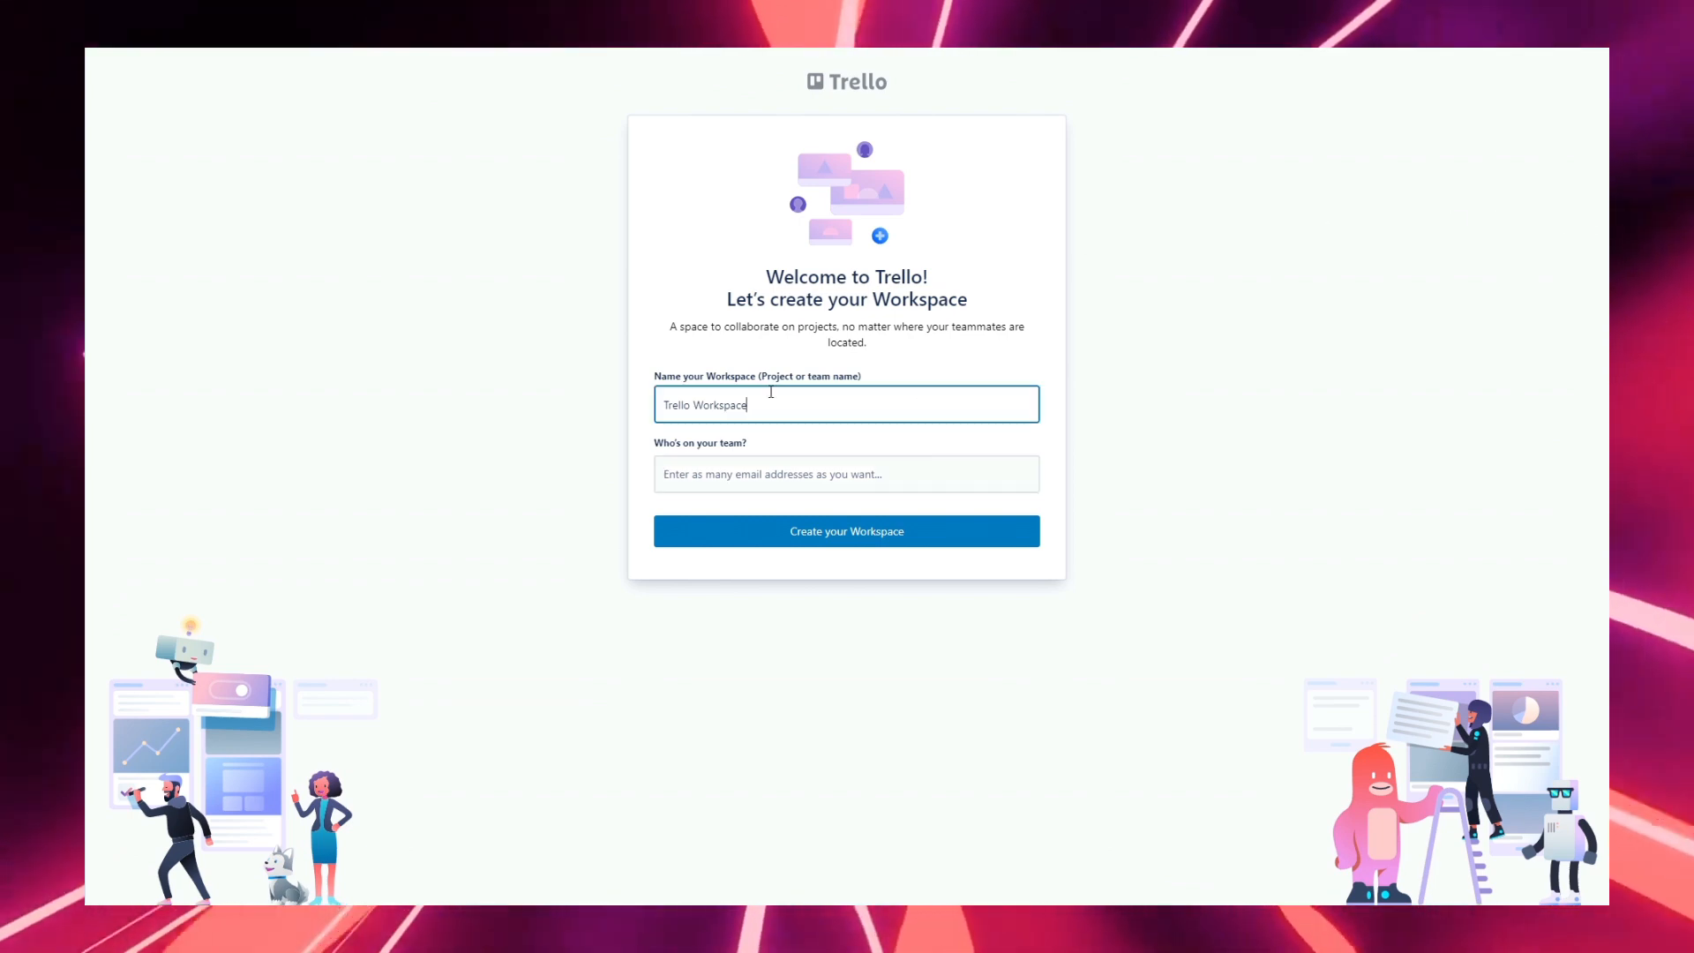
{"action": "key", "text": "ctrl+a"}
{"action": "type", "text": "Fixit"}
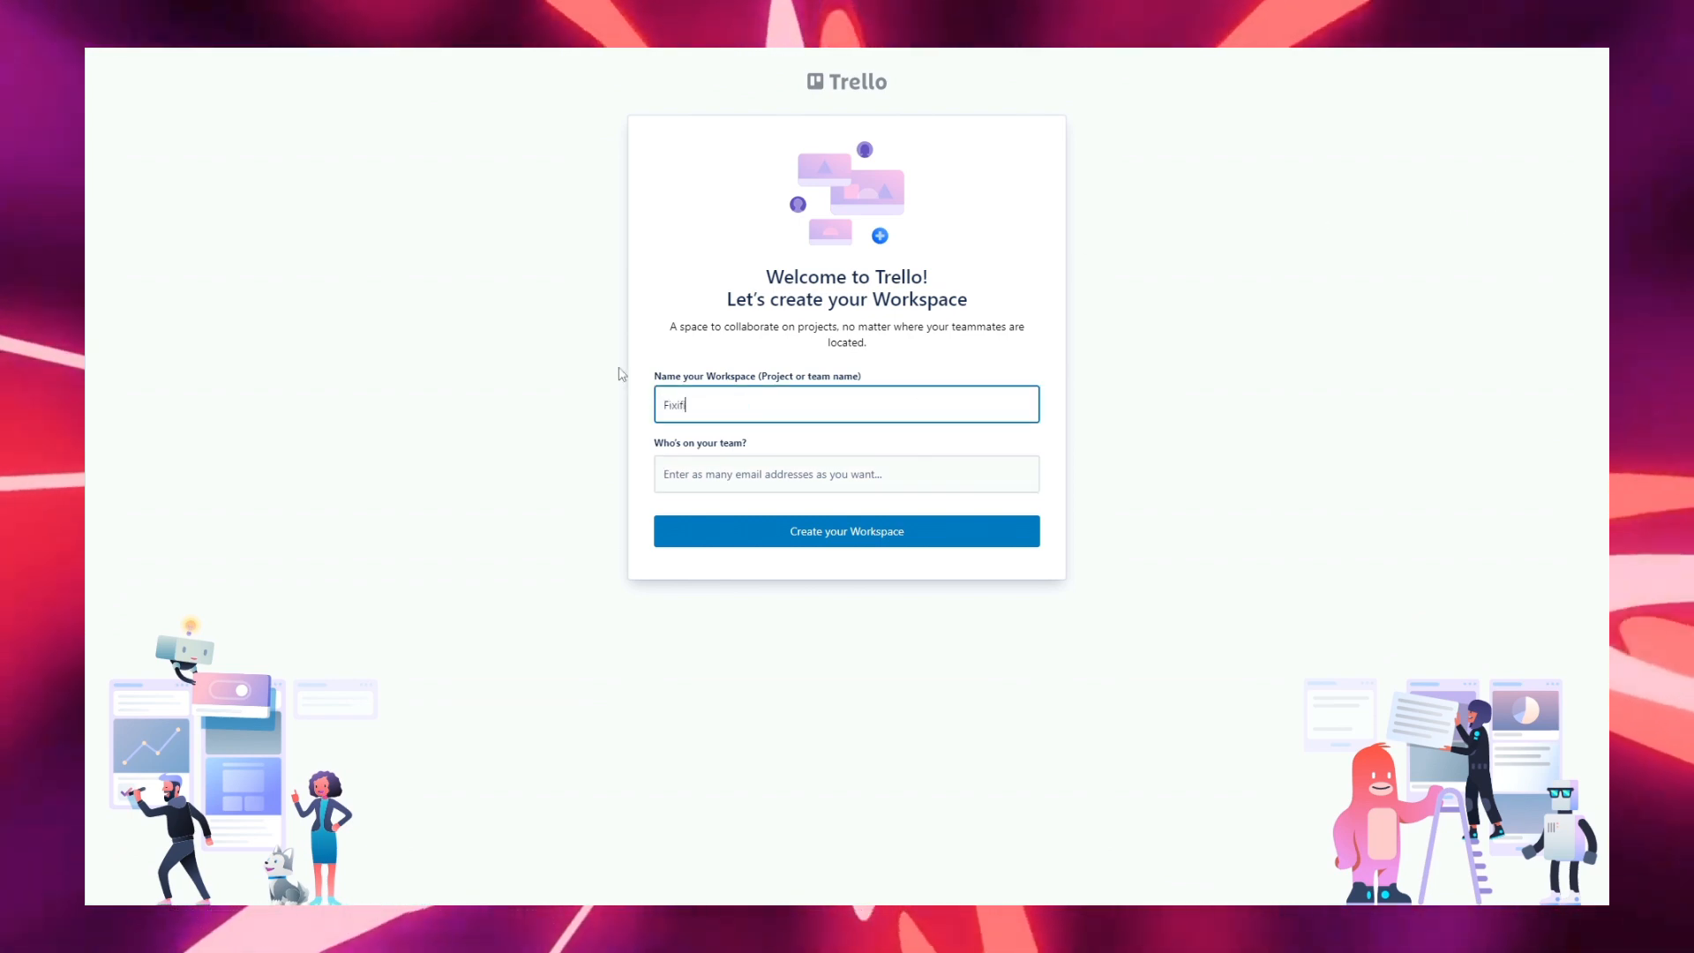
{"action": "type", "text": "iy YouTube "}
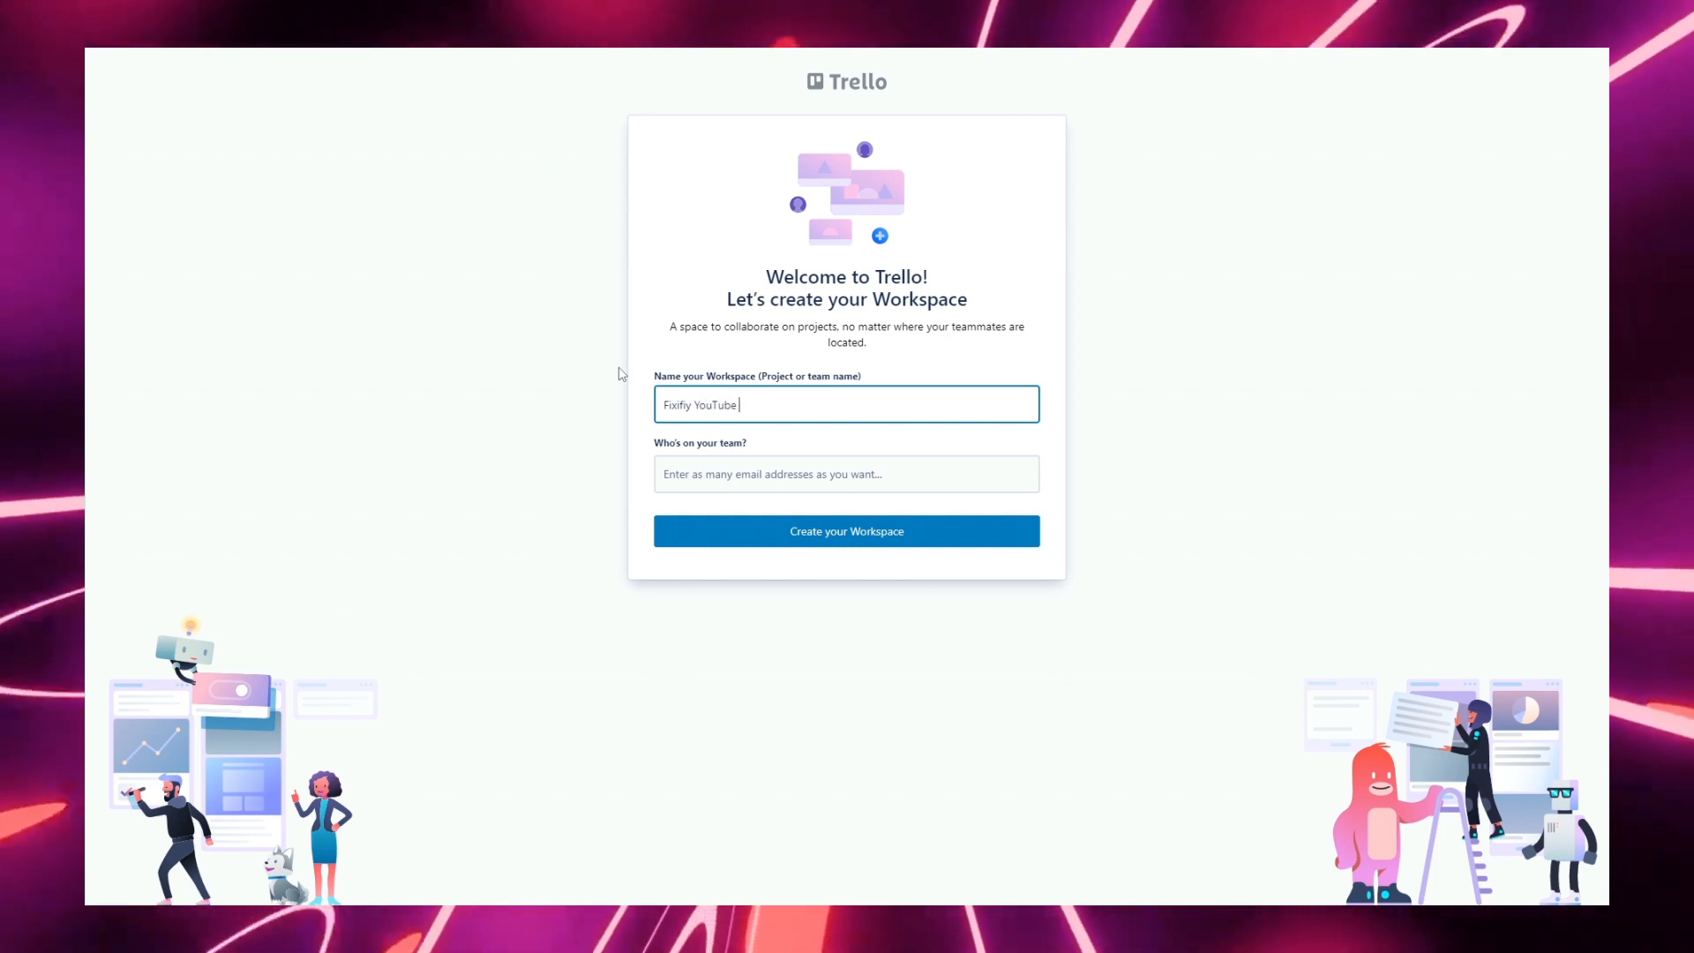
{"action": "type", "text": "Channel"}
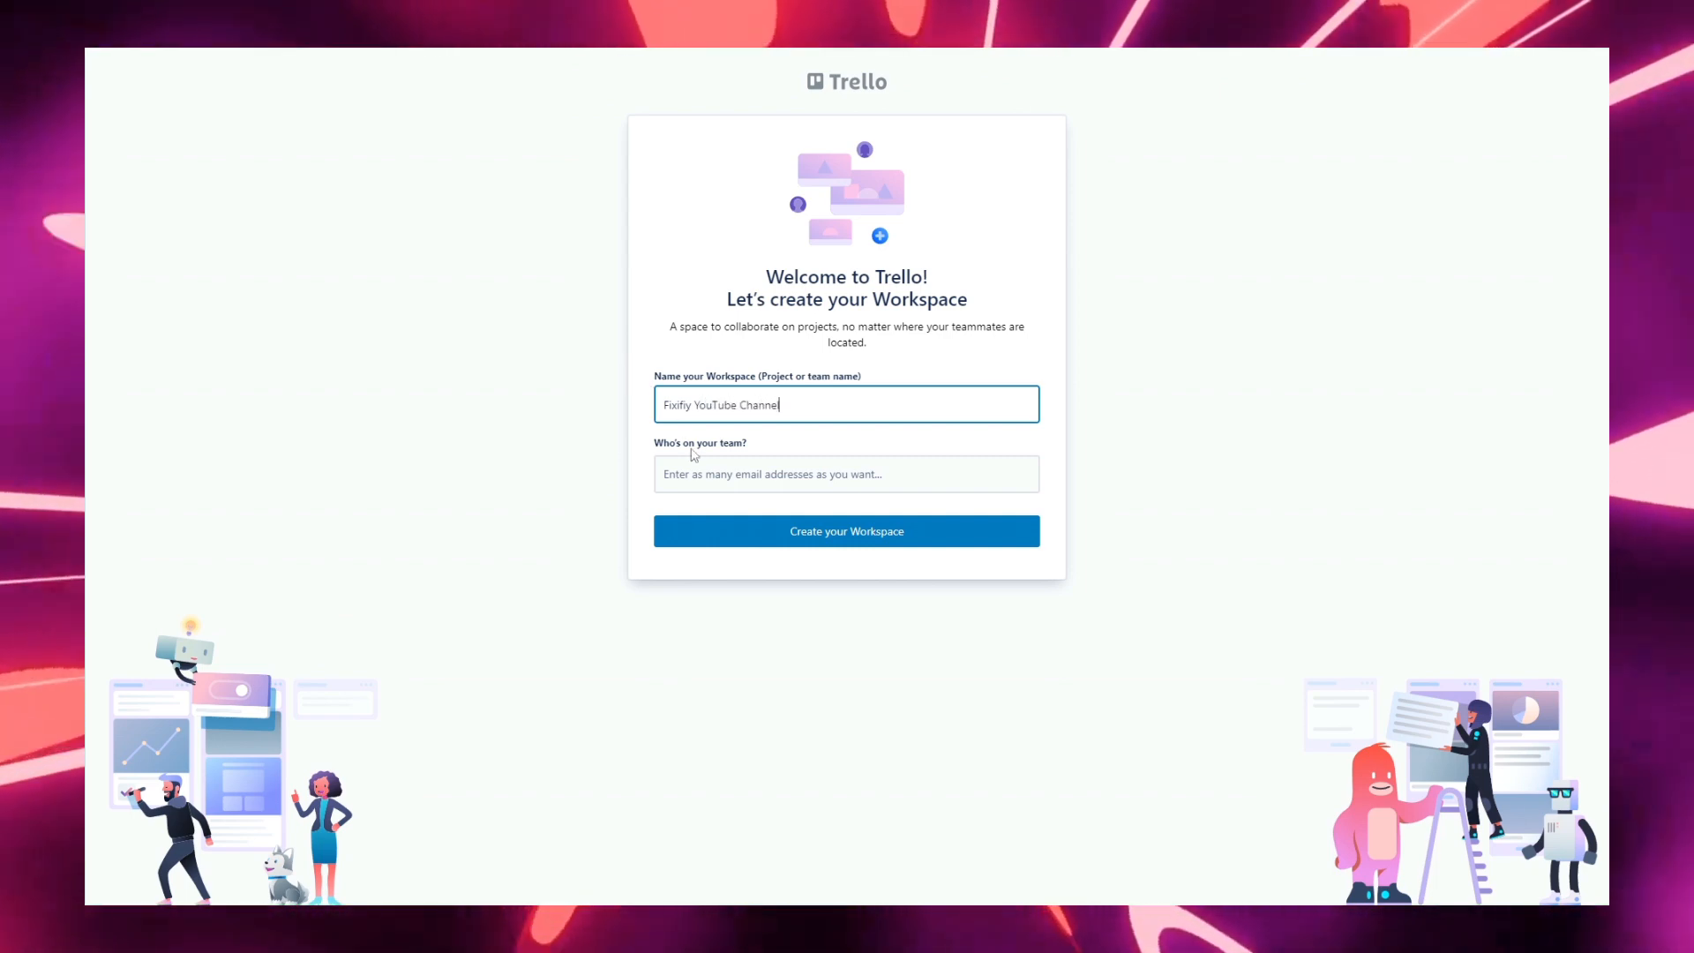
{"action": "left_click", "coordinate": [711, 480]}
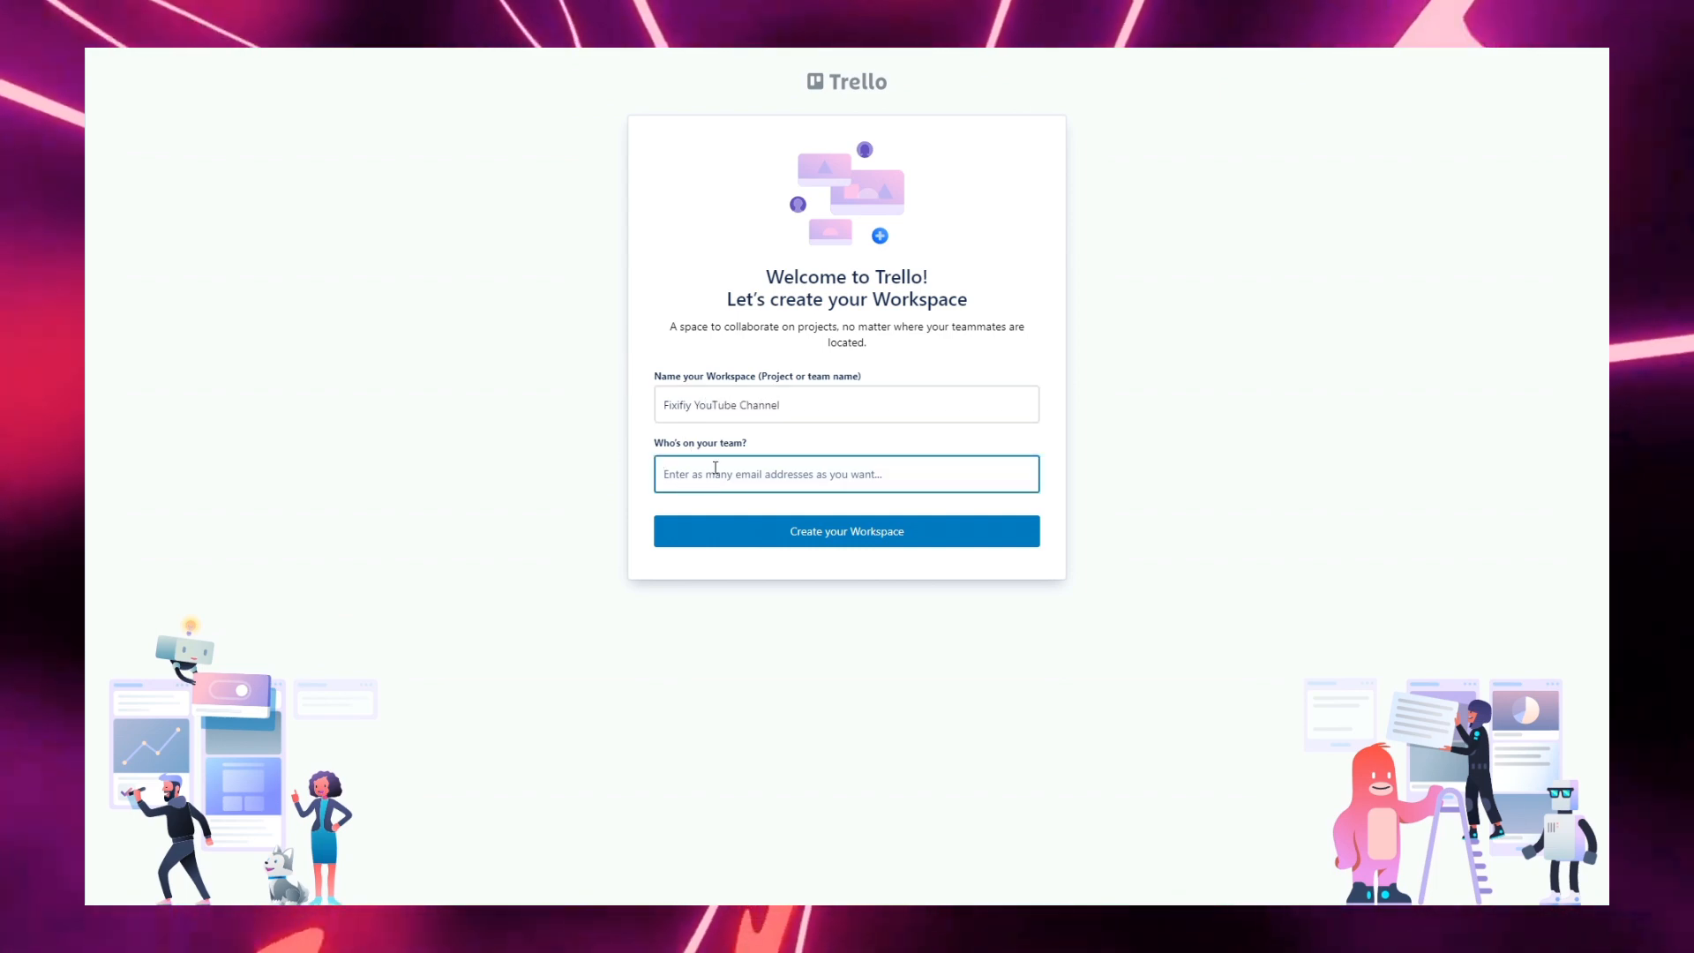
{"action": "left_click", "coordinate": [970, 540]}
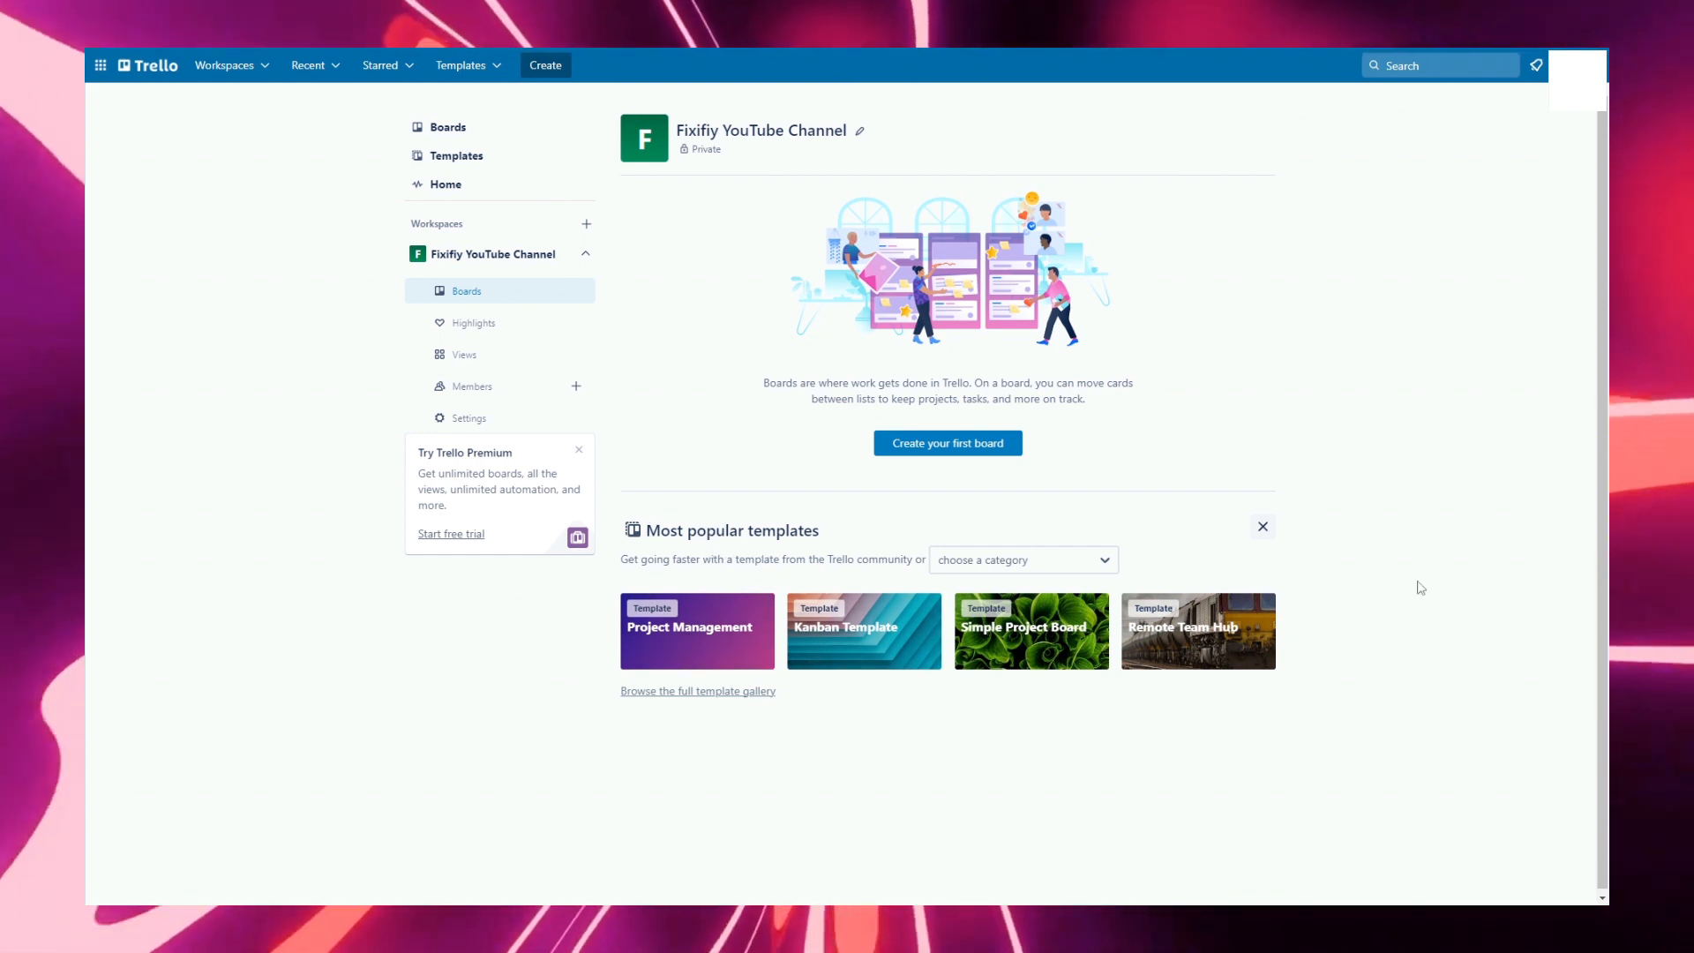
Check the template categories and open the Project Management template from the popular templates
{"action": "left_click", "coordinate": [1054, 573]}
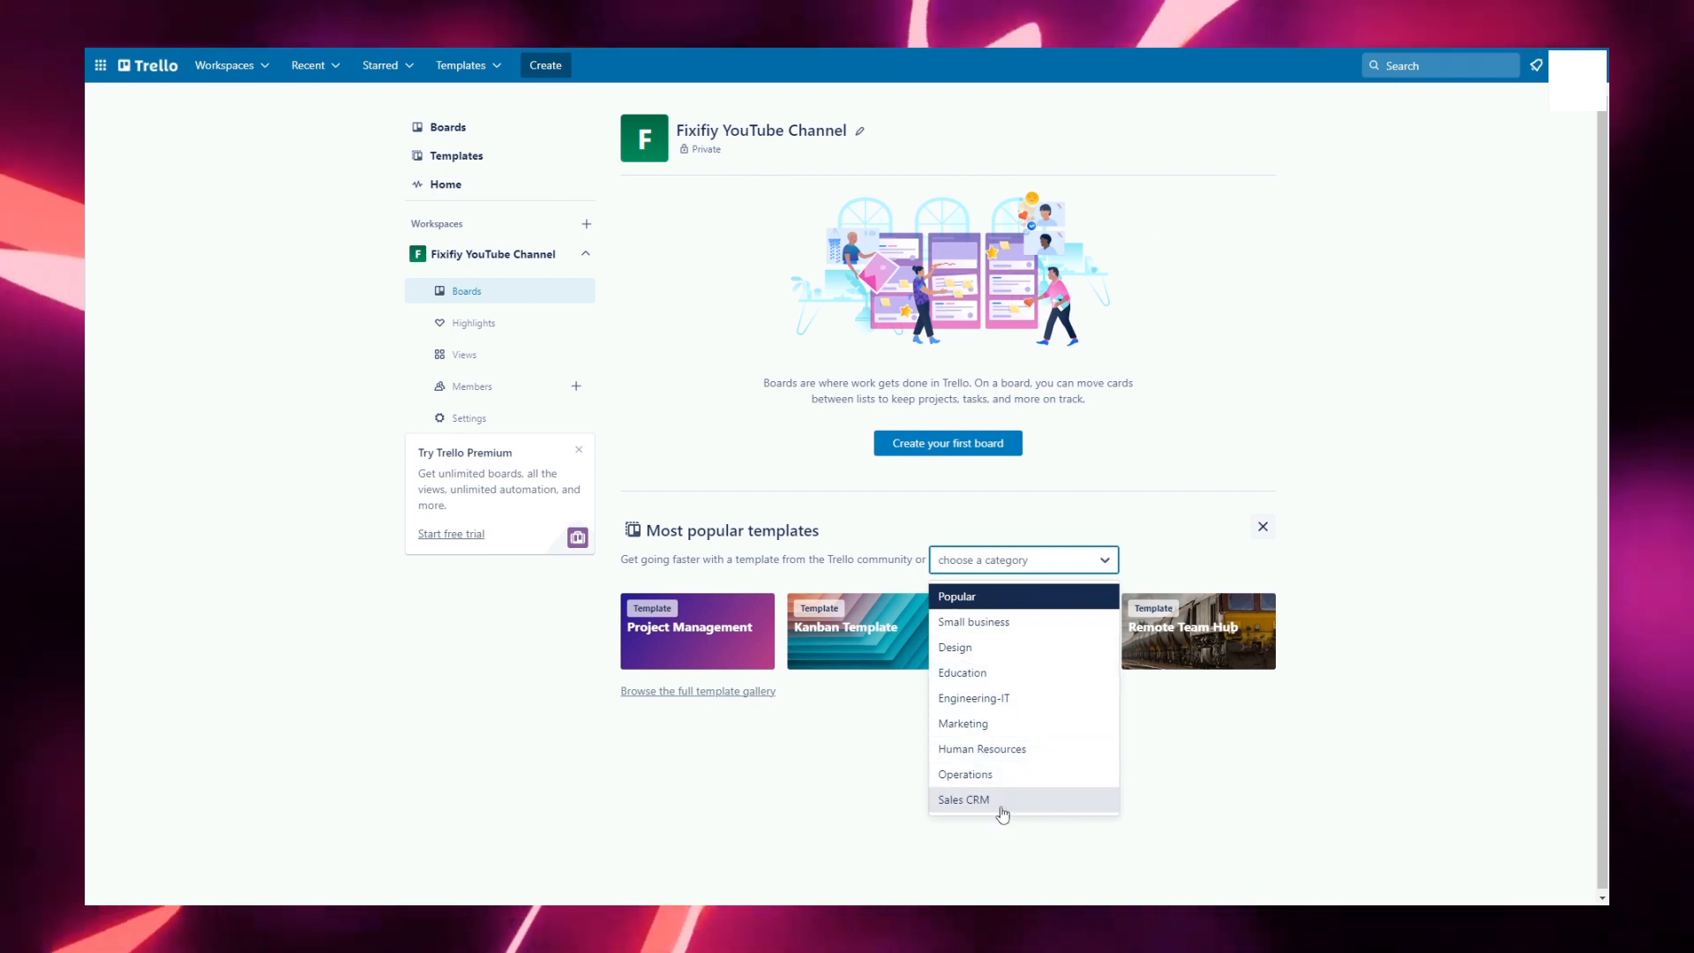
{"action": "left_click", "coordinate": [1050, 598]}
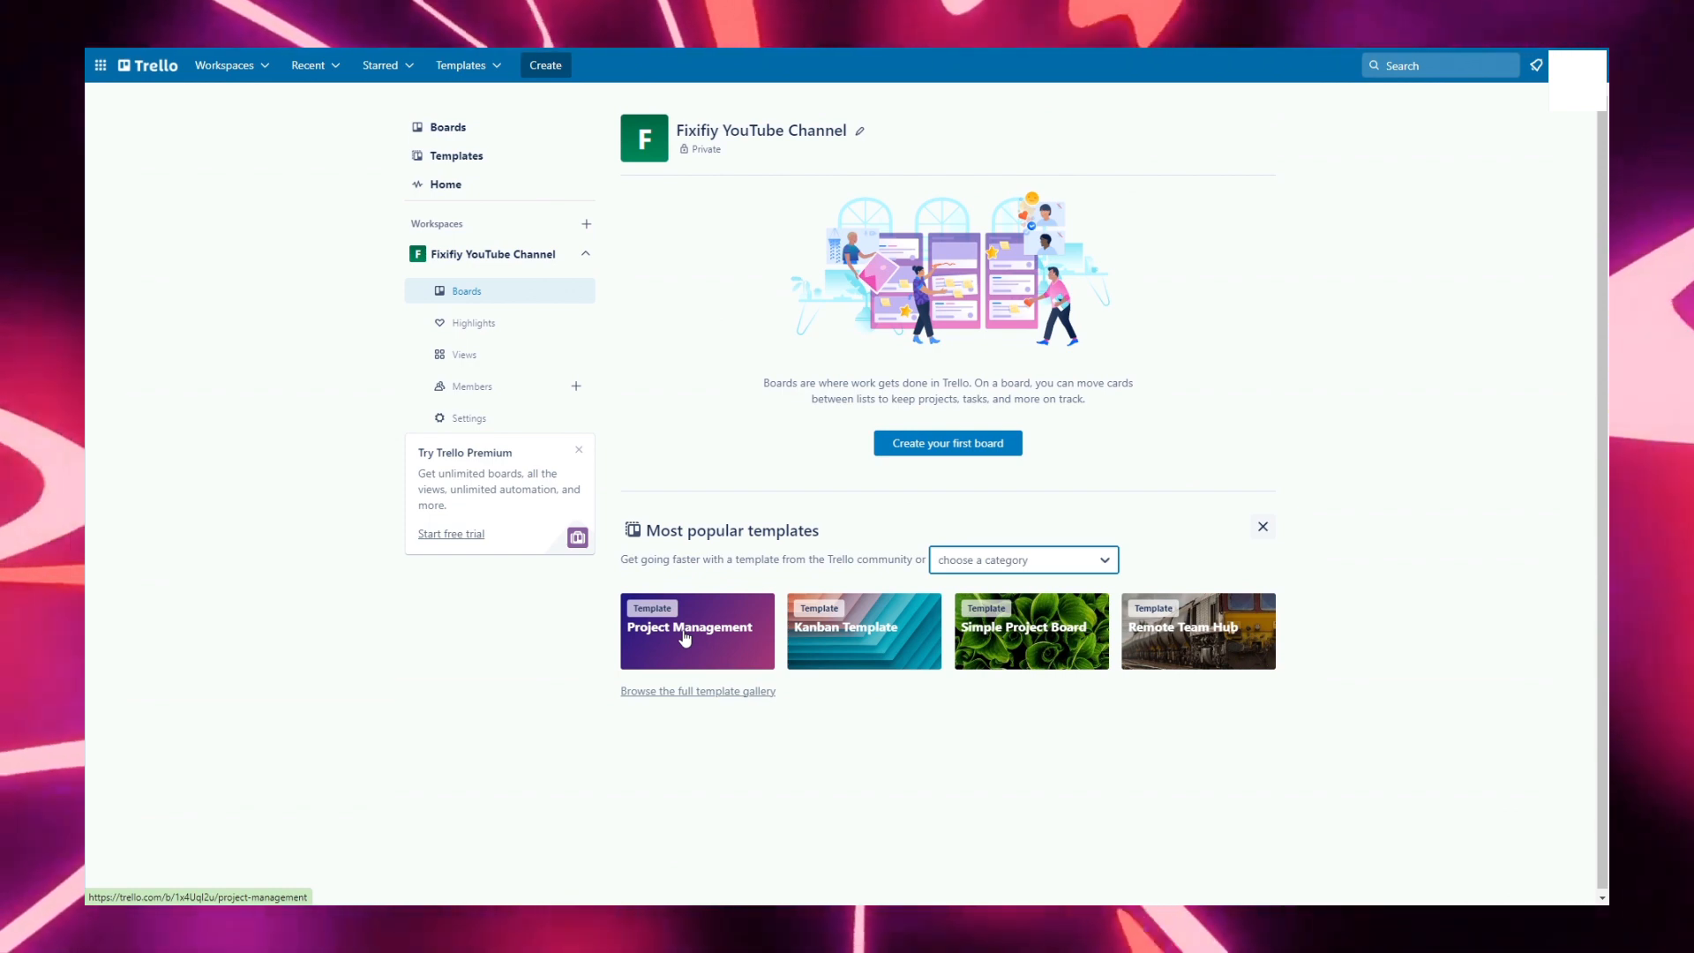
{"action": "left_click", "coordinate": [684, 635]}
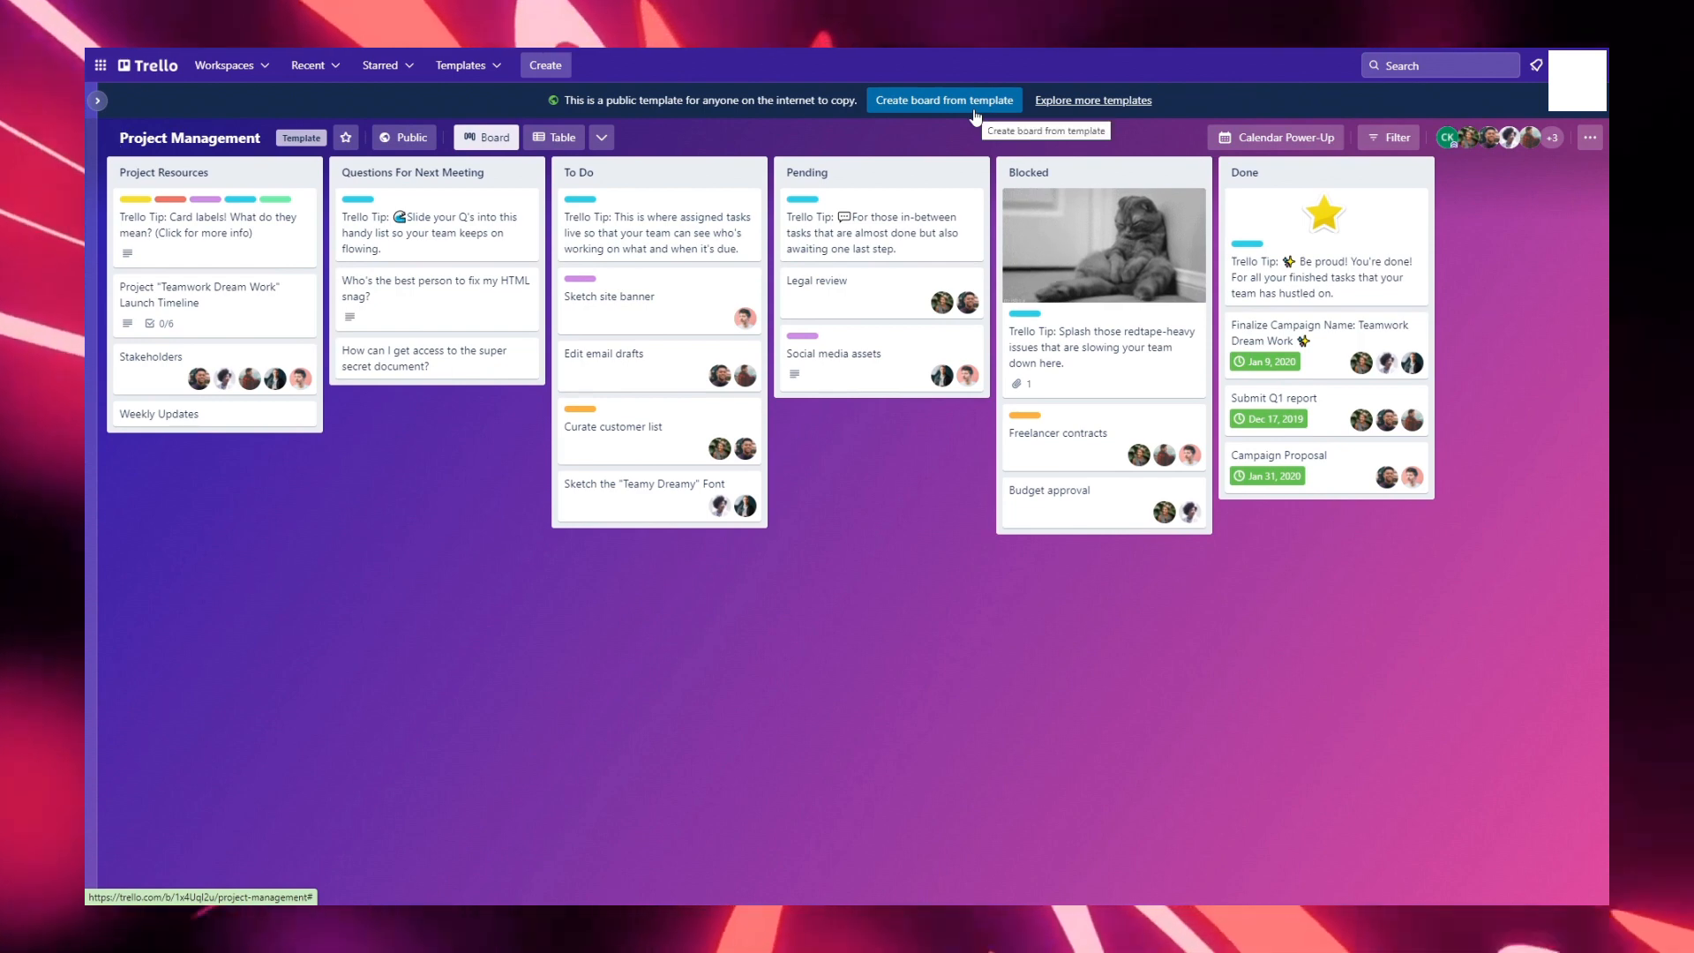
Create a board titled Project Management from the template in the Fixifiy YouTube Channel workspace, keeping its cards and template cards
{"action": "left_click", "coordinate": [974, 106]}
{"action": "double_click", "coordinate": [971, 191]}
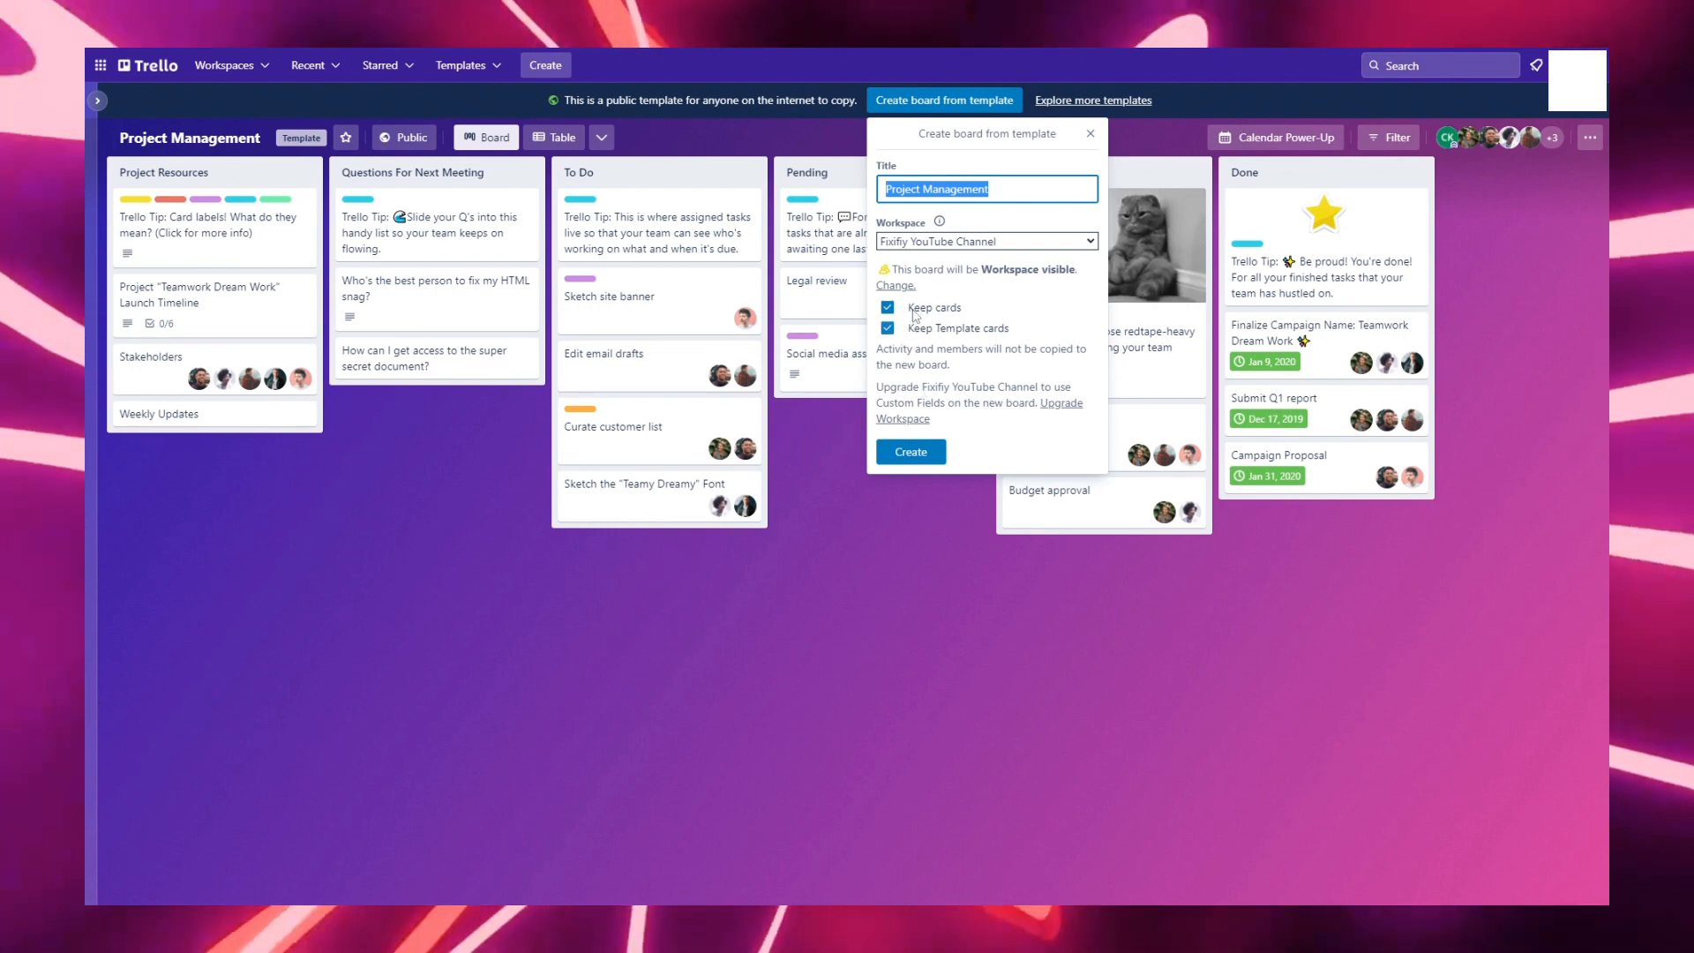
{"action": "left_click", "coordinate": [926, 452]}
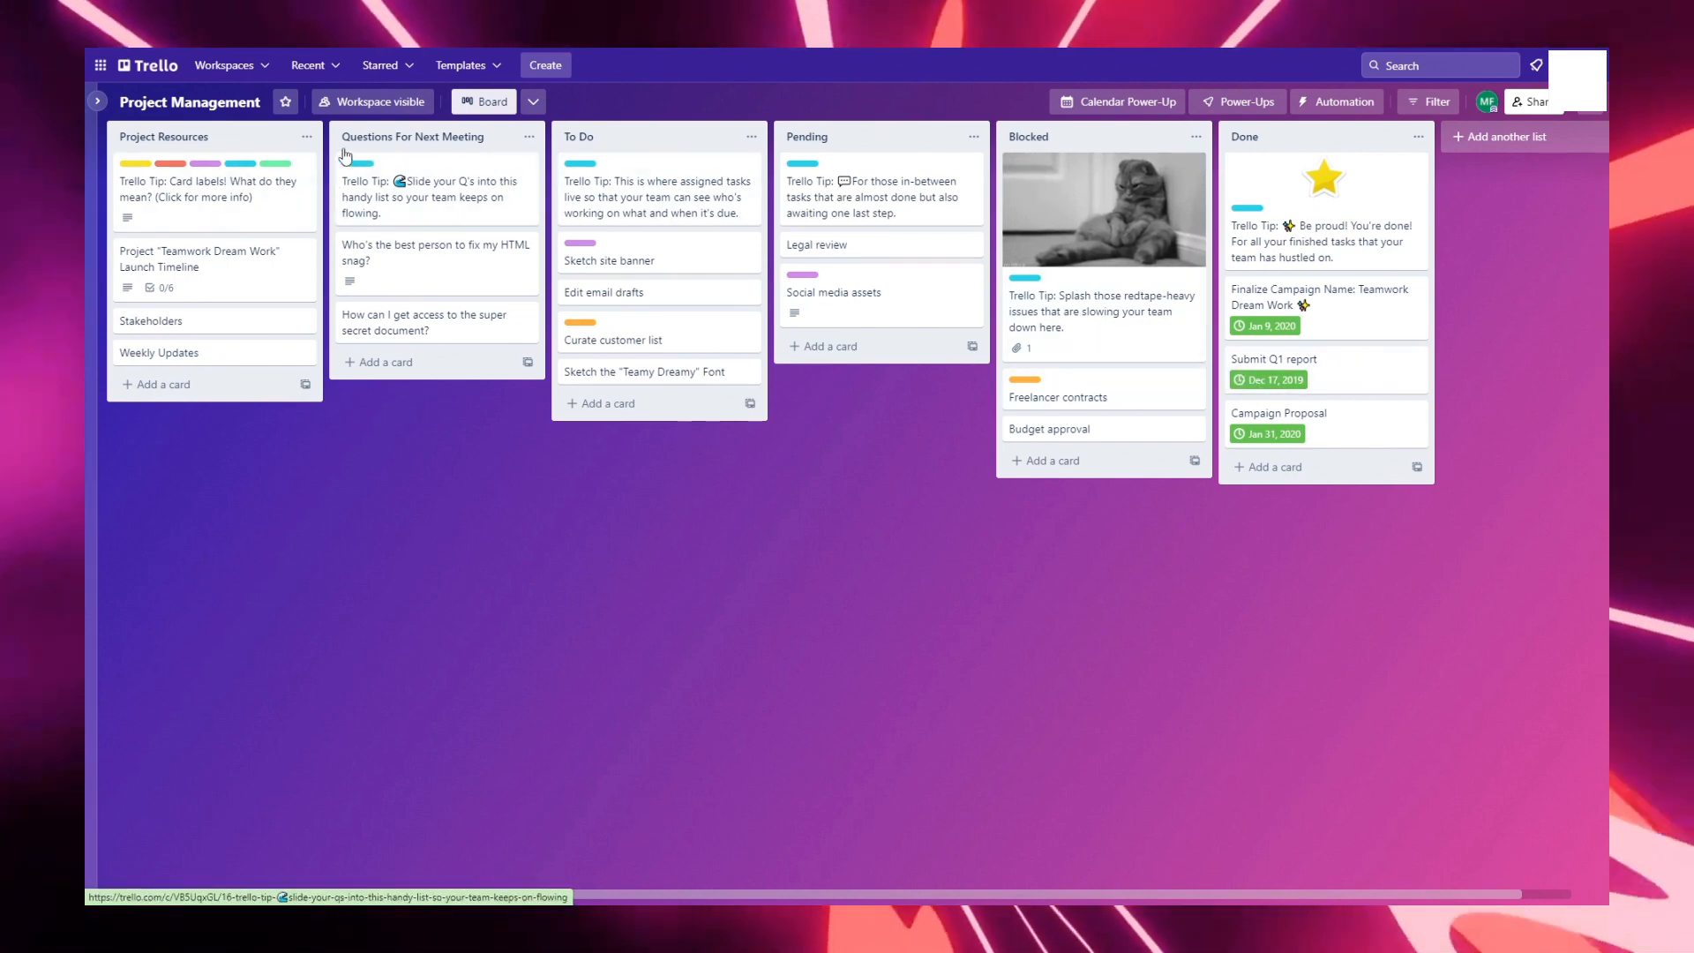
Look over the actions available for the Project Resources list and the options in the expandable workspace sidebar
{"action": "left_click", "coordinate": [310, 139]}
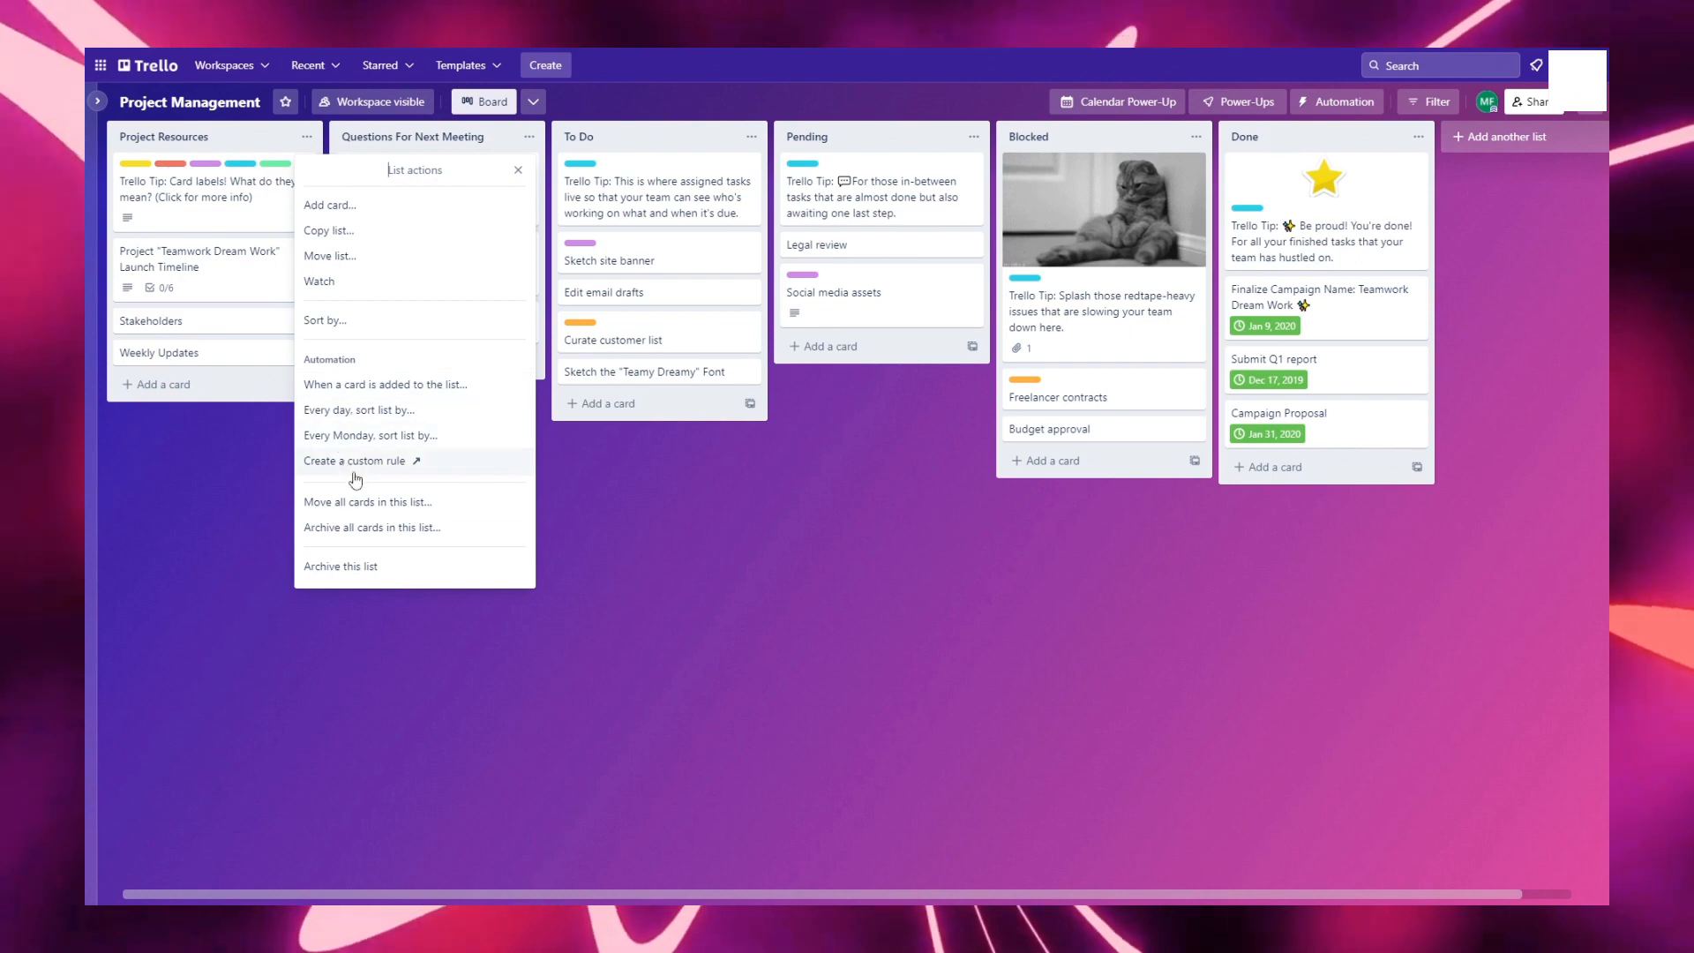
{"action": "left_click", "coordinate": [517, 170]}
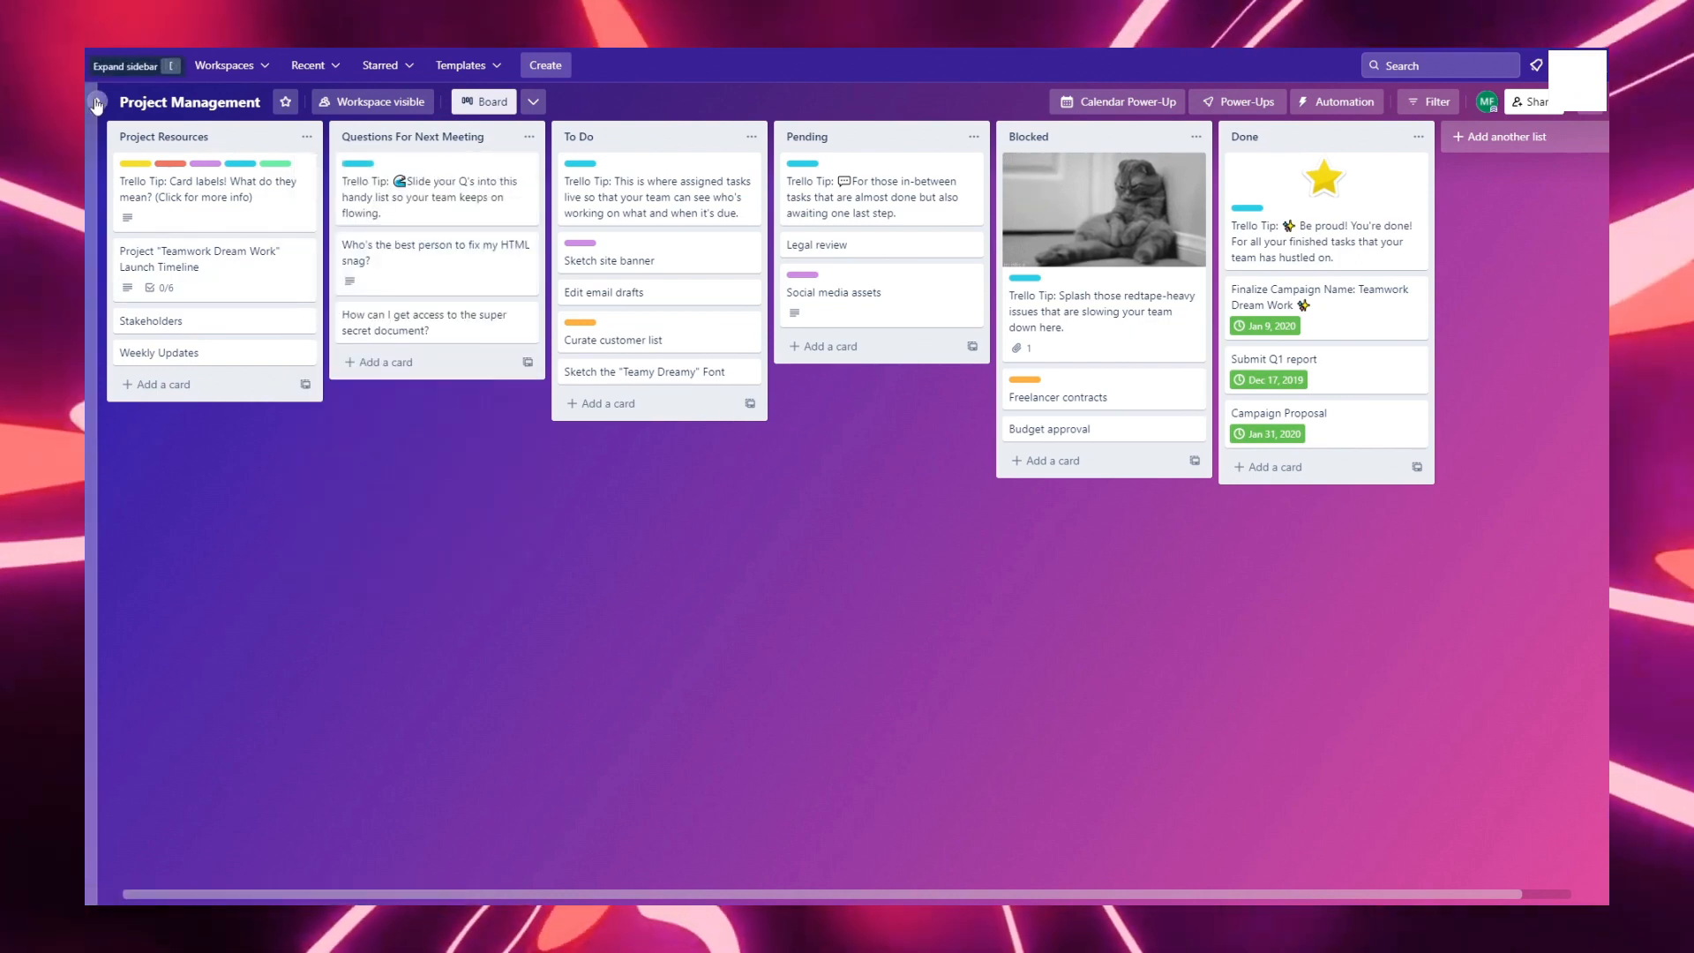
{"action": "left_click", "coordinate": [97, 101]}
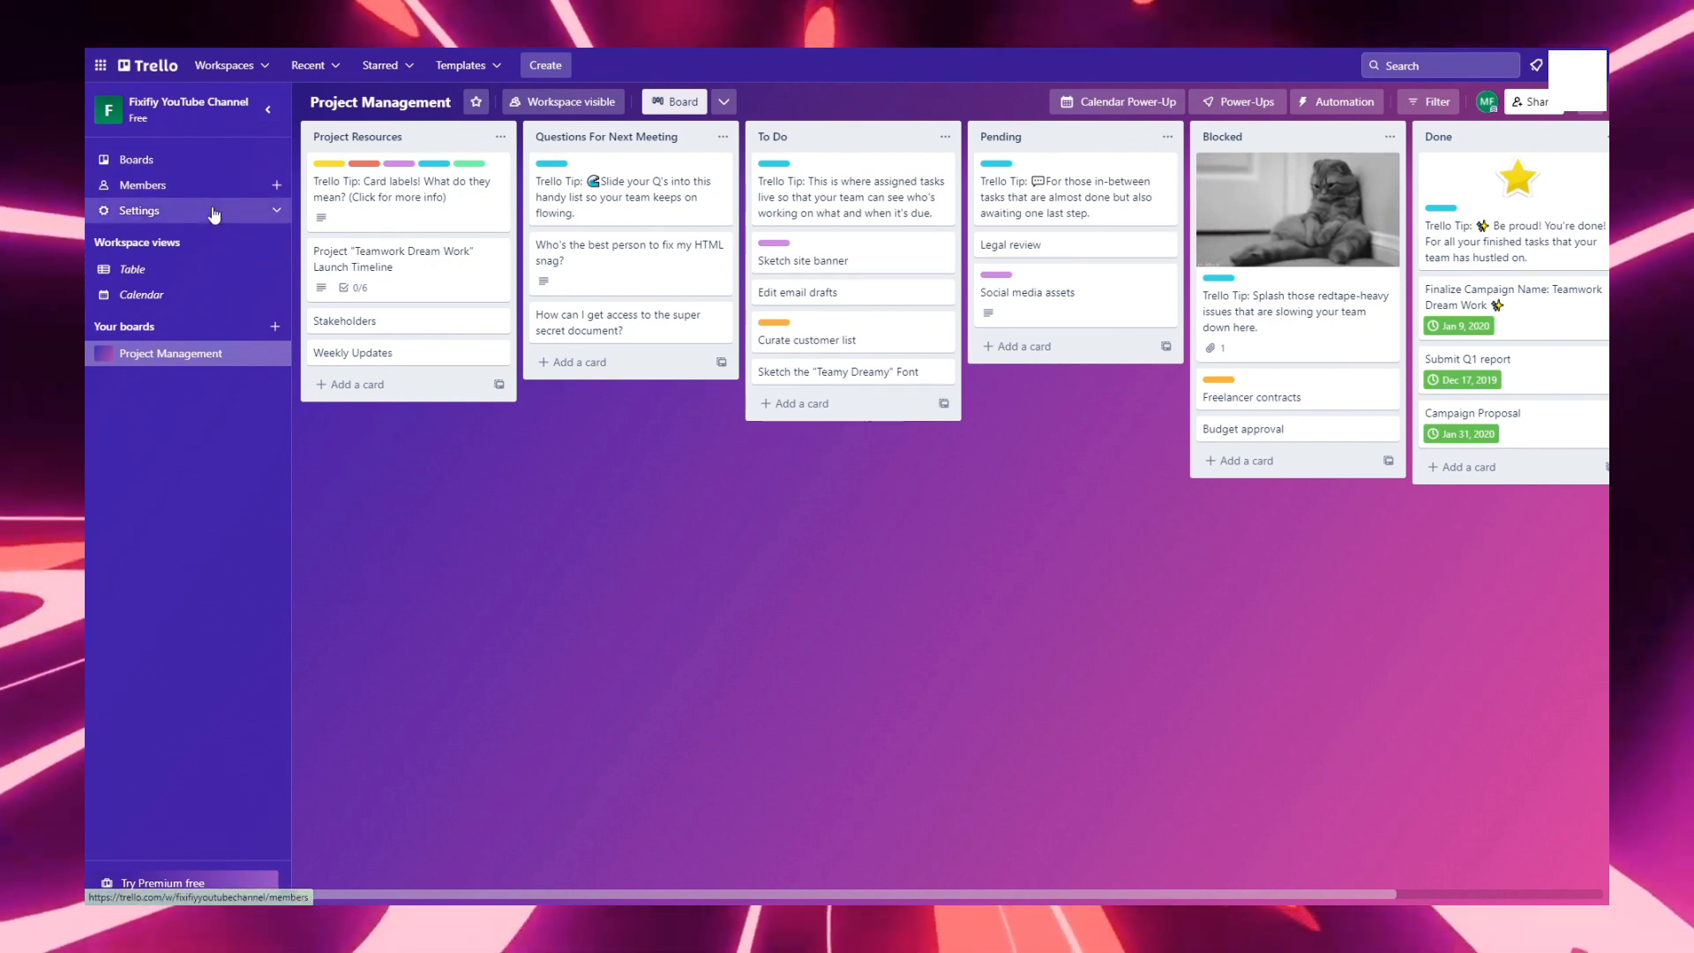
{"action": "left_click", "coordinate": [215, 214]}
{"action": "left_click", "coordinate": [214, 215]}
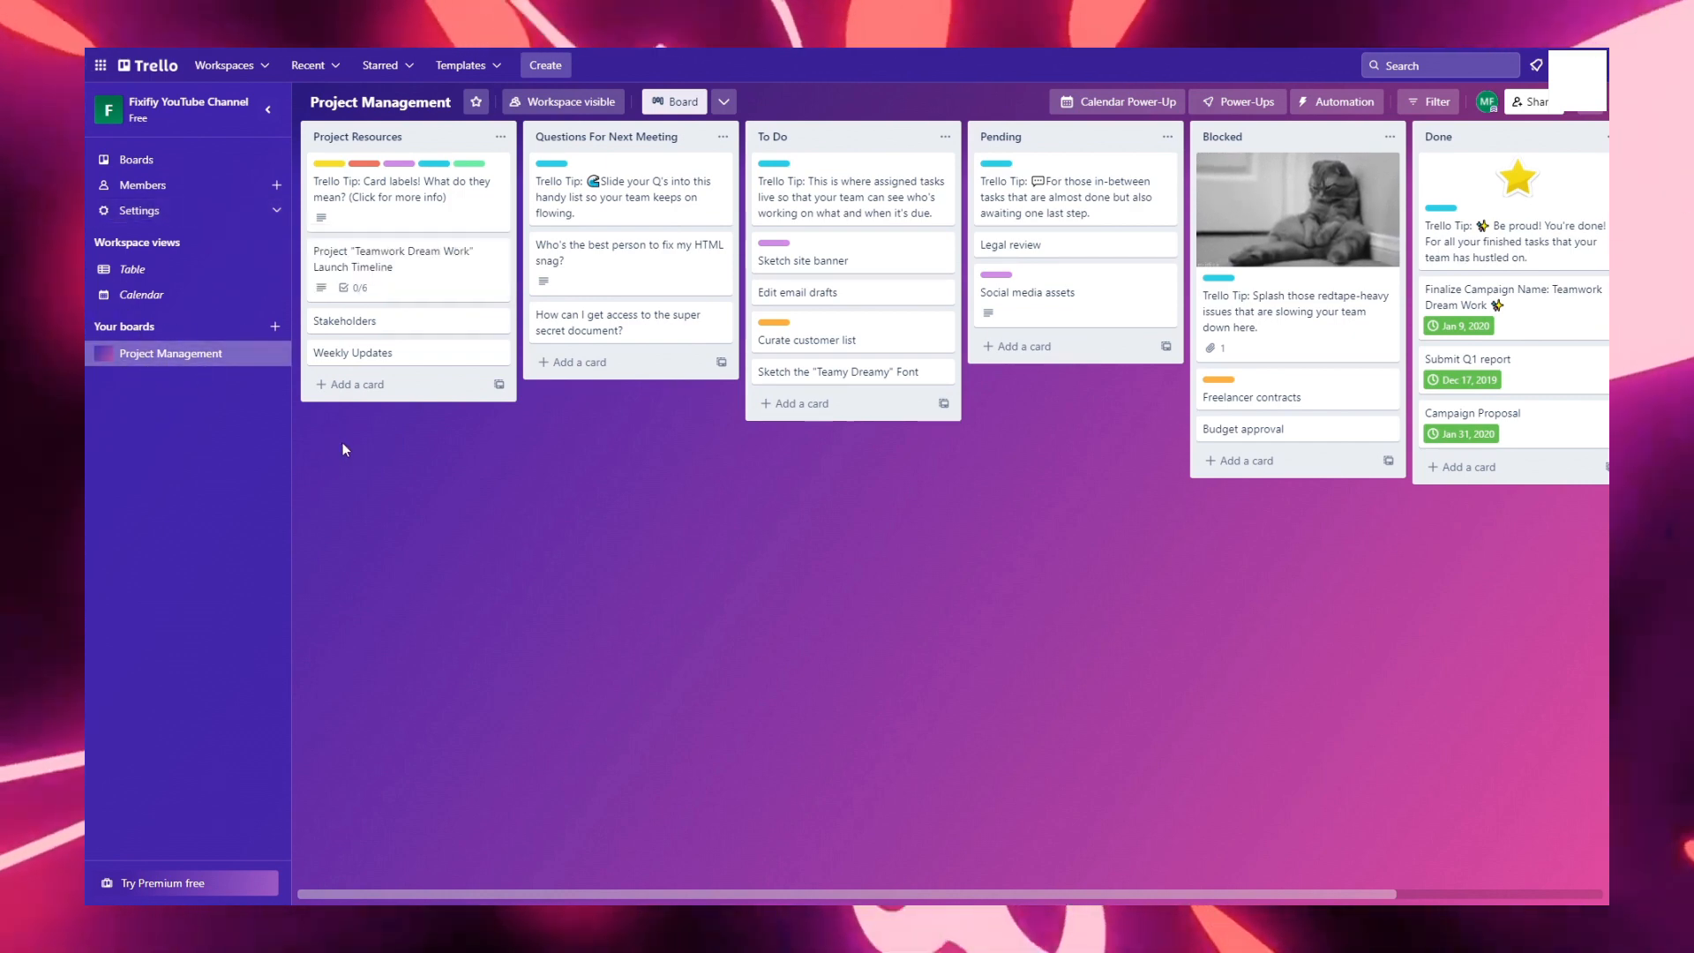
{"action": "left_click", "coordinate": [268, 109]}
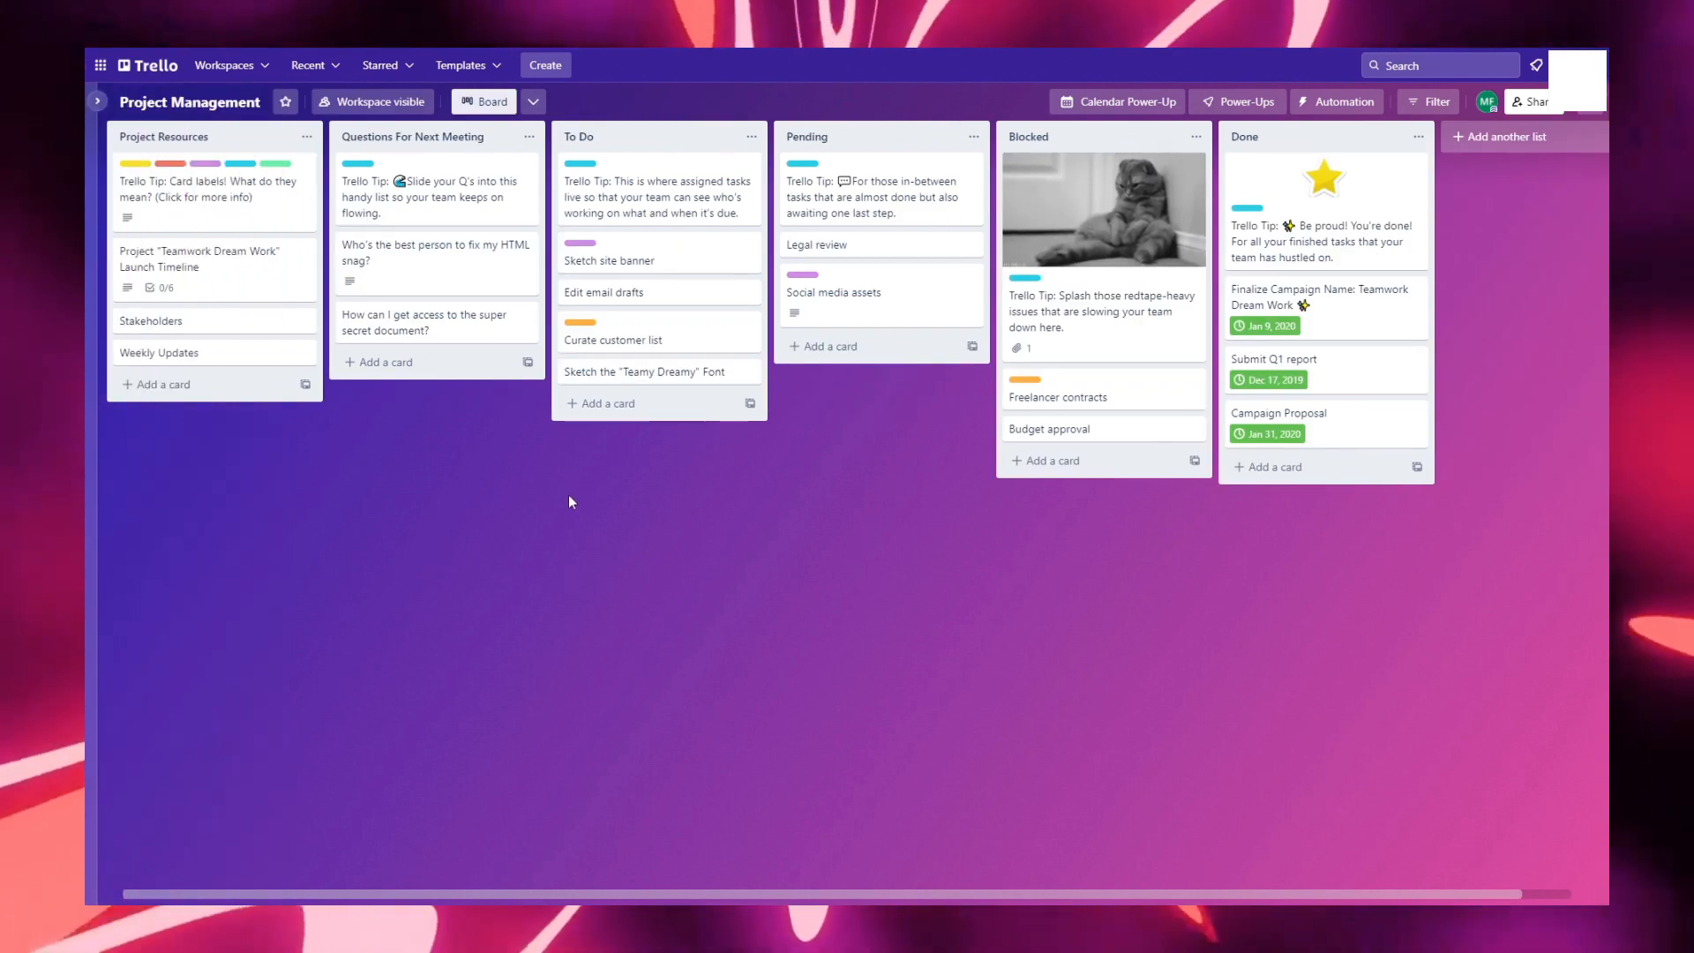
Reorder the board's lists as To Do, Pending, Done, Questions For Next Meeting, Blocked and Project Resources
{"action": "left_click_drag", "start_coordinate": [177, 141], "coordinate": [1244, 167]}
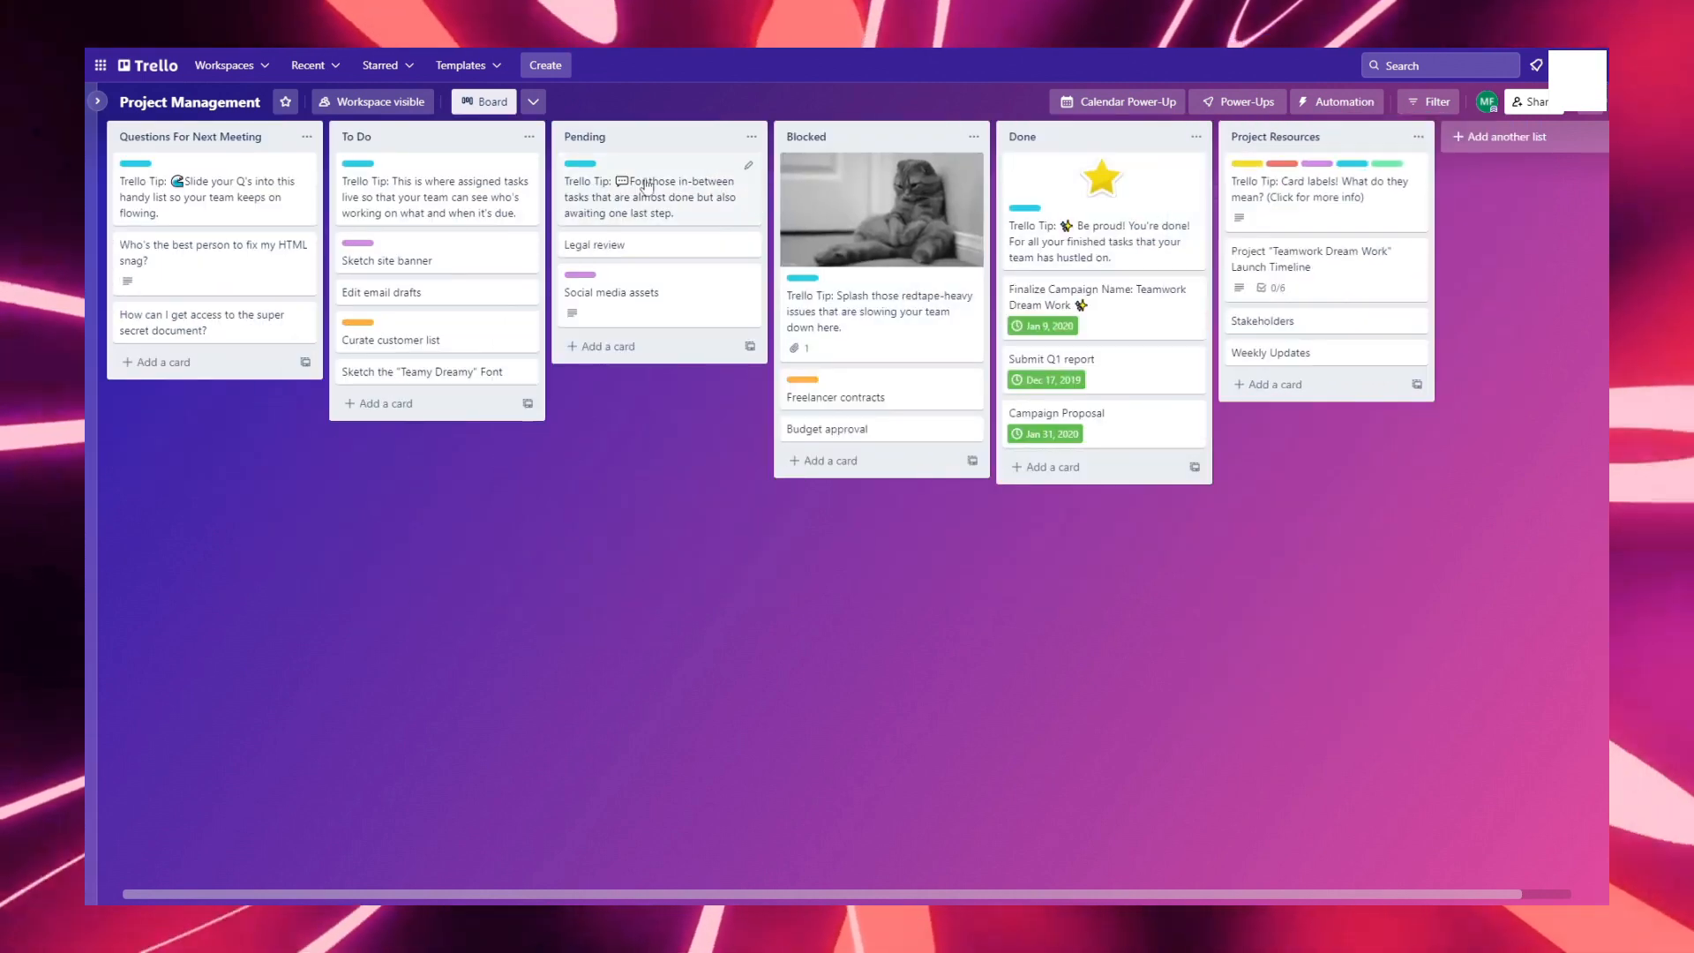
{"action": "left_click_drag", "start_coordinate": [367, 141], "coordinate": [294, 179]}
{"action": "left_click_drag", "start_coordinate": [584, 137], "coordinate": [397, 146]}
{"action": "left_click_drag", "start_coordinate": [1050, 137], "coordinate": [803, 150]}
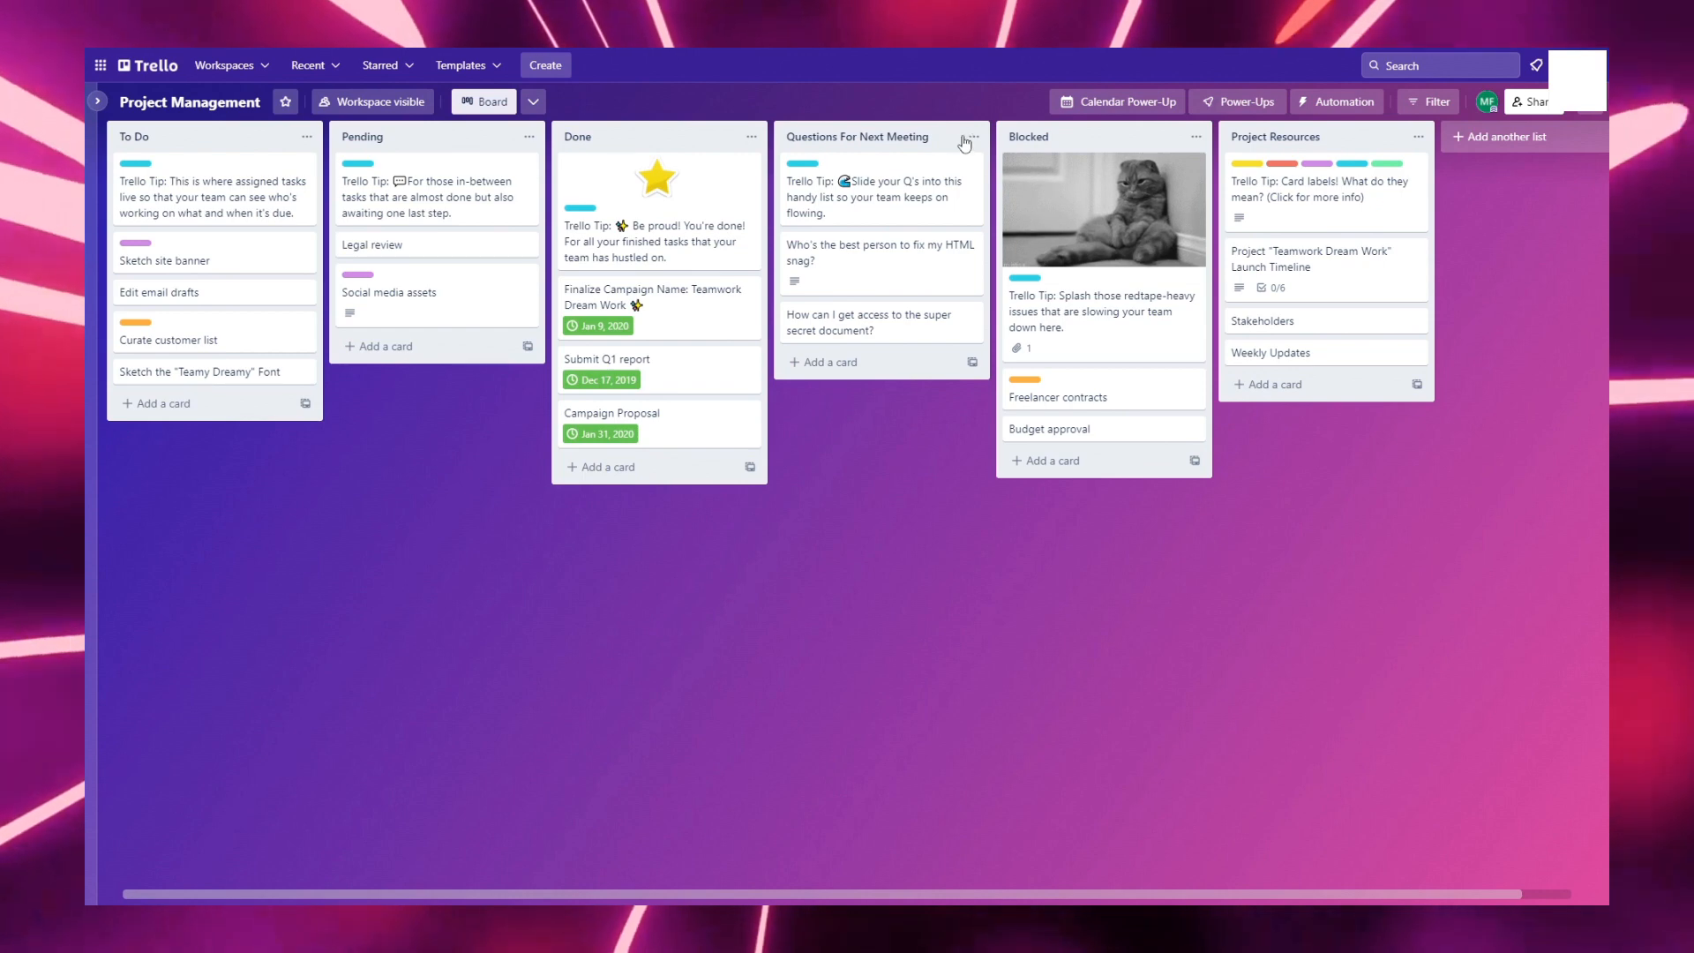
Archive the Questions For Next Meeting, Blocked and Project Resources lists
{"action": "left_click", "coordinate": [973, 137]}
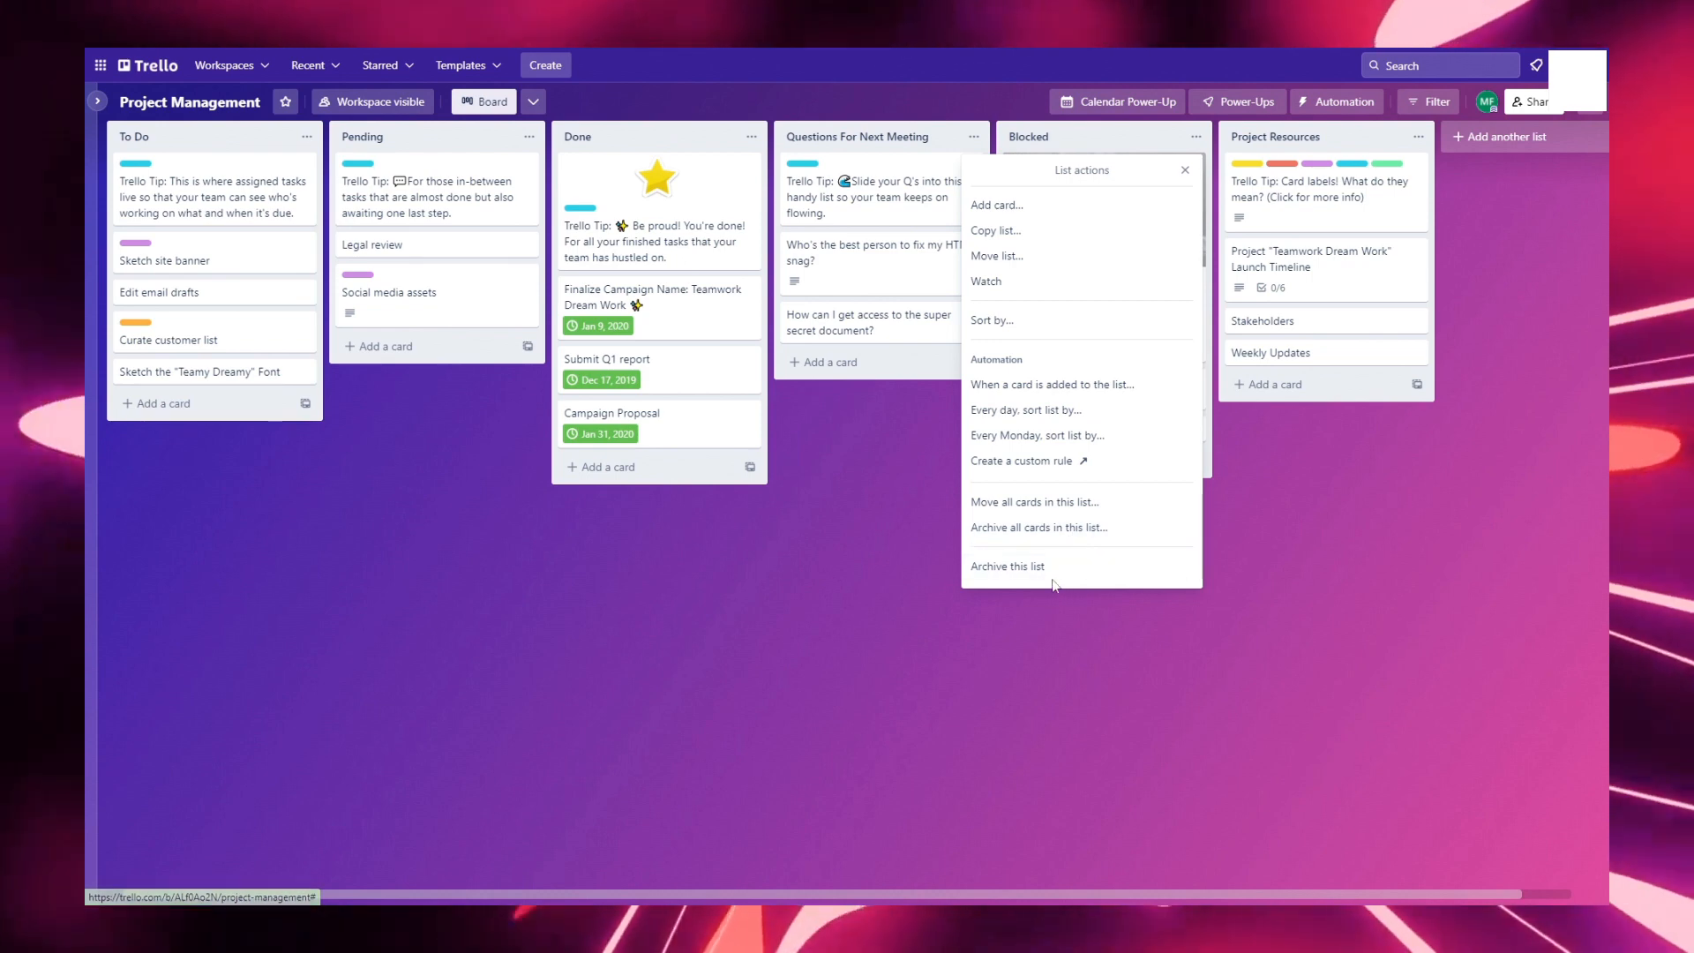
{"action": "left_click", "coordinate": [1050, 582]}
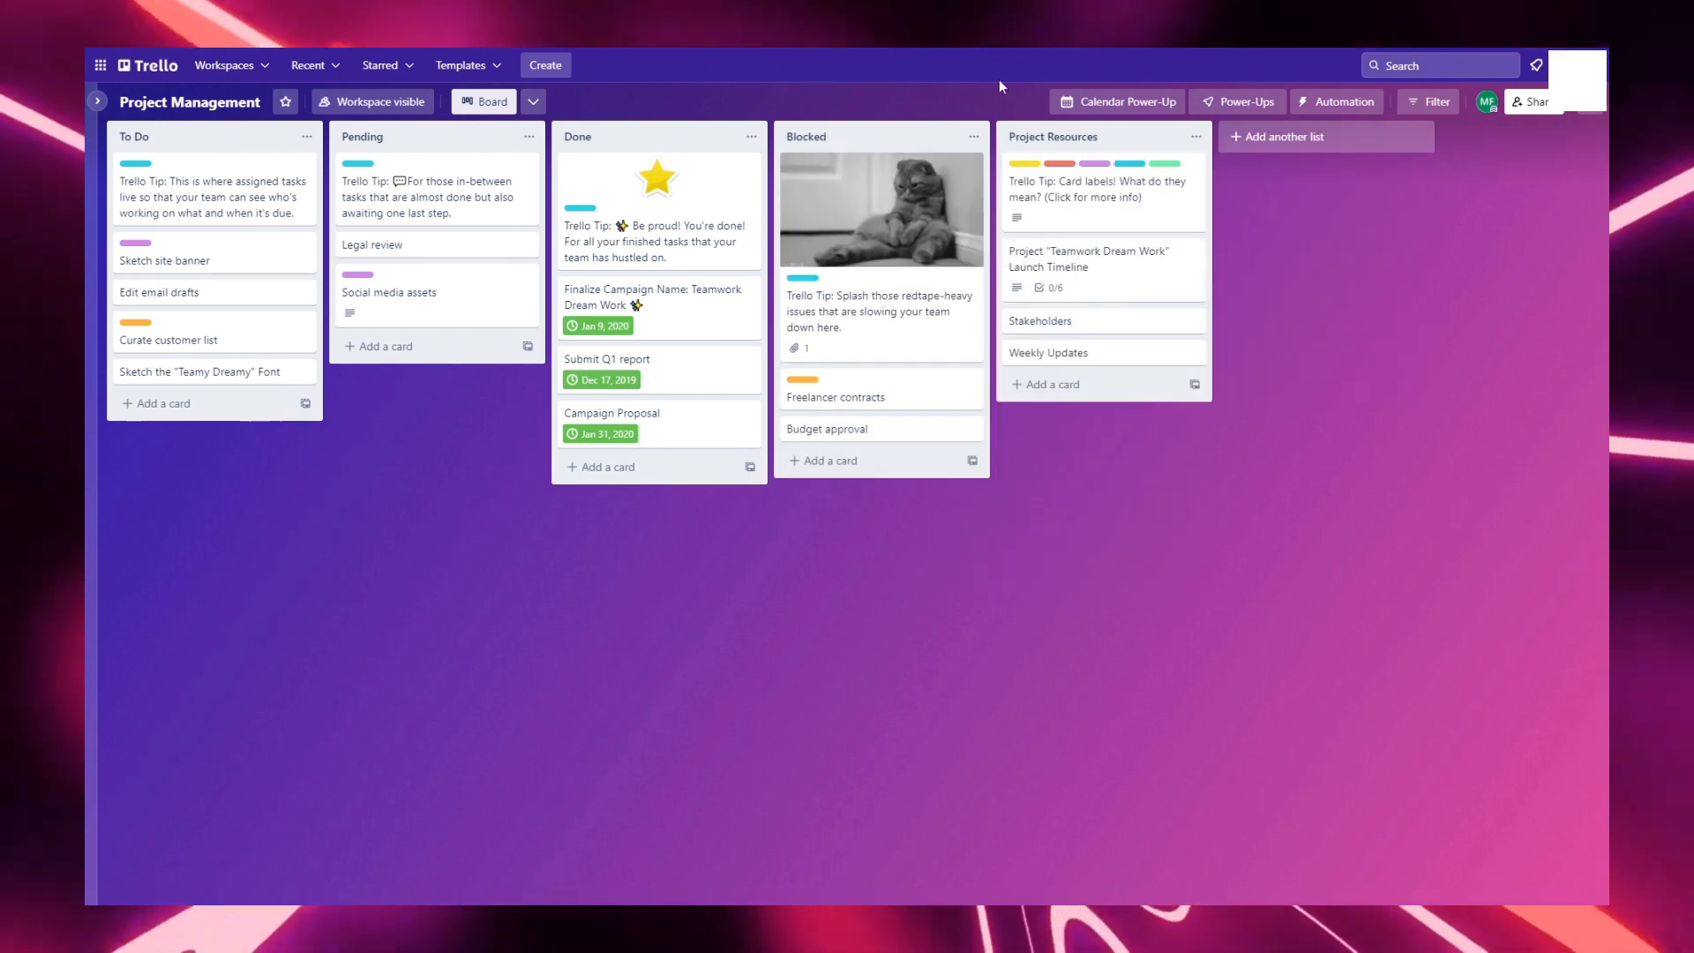
{"action": "left_click", "coordinate": [975, 136]}
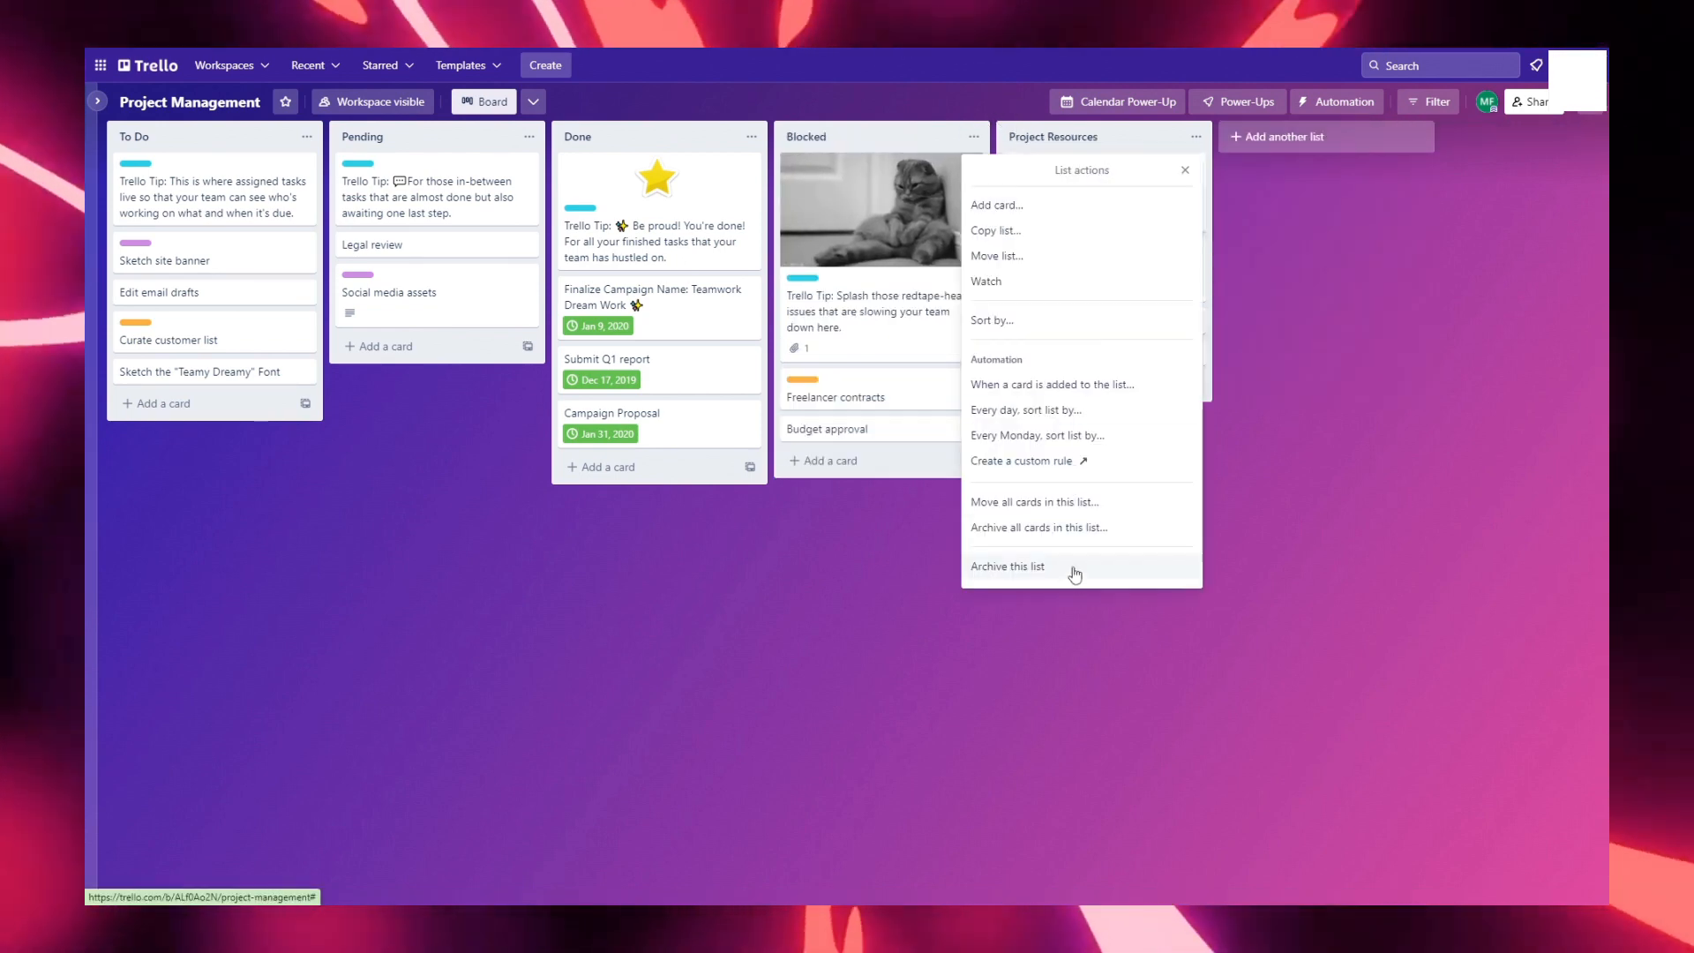
{"action": "left_click", "coordinate": [1077, 567]}
{"action": "left_click", "coordinate": [975, 139]}
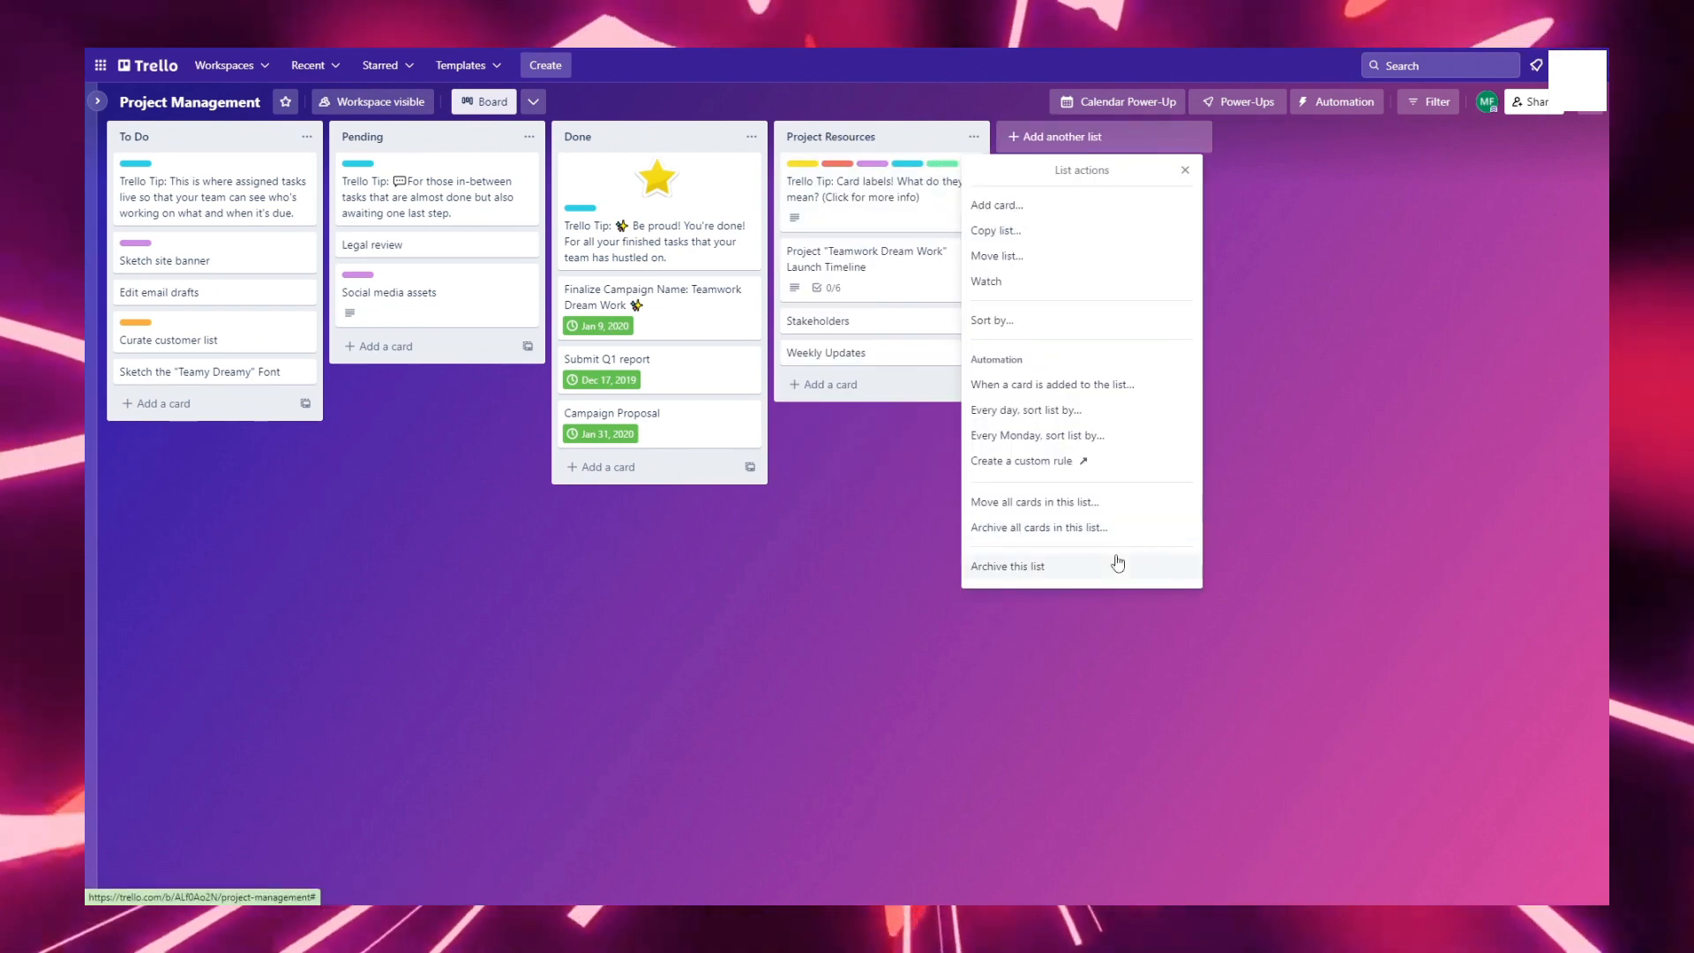
{"action": "left_click", "coordinate": [1120, 567]}
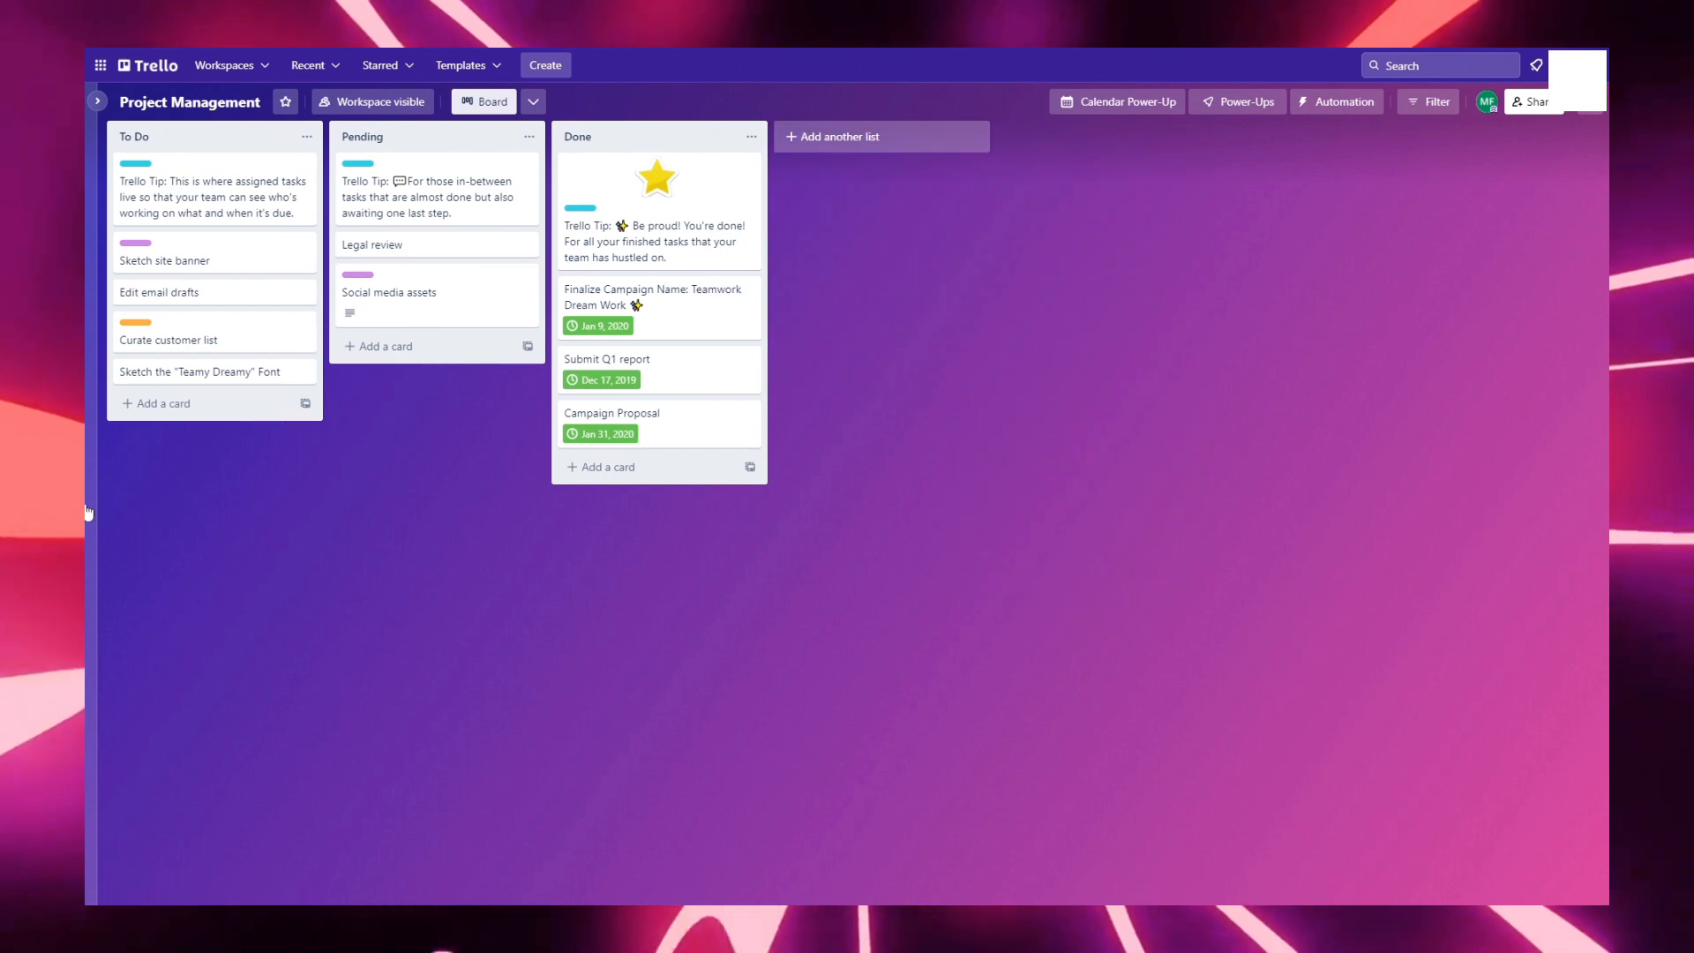
Archive the To Do, Pending and Done lists to empty the board
{"action": "left_click", "coordinate": [306, 138]}
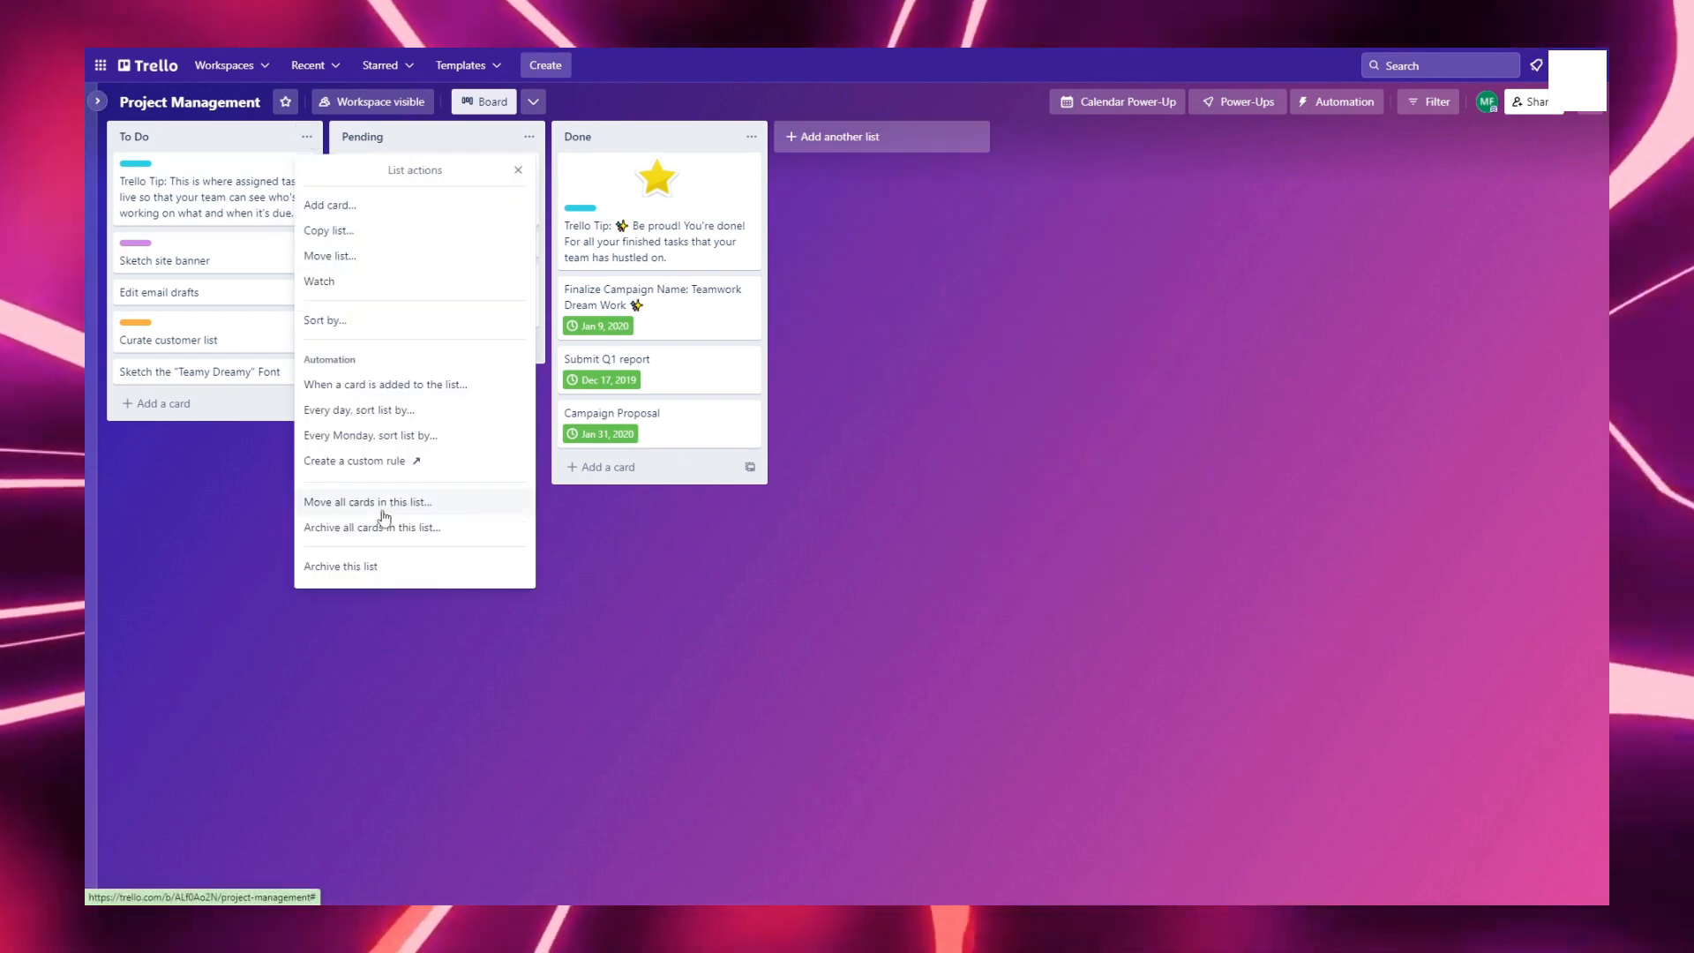
{"action": "left_click", "coordinate": [372, 572]}
{"action": "left_click", "coordinate": [306, 137]}
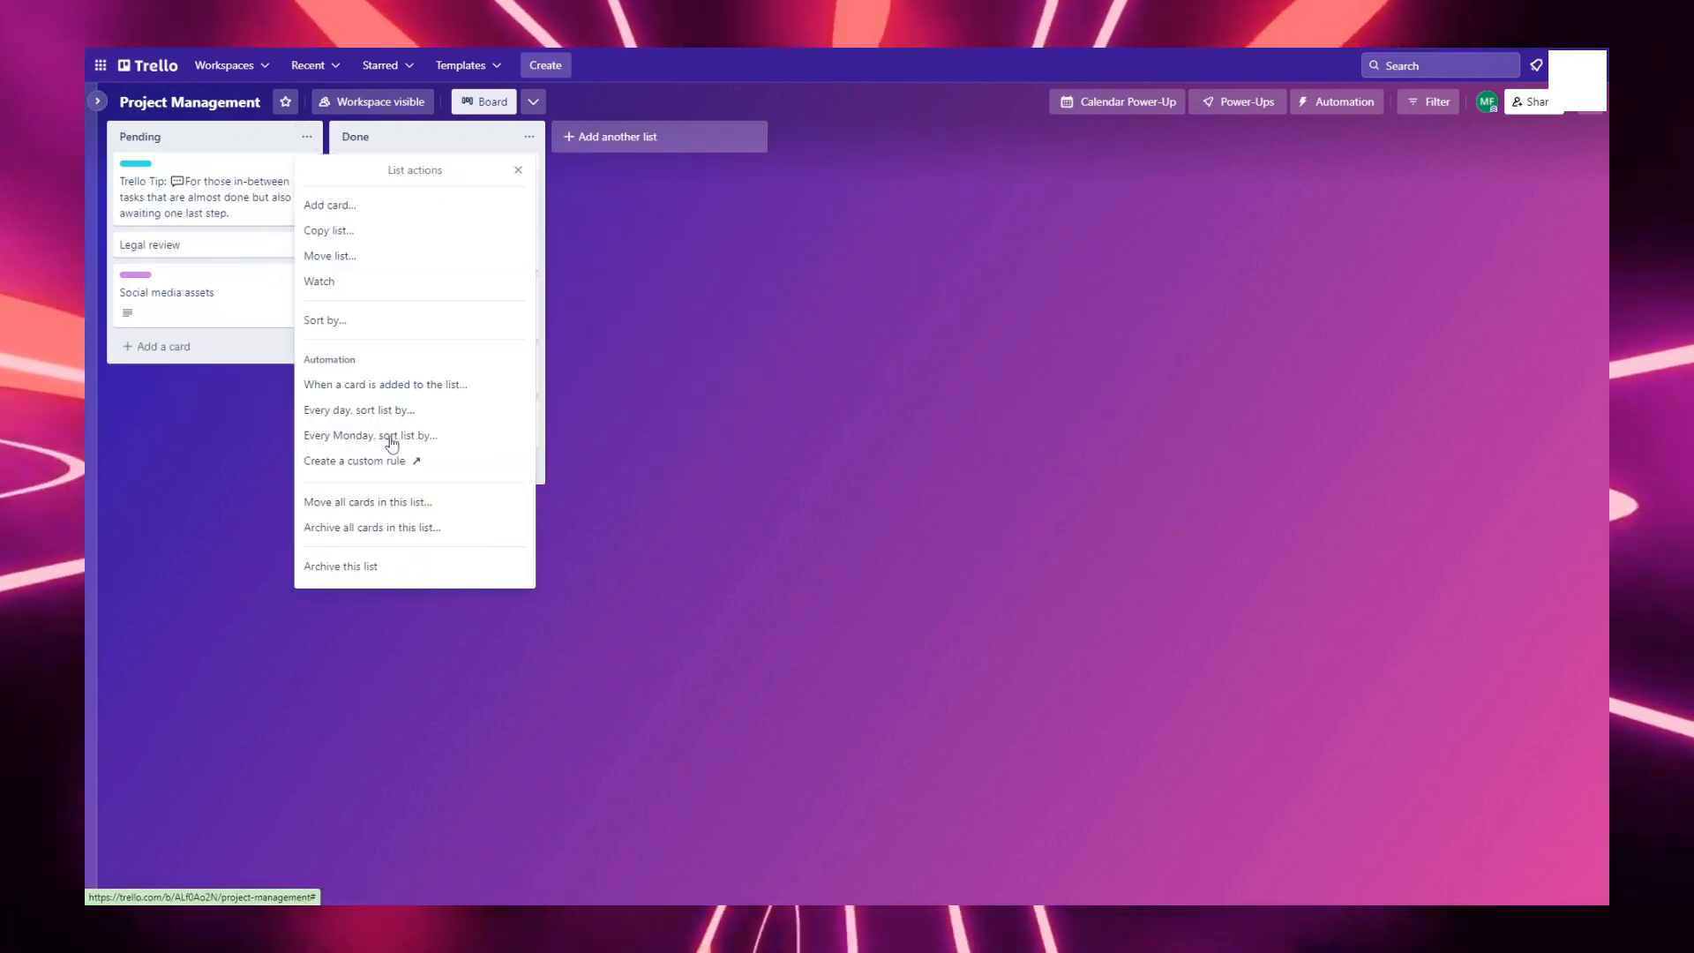
{"action": "left_click", "coordinate": [394, 569]}
{"action": "left_click", "coordinate": [307, 137]}
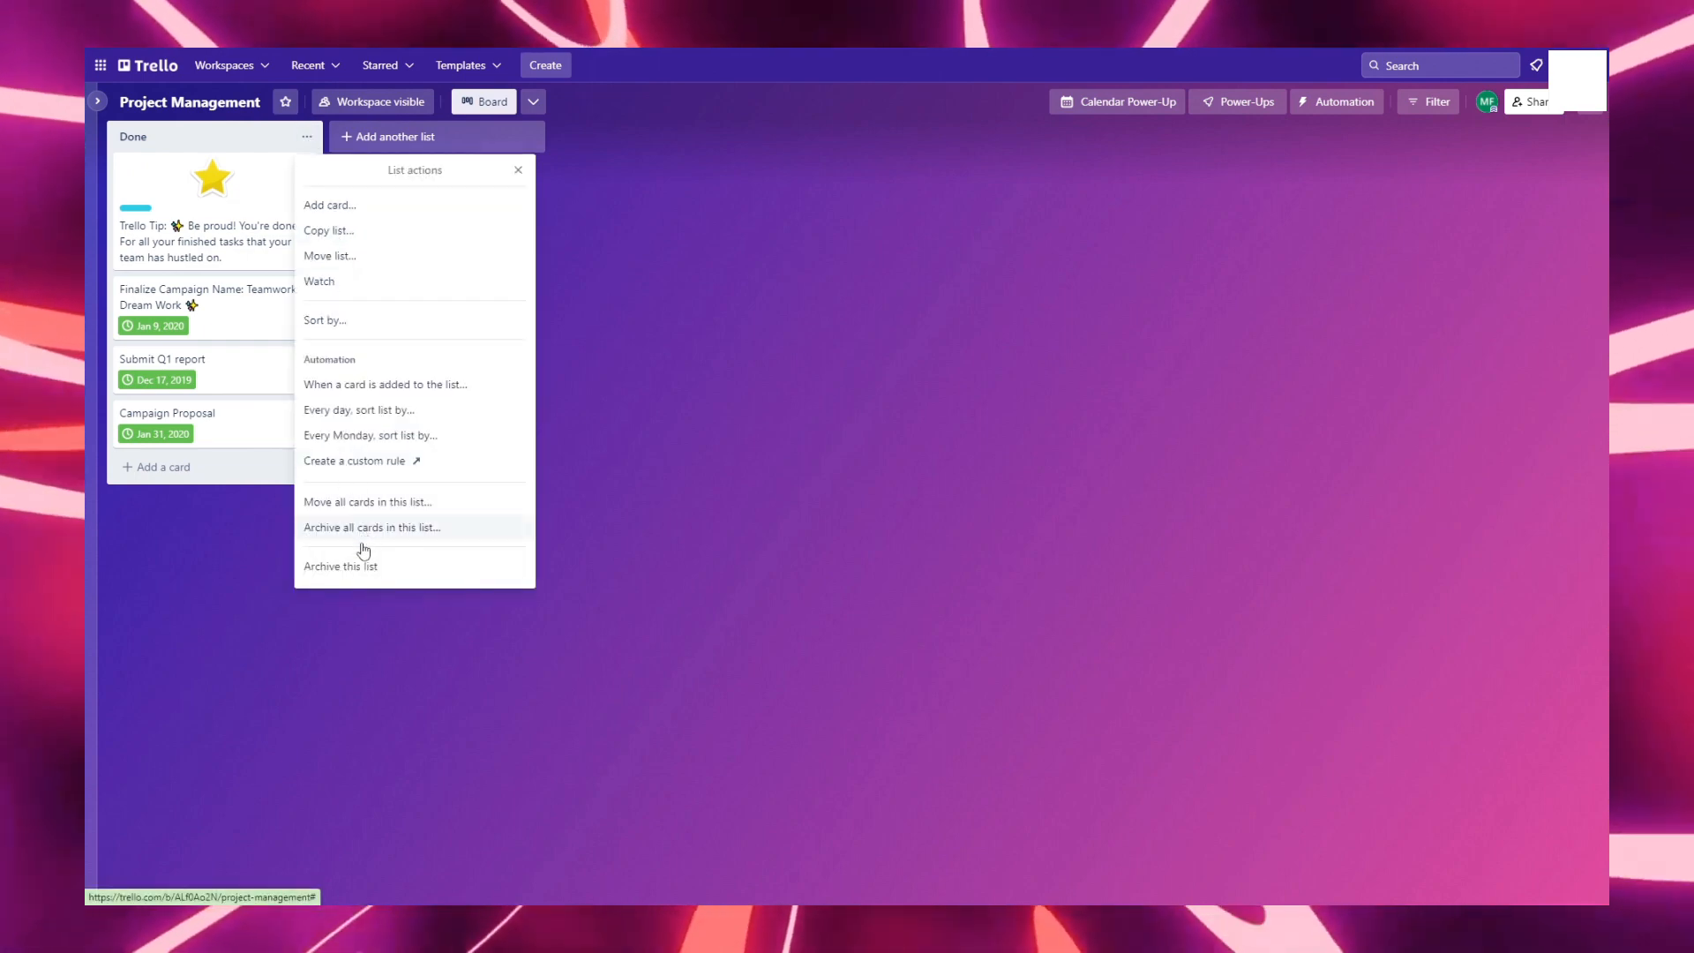
{"action": "left_click", "coordinate": [361, 567]}
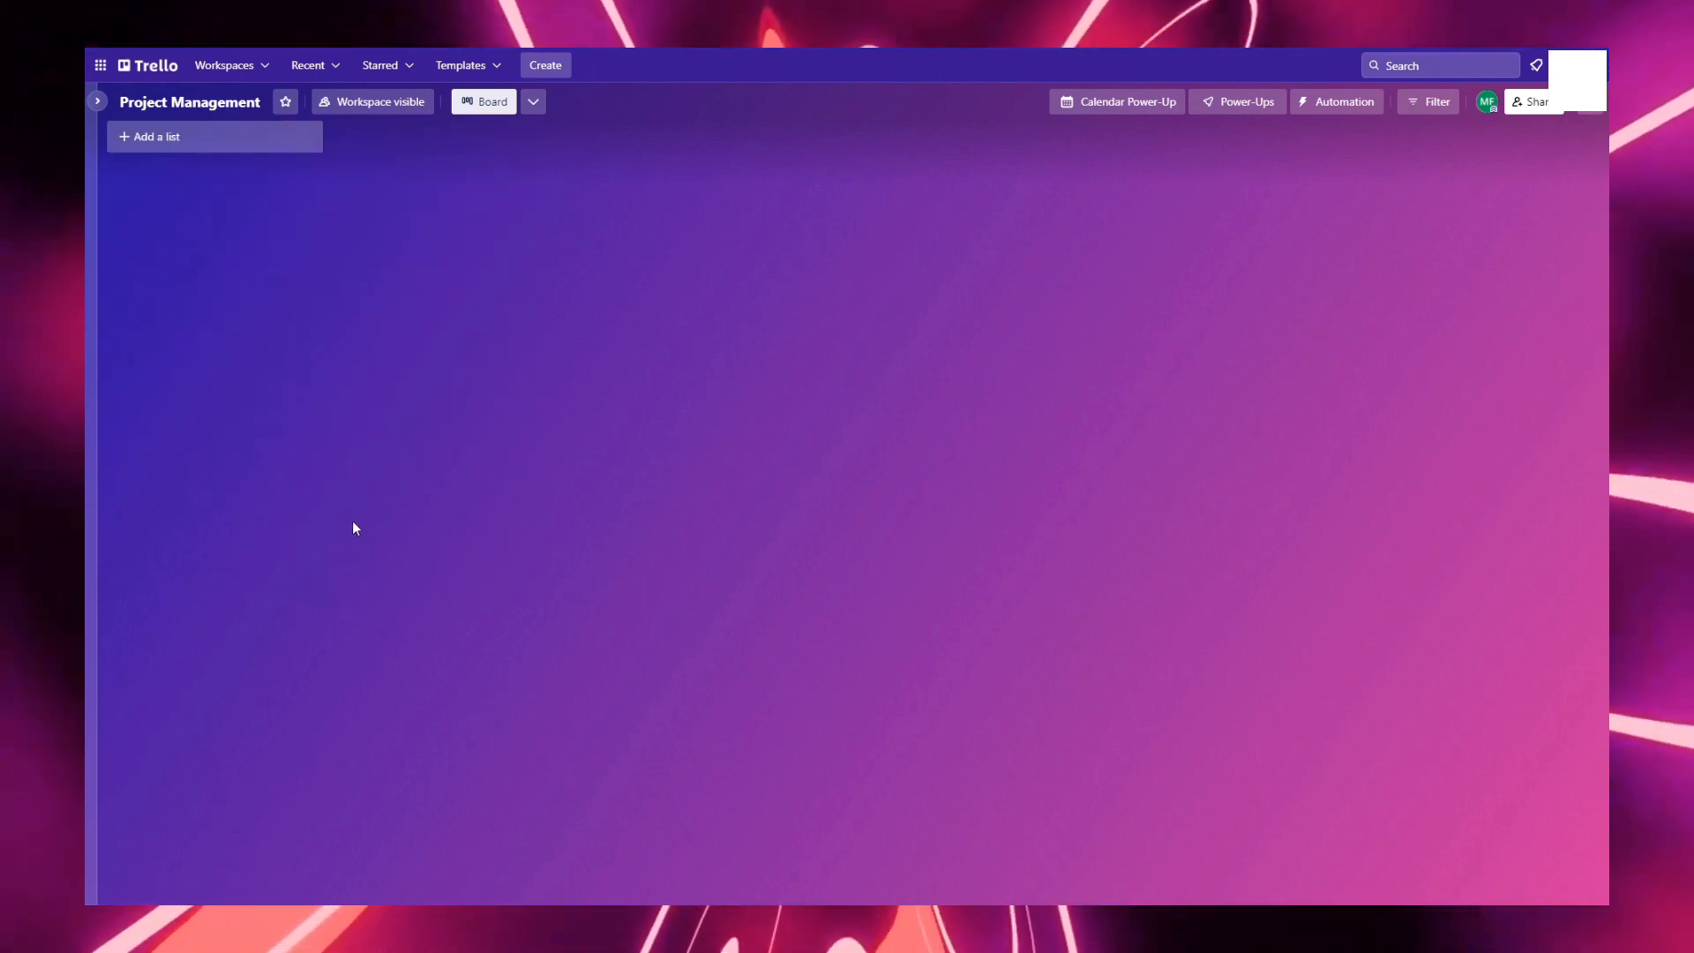
Add a new list titled "To Do List" to the empty board
{"action": "left_click", "coordinate": [183, 141]}
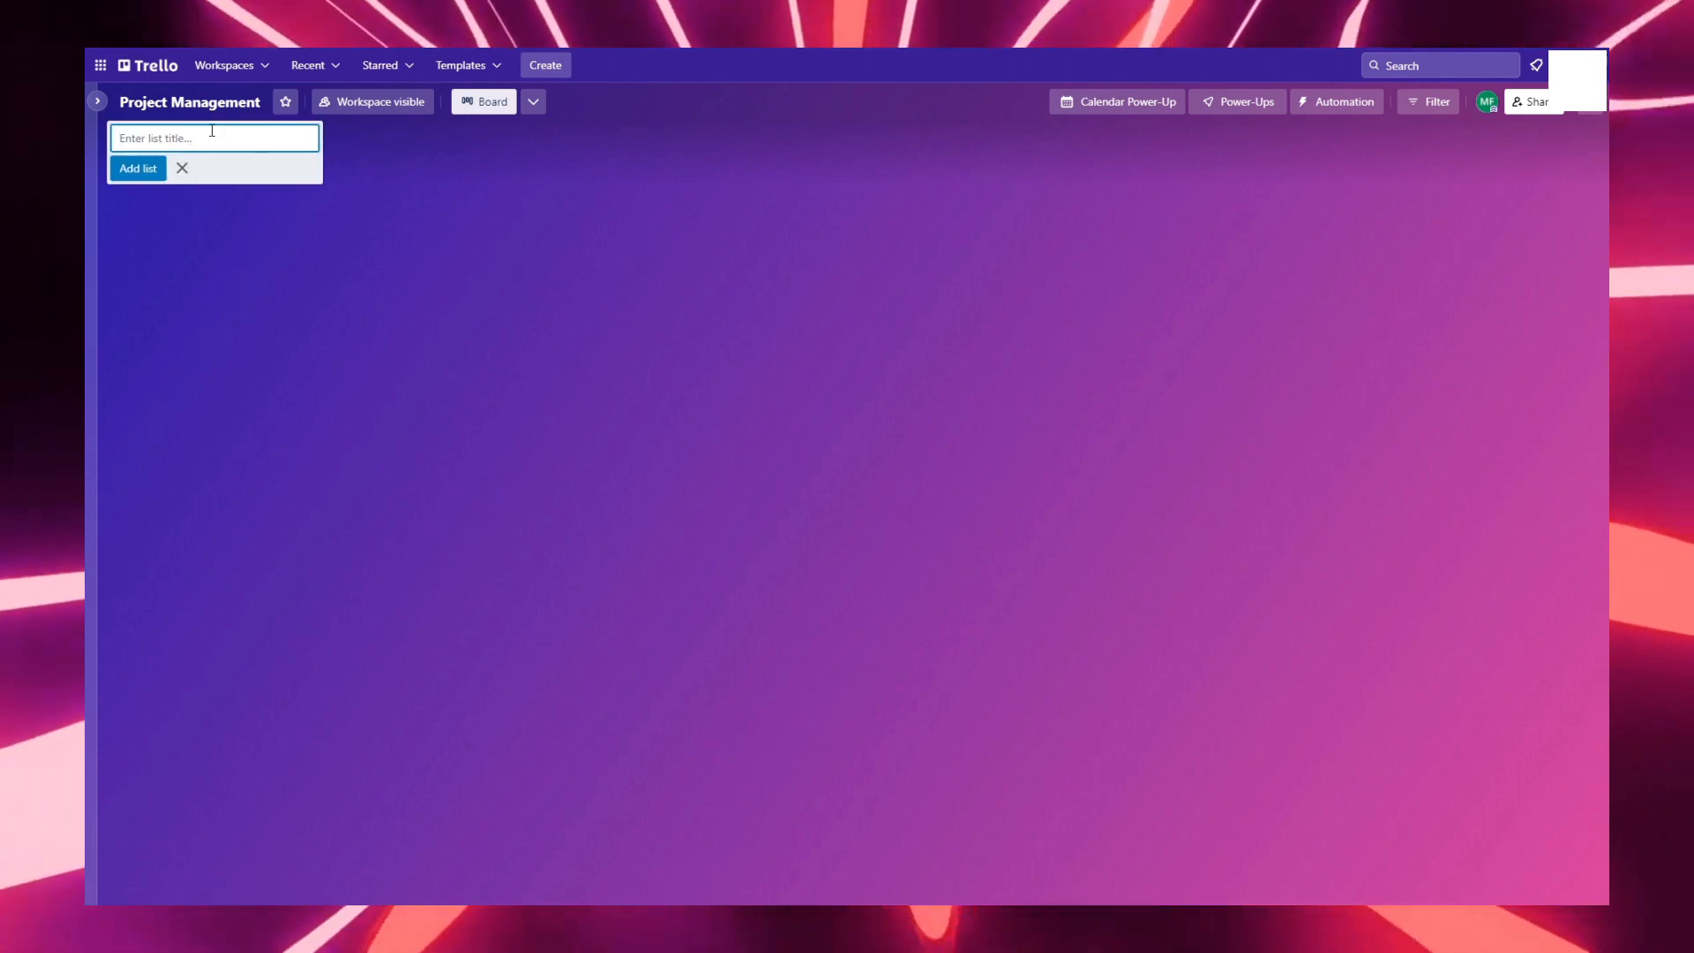
{"action": "type", "text": "To D"}
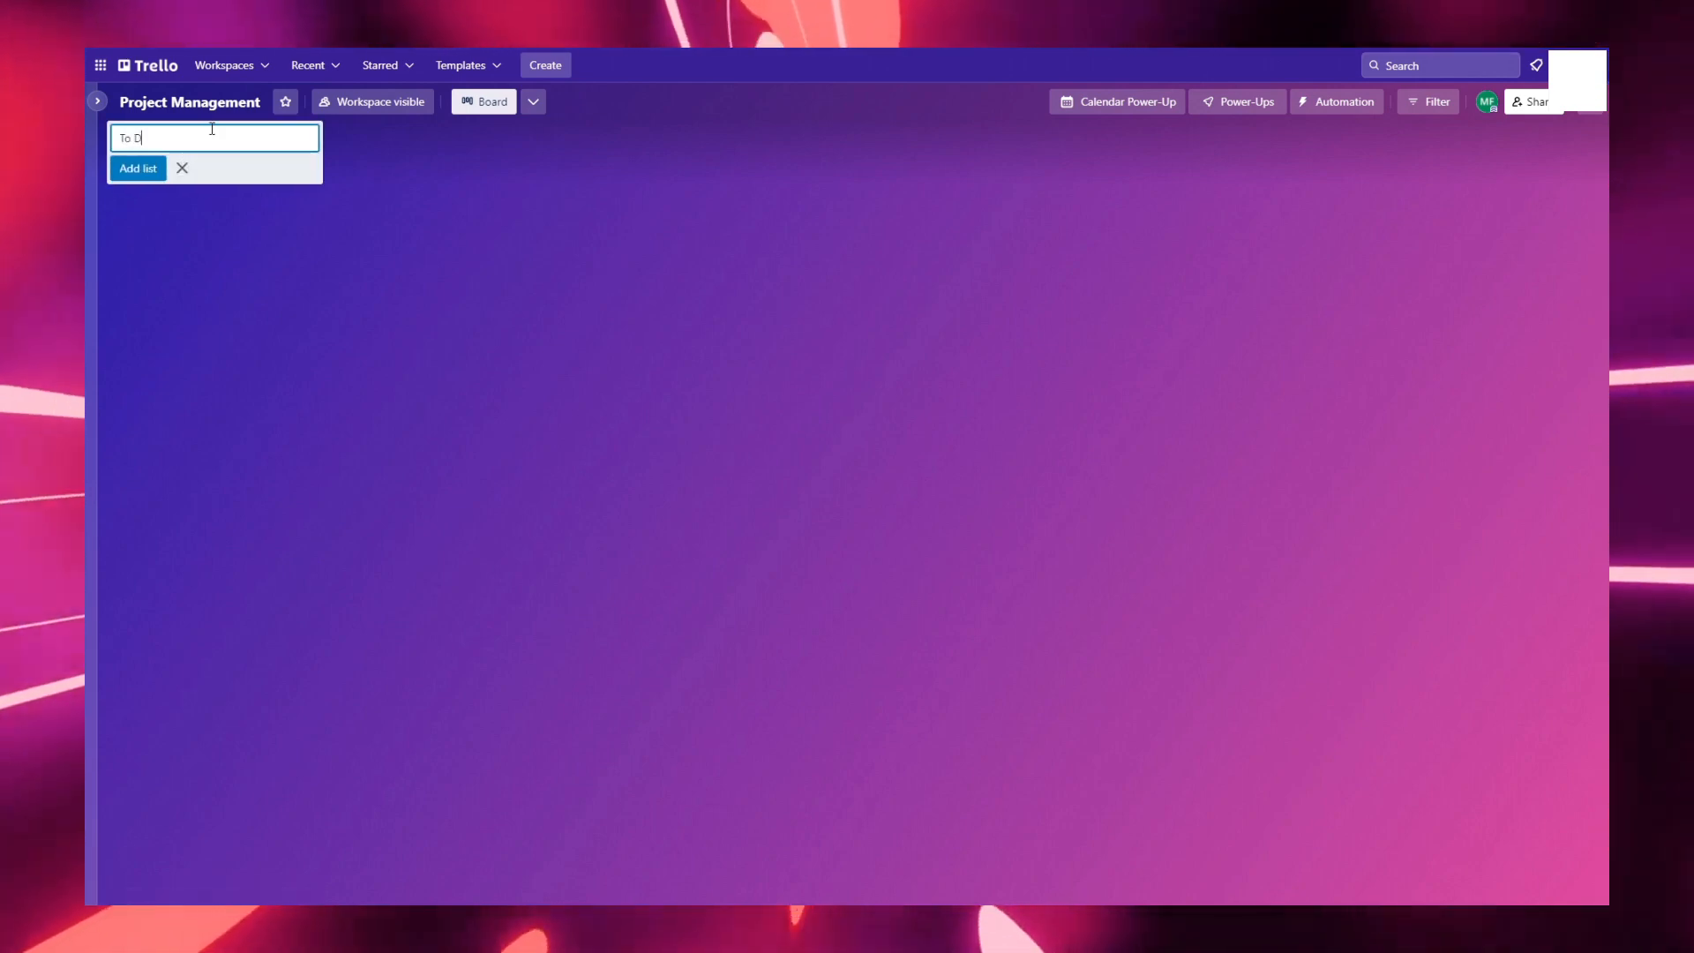
{"action": "type", "text": "o List"}
{"action": "key", "text": "Return"}
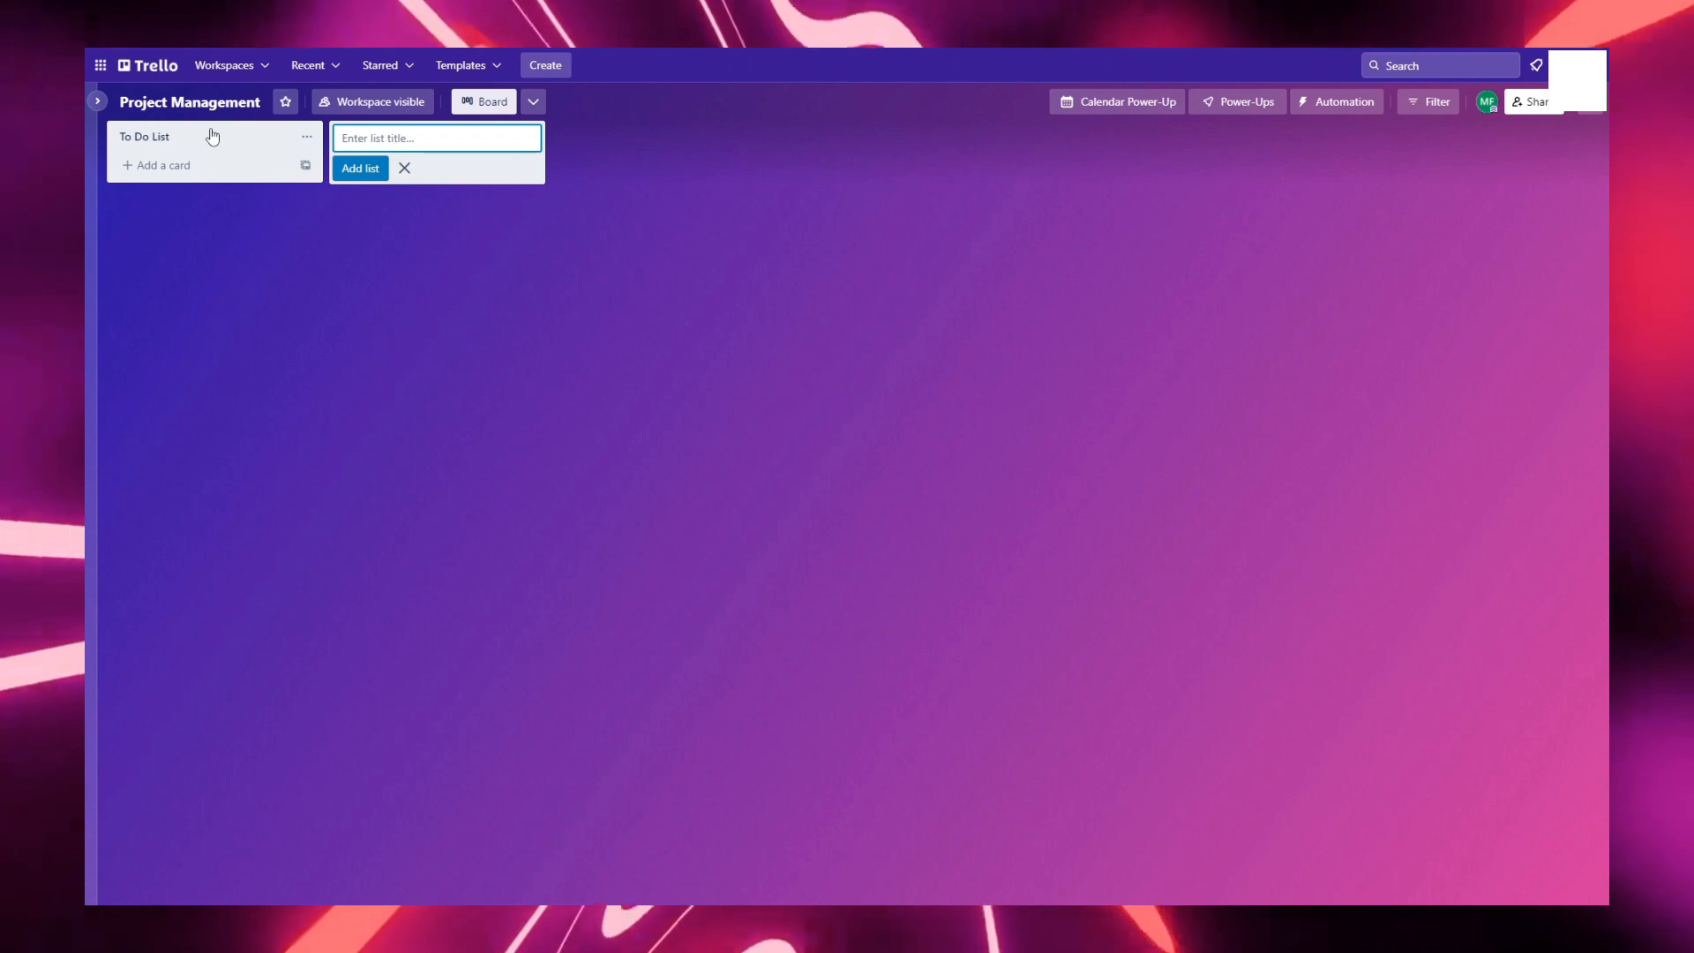
Add lists titled "Done" and "Upcoming" to the board, placing Upcoming ahead of To Do List
{"action": "type", "text": "Done"}
{"action": "key", "text": "Return"}
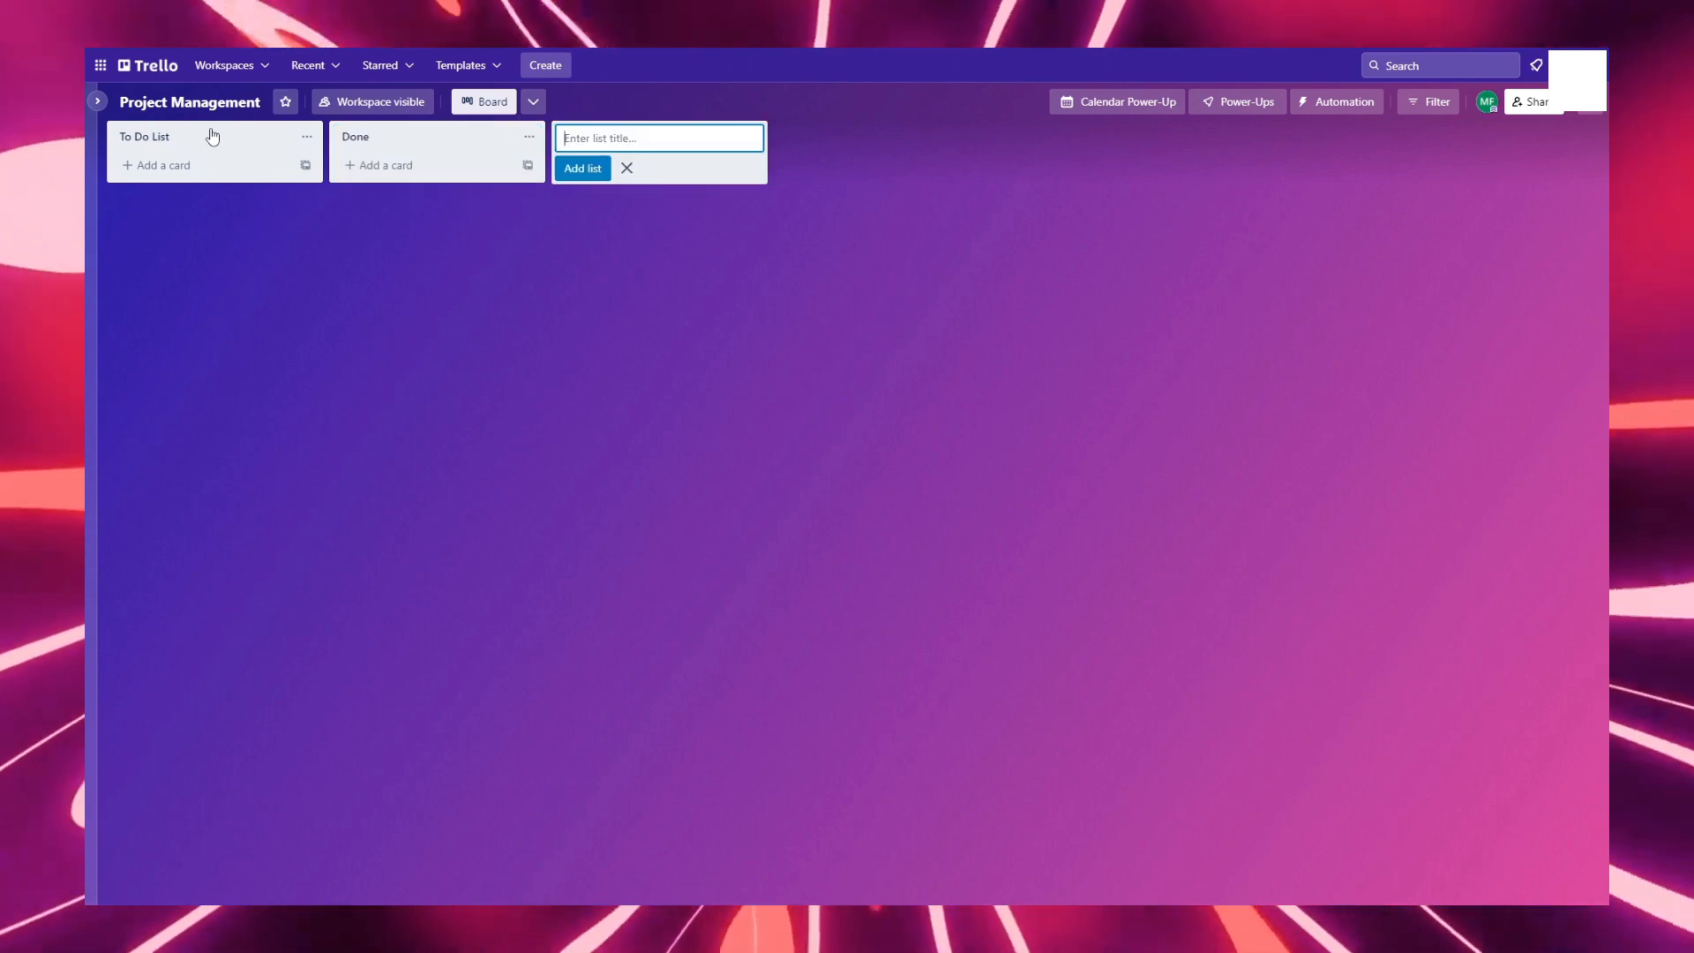
{"action": "type", "text": "Upcoming"}
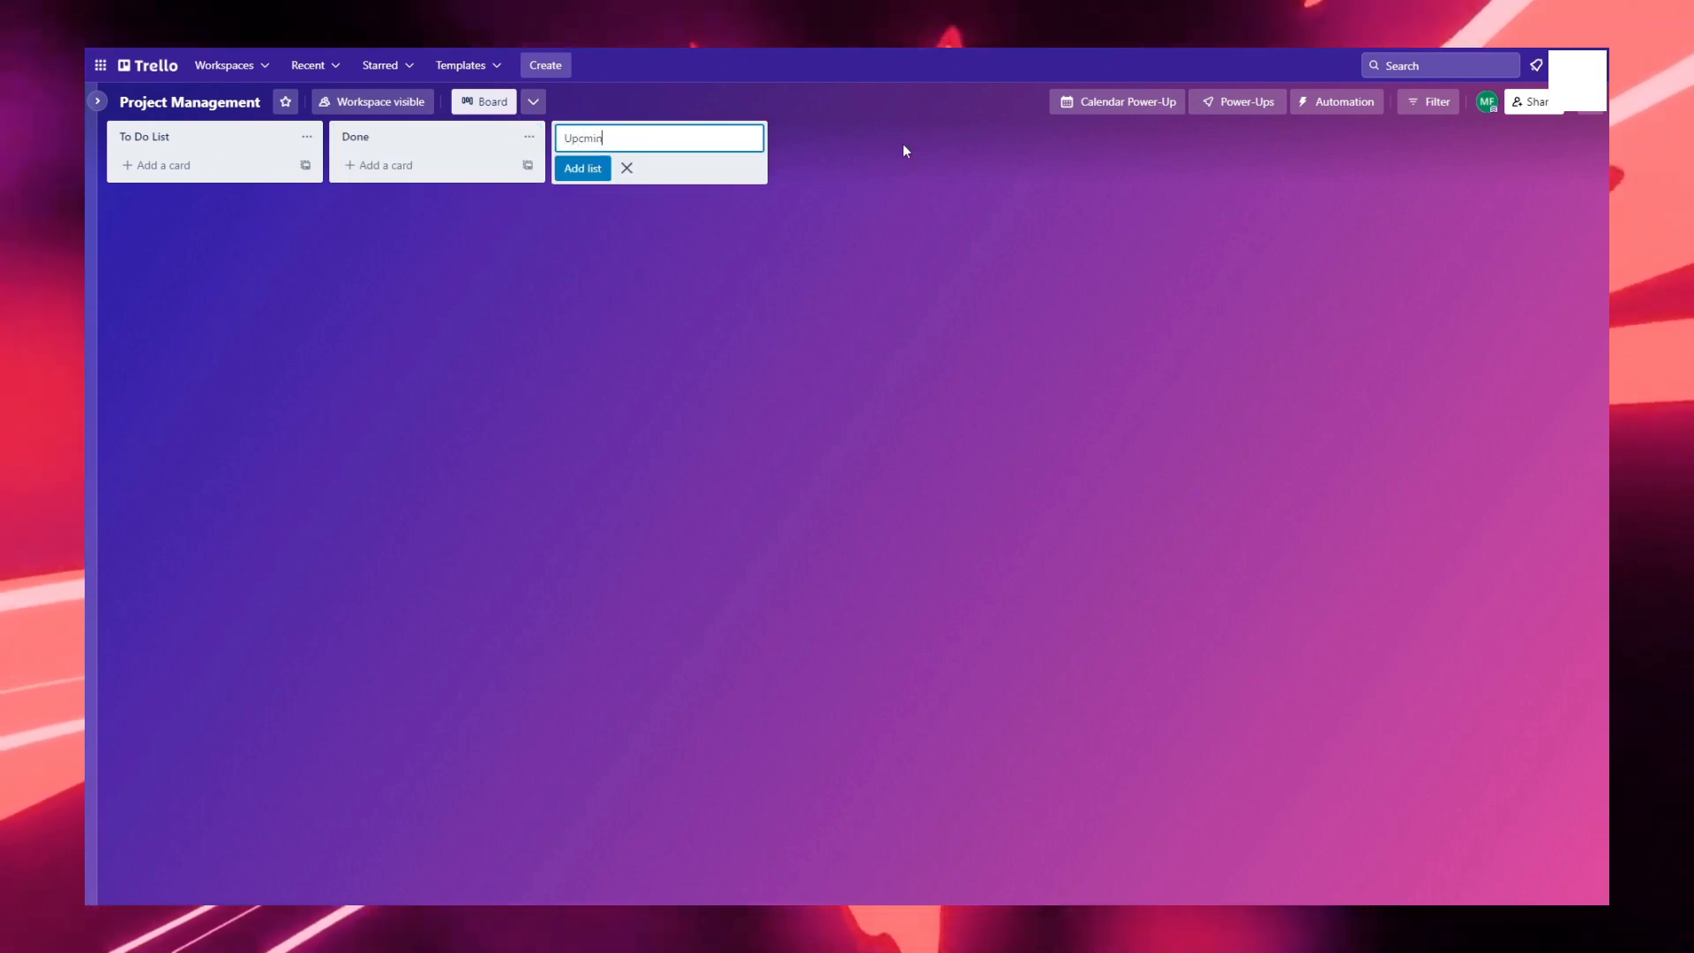
{"action": "key", "text": "Return"}
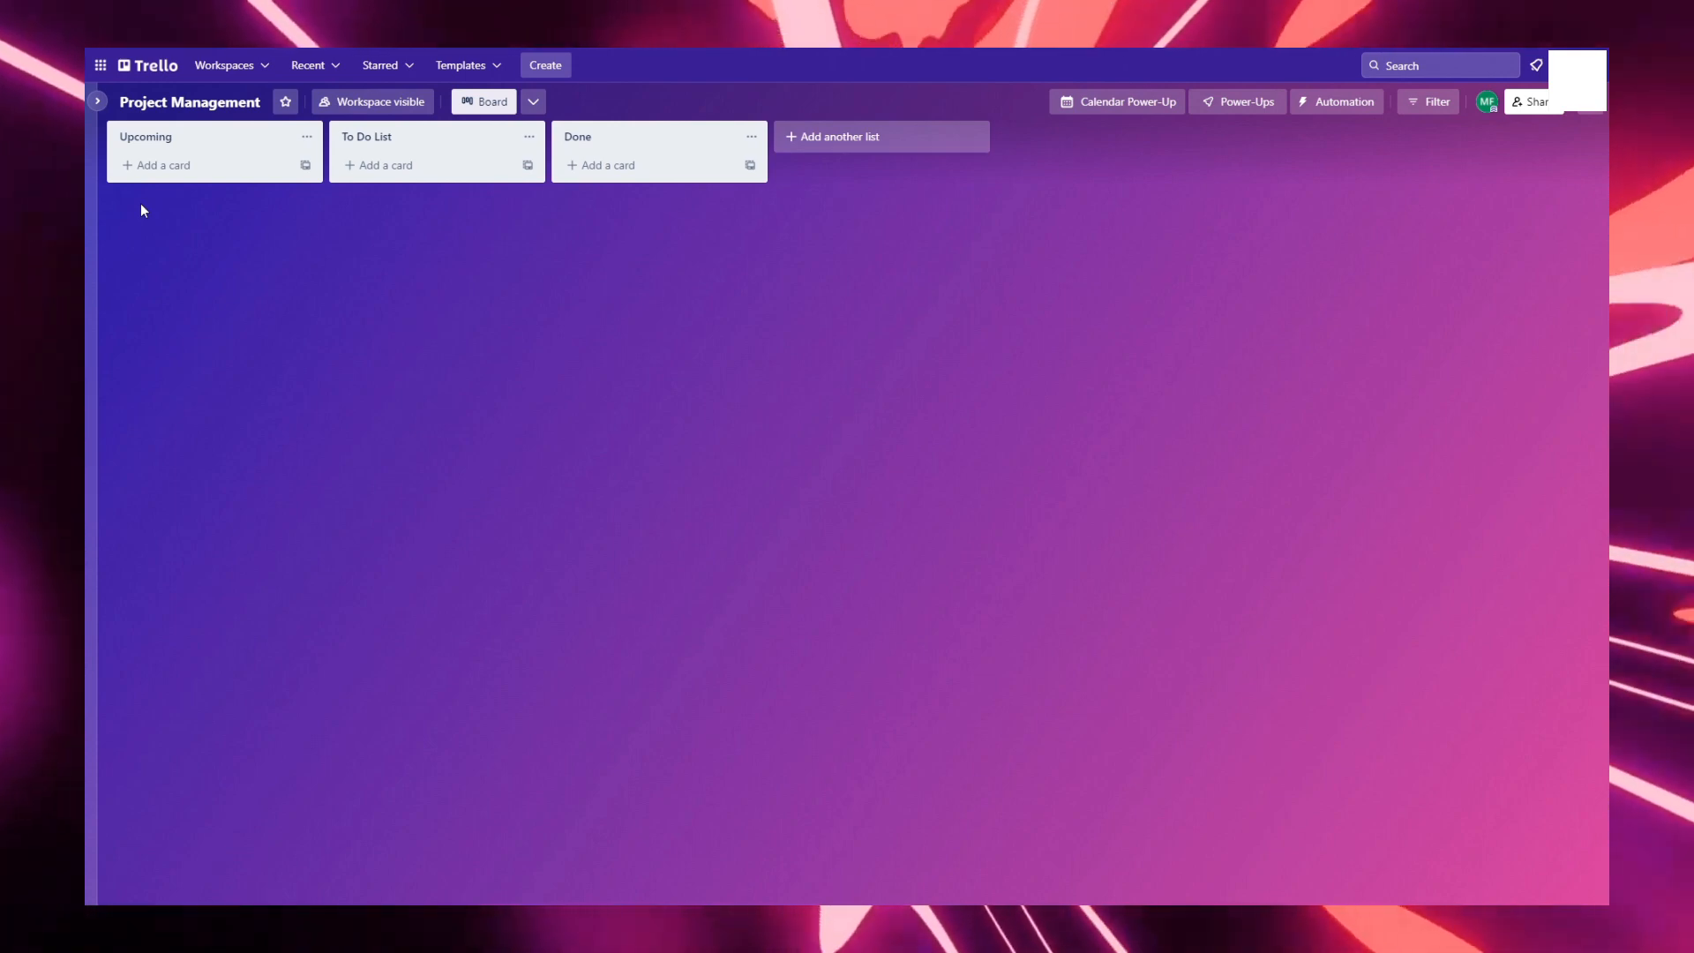
Add the cards "Trello How To", "Canva Logo Maker" and "DiVinchi Resolver Workspace How To" to the Upcoming list
{"action": "left_click", "coordinate": [167, 167]}
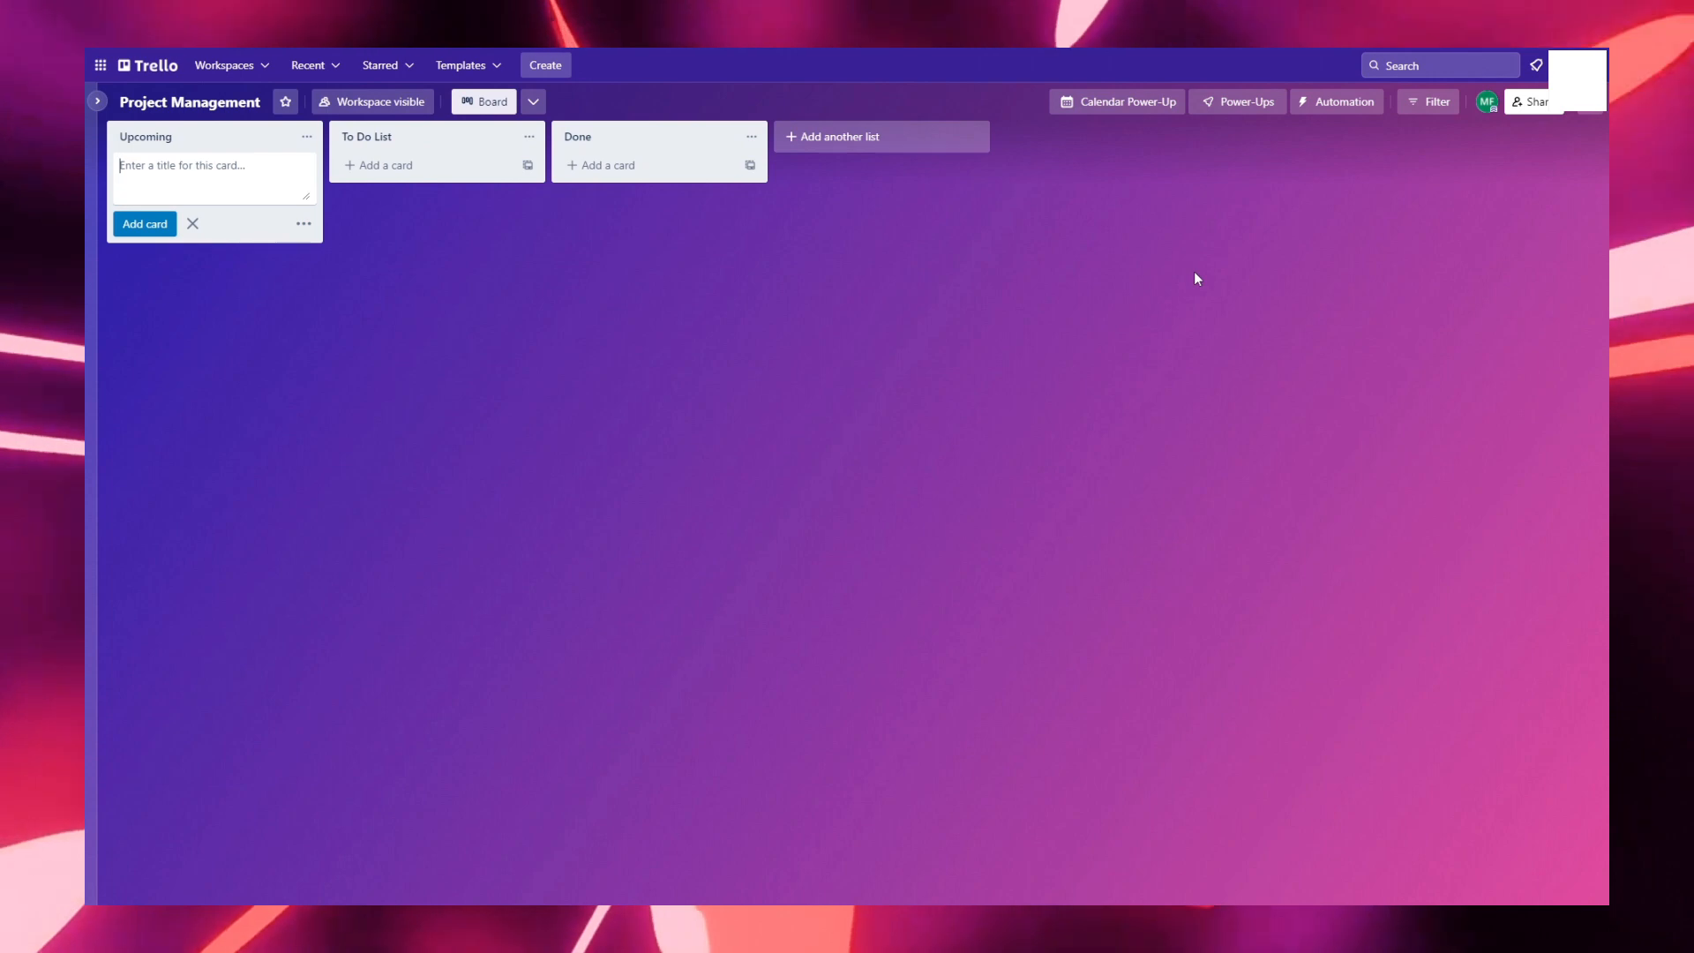
{"action": "type", "text": "Trello "}
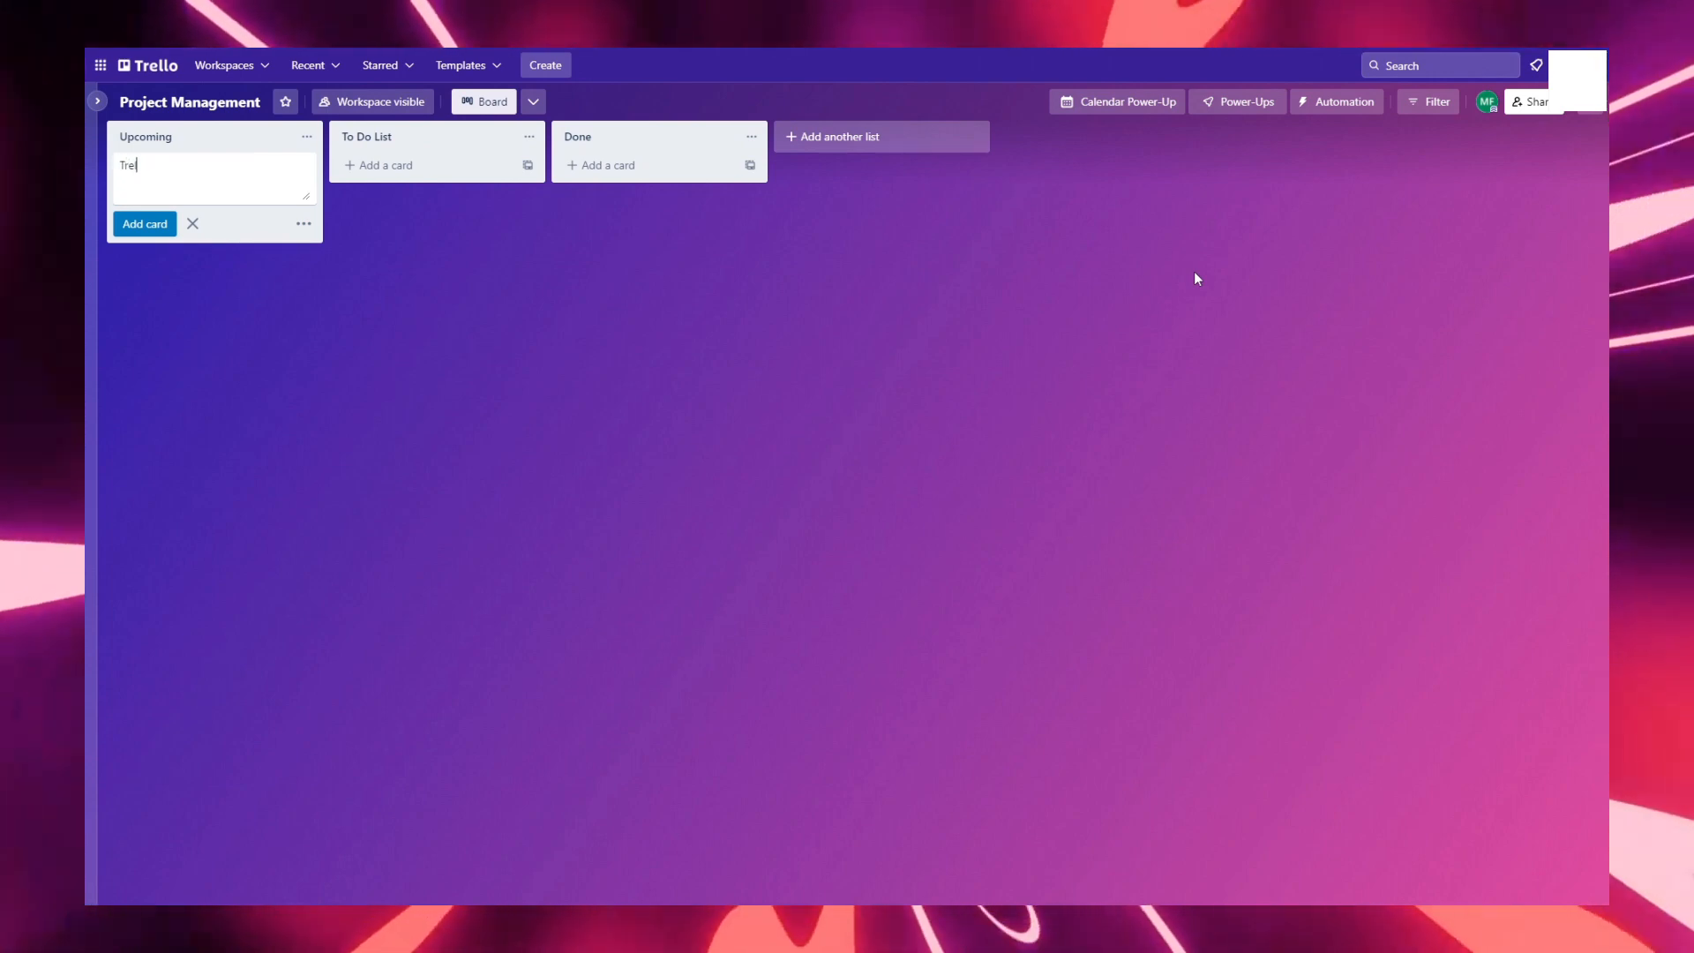
{"action": "type", "text": "How To"}
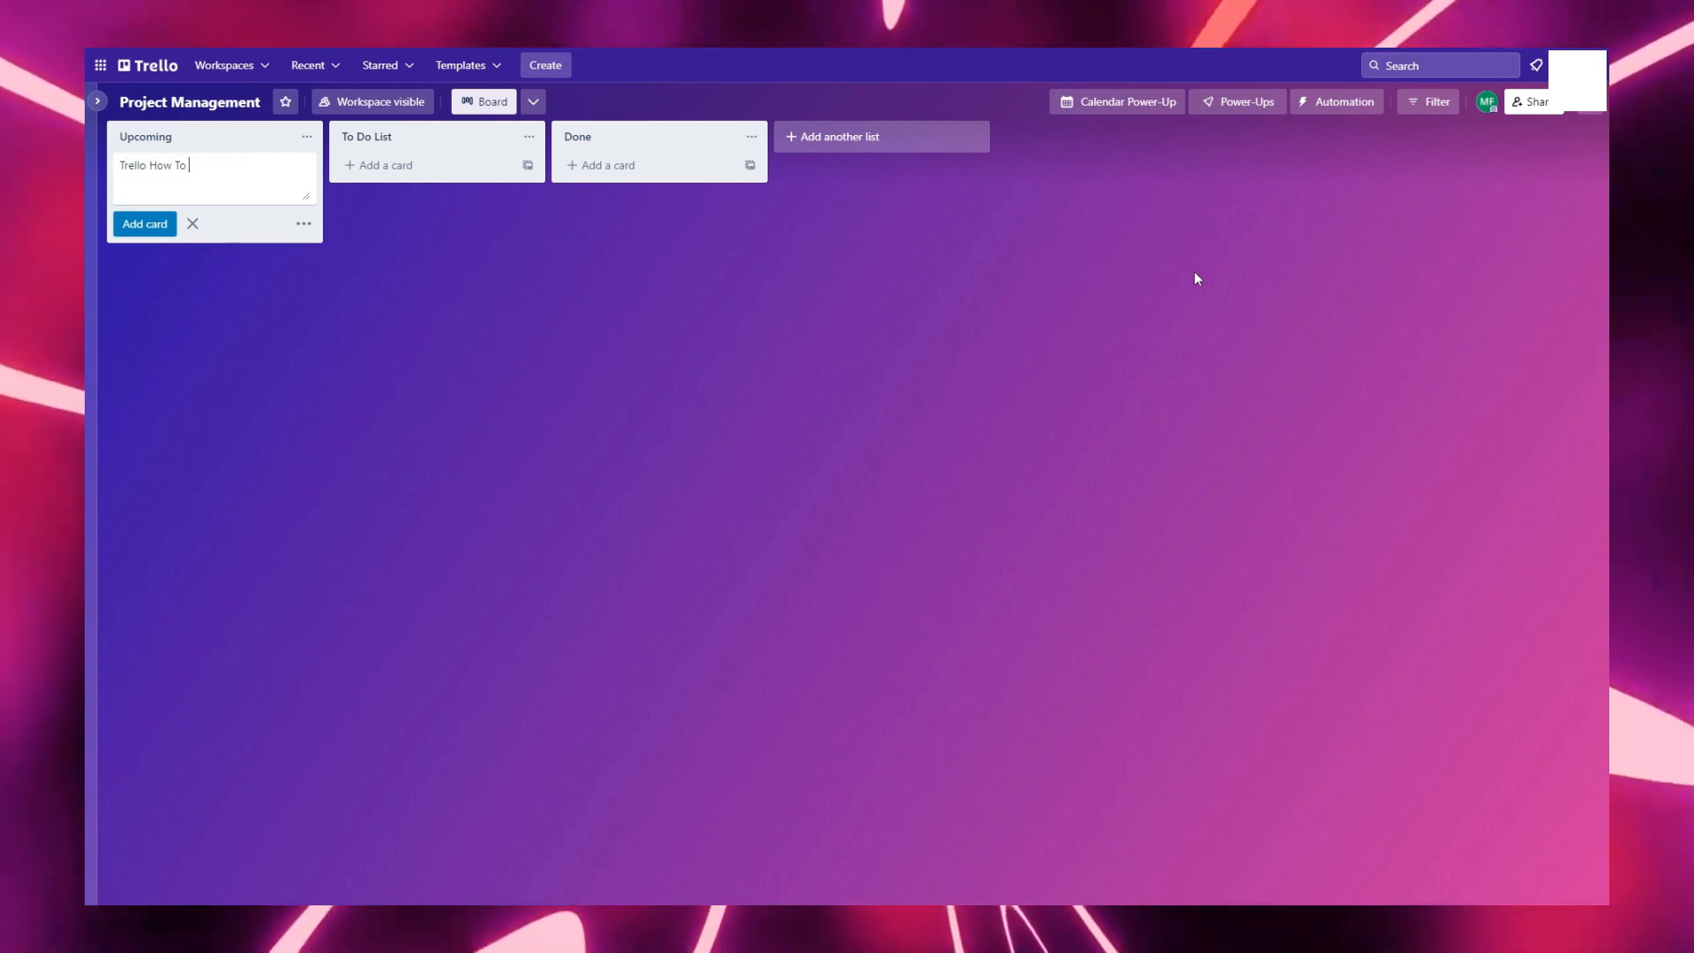
{"action": "key", "text": "Return"}
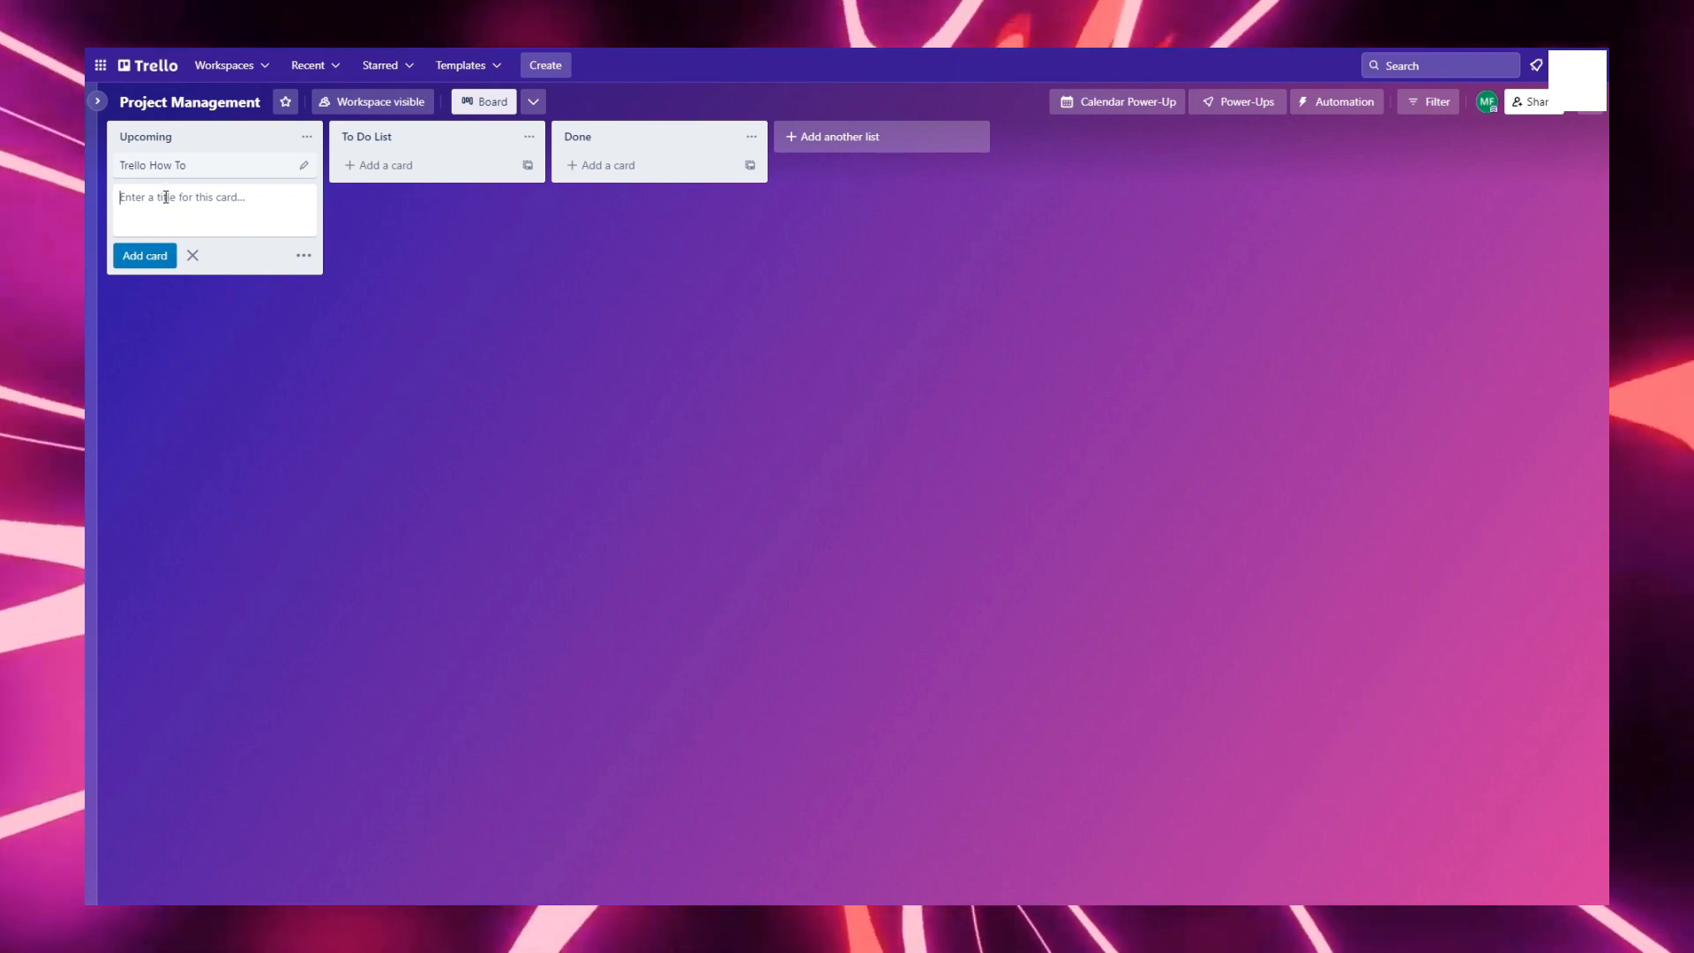
{"action": "type", "text": "Canva Logo Maker"}
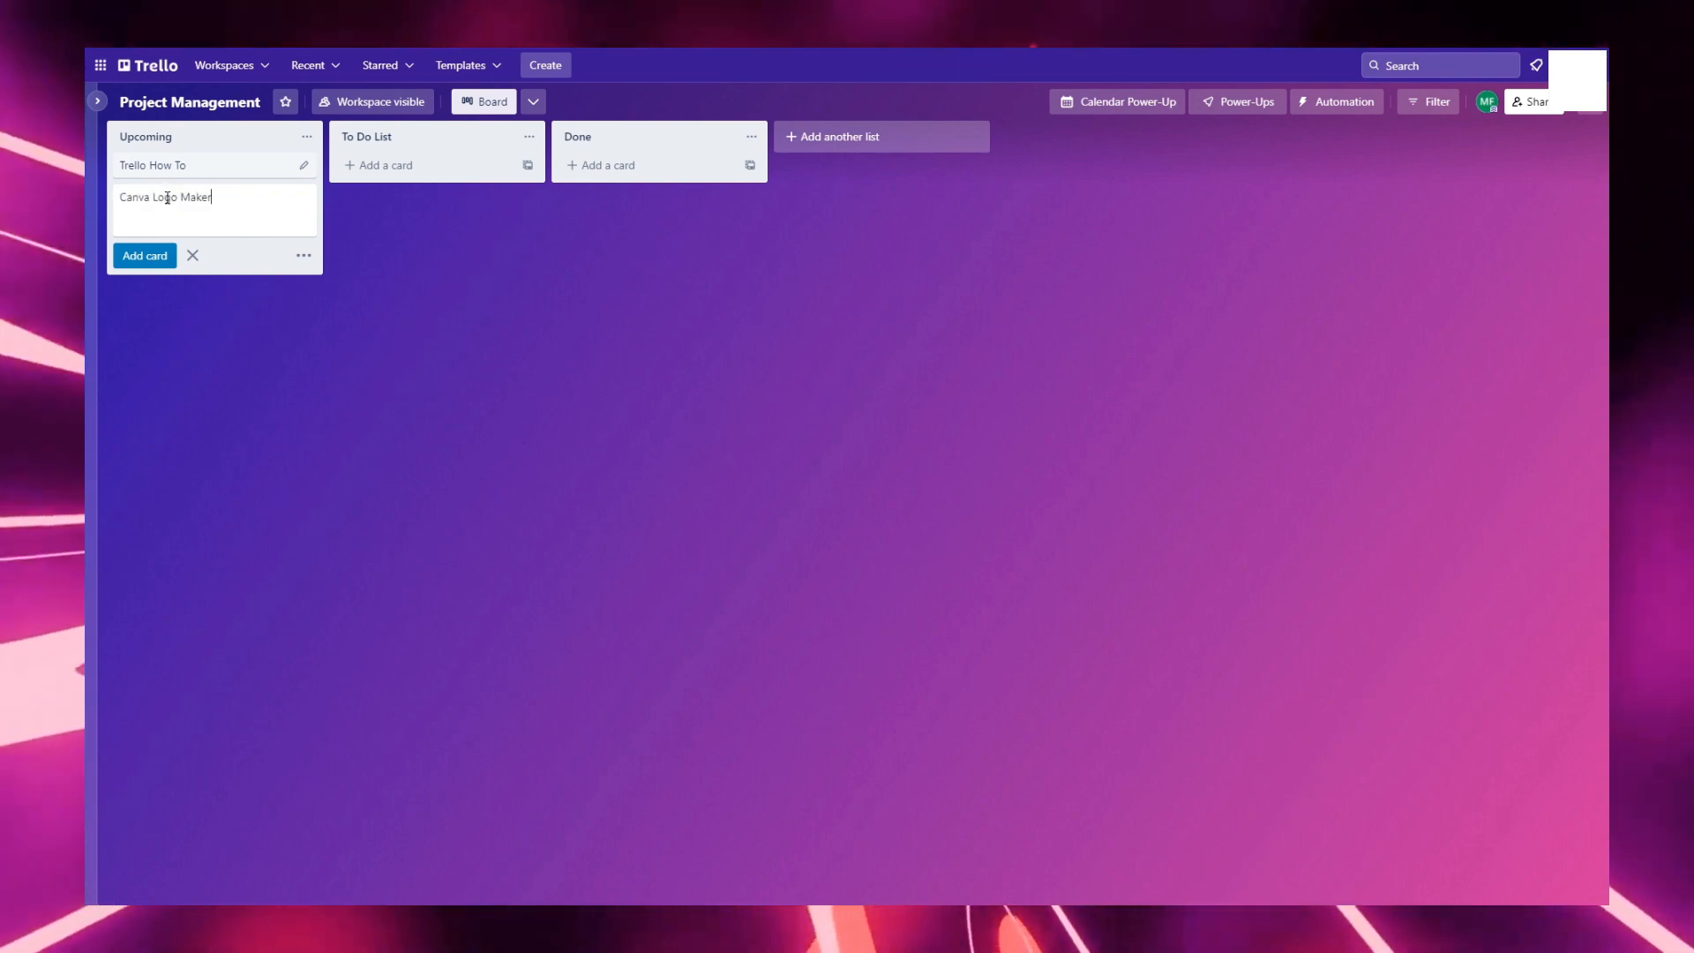
{"action": "key", "text": "Return"}
{"action": "type", "text": "DiVinchi Resolver Workspace How To"}
{"action": "key", "text": "Return"}
Add the cards "YouTube Studio Walk through" and "Wix Website Builder Tutorial" to the Upcoming list
{"action": "type", "text": "YouTu"}
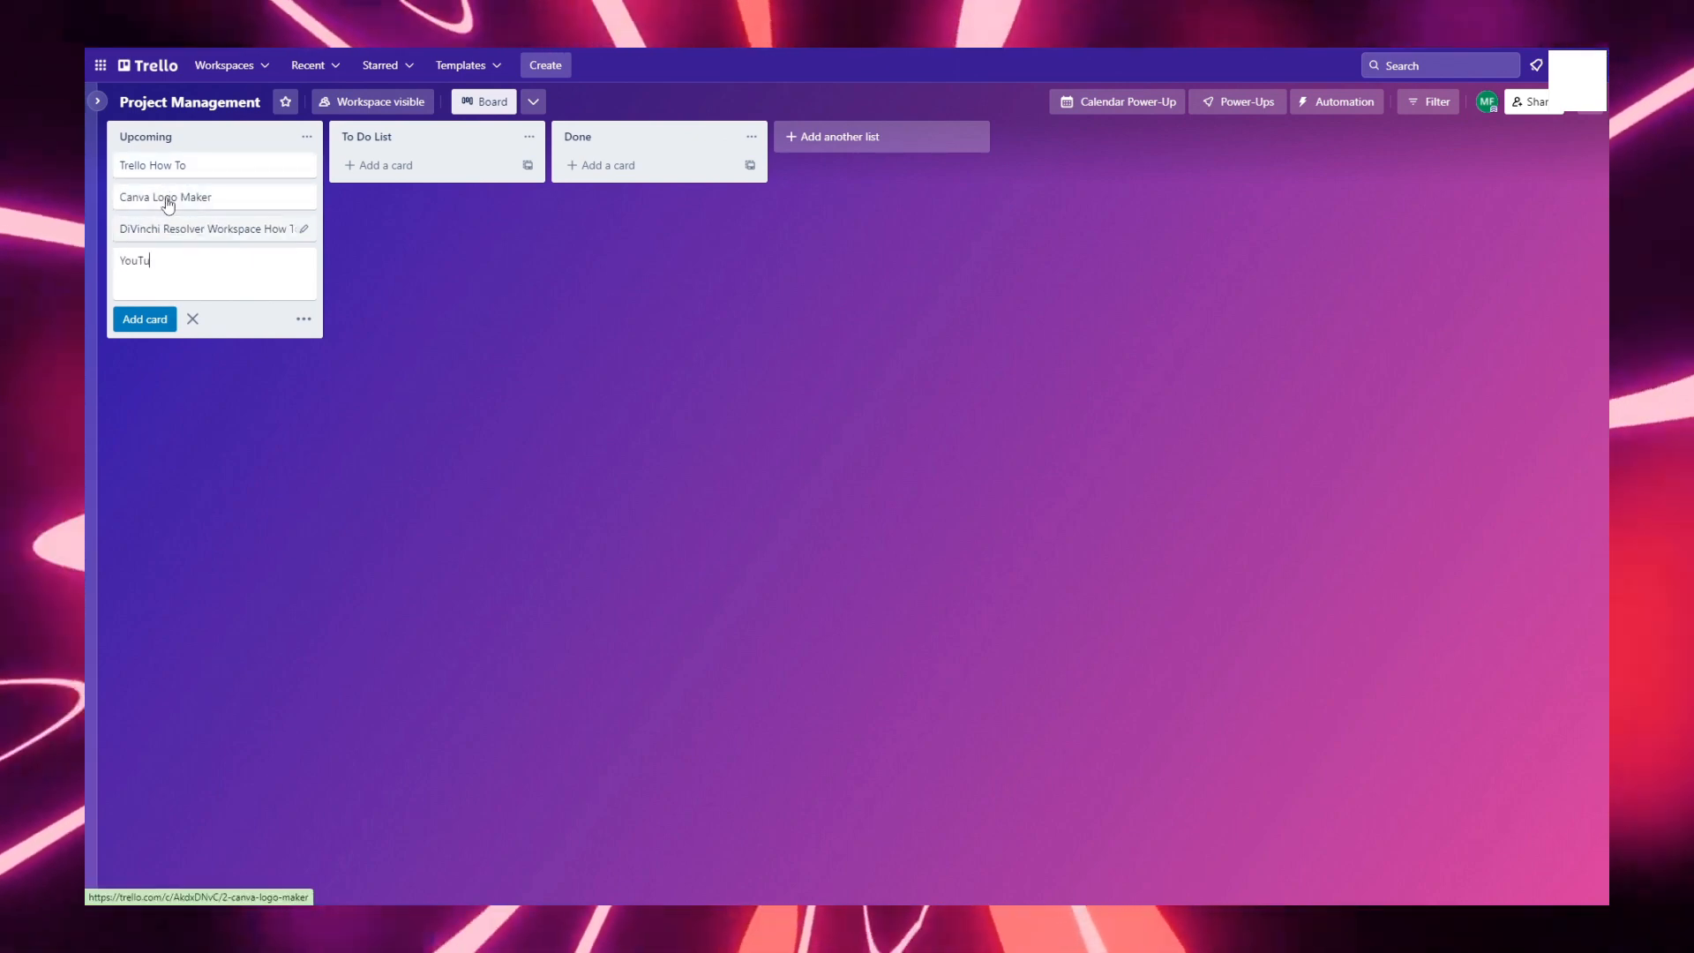
{"action": "type", "text": "be Studio Walk through"}
{"action": "key", "text": "Return"}
{"action": "type", "text": "Wix Website Builder "}
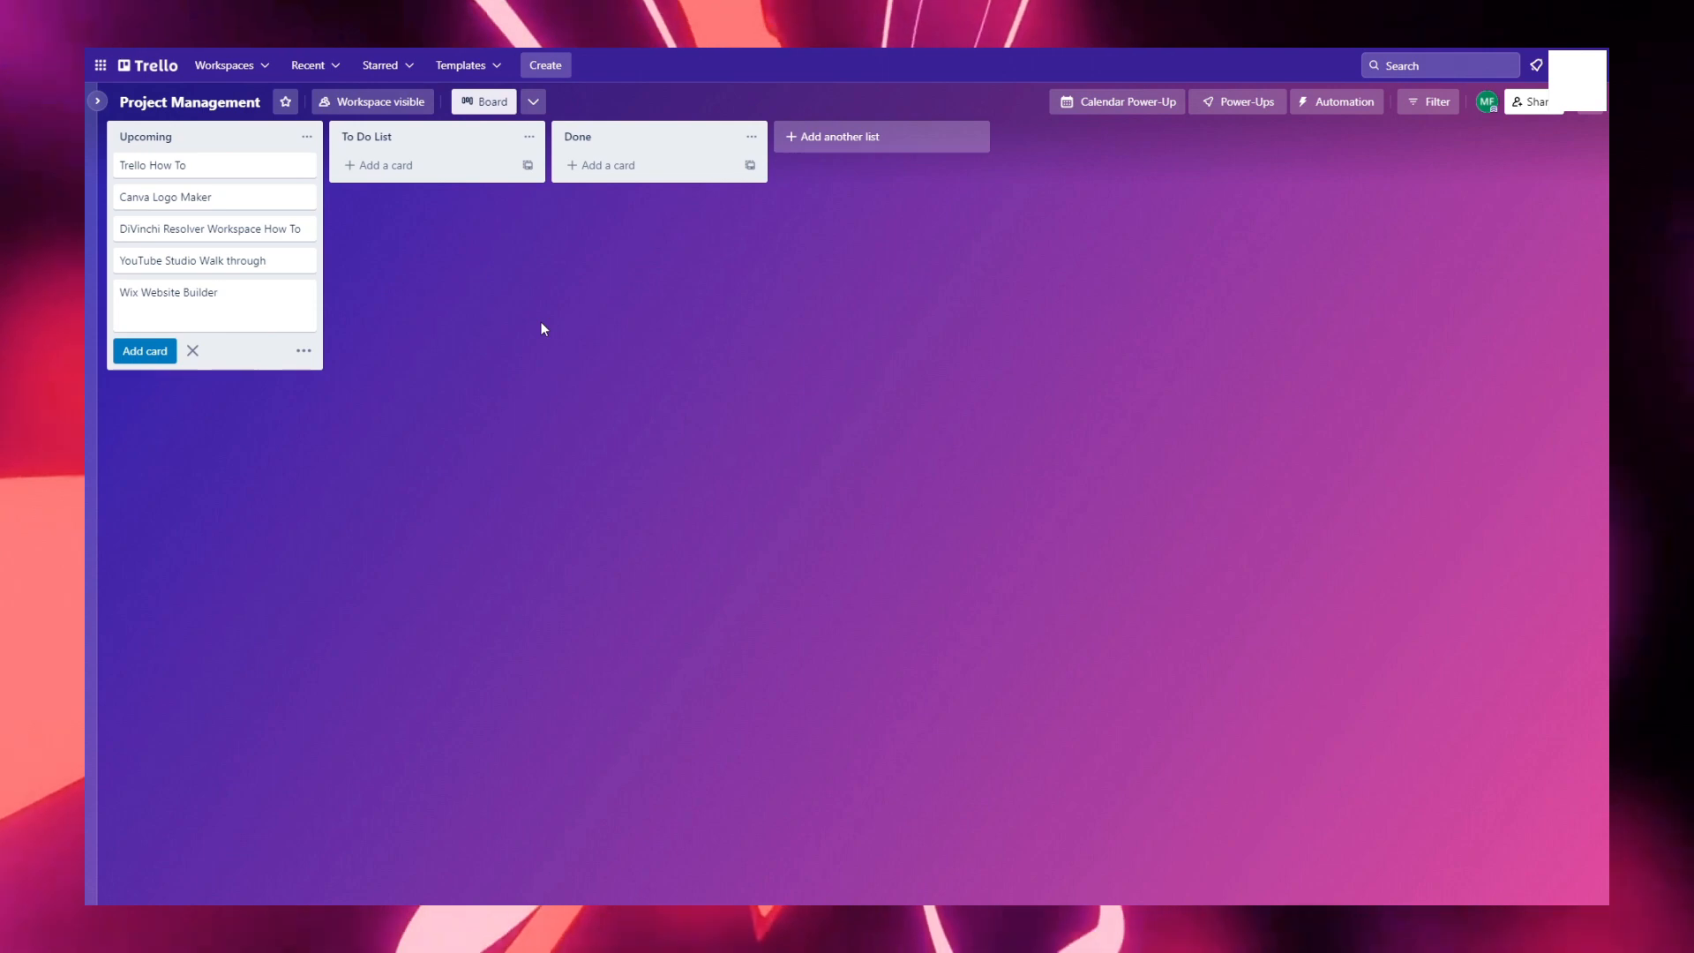
{"action": "type", "text": "Tutorial"}
{"action": "key", "text": "Return"}
Add Upcoming cards "Make New TikTok", "Set up new About Page on Channel", "Review All Upcoming Projects" and "Edit All Week 5 Videos"
{"action": "type", "text": "Make New TikTok"}
{"action": "key", "text": "Return"}
{"action": "type", "text": "Set up new About Page on Channel"}
{"action": "key", "text": "Return"}
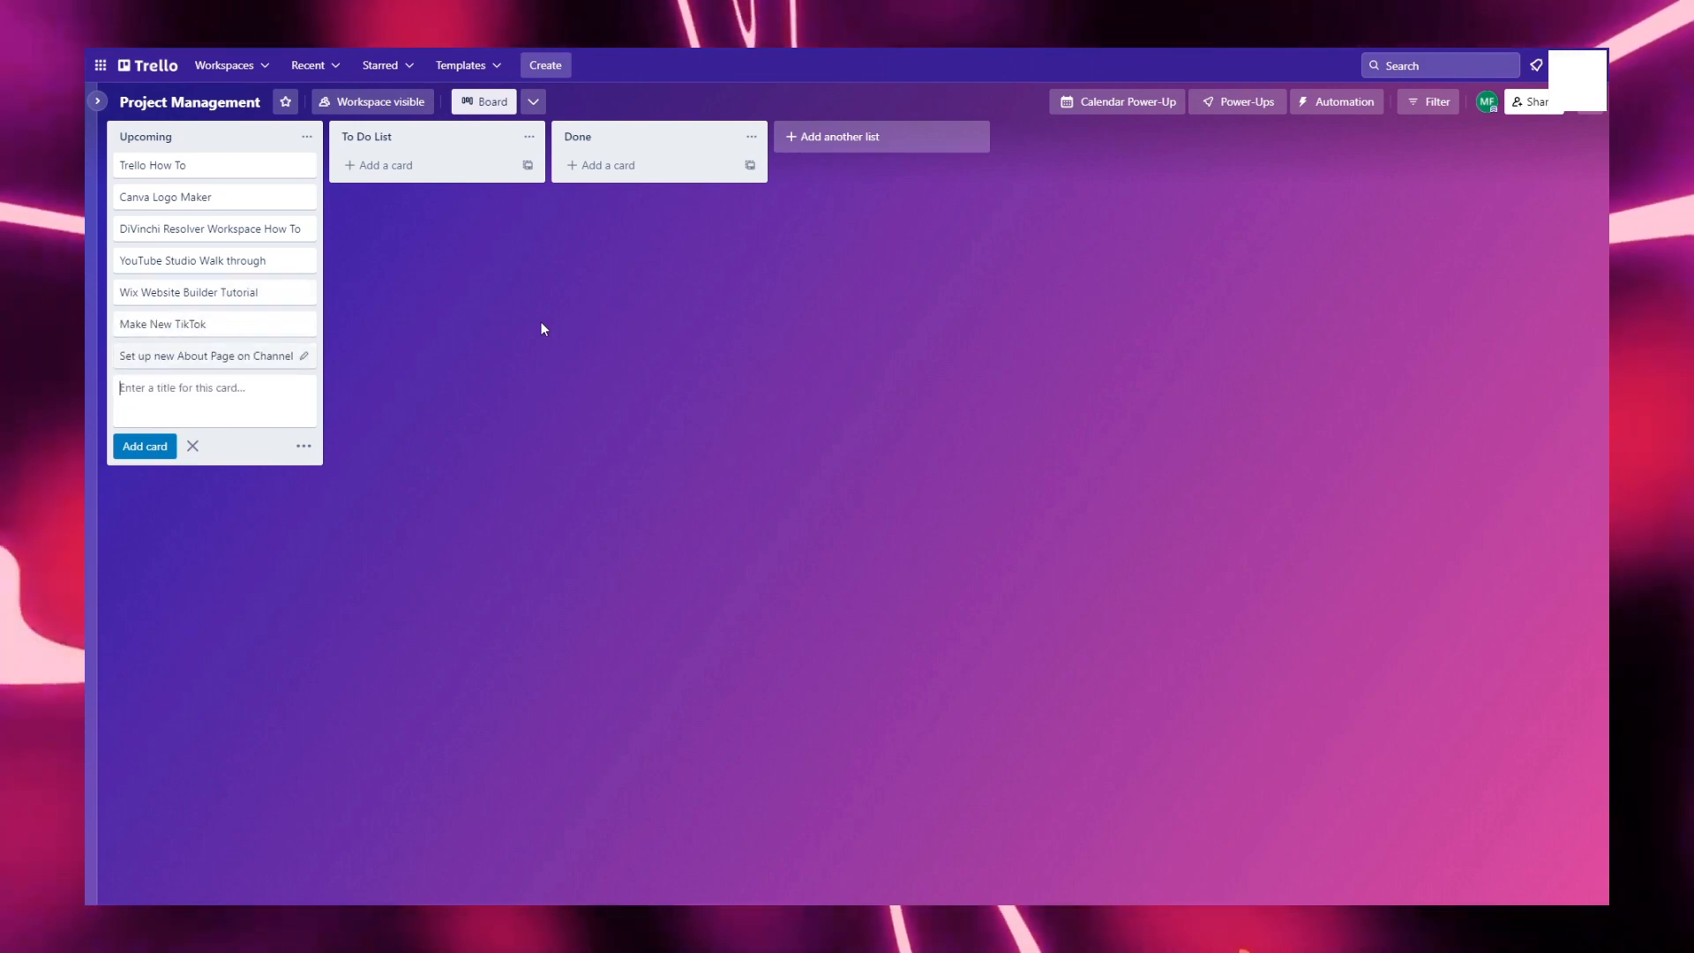
{"action": "type", "text": "Review All Upcoming Projects"}
{"action": "key", "text": "Return"}
{"action": "type", "text": "Edit All Week 5 Video"}
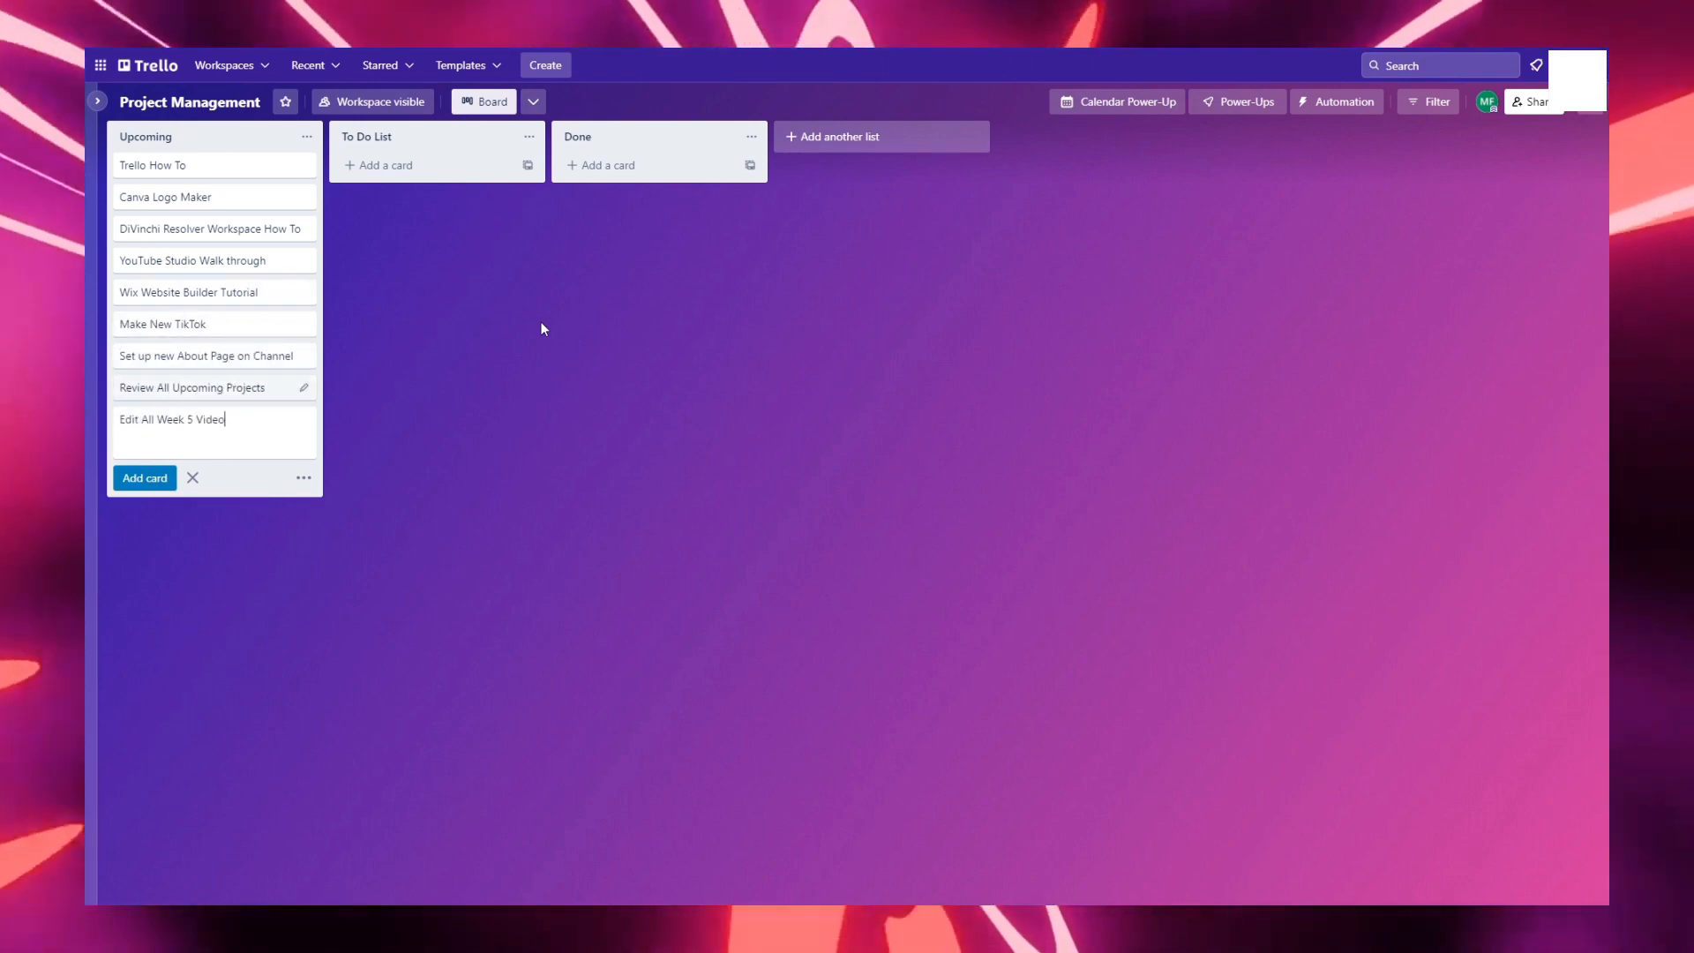
{"action": "type", "text": "s"}
{"action": "key", "text": "Return"}
{"action": "key", "text": "Escape"}
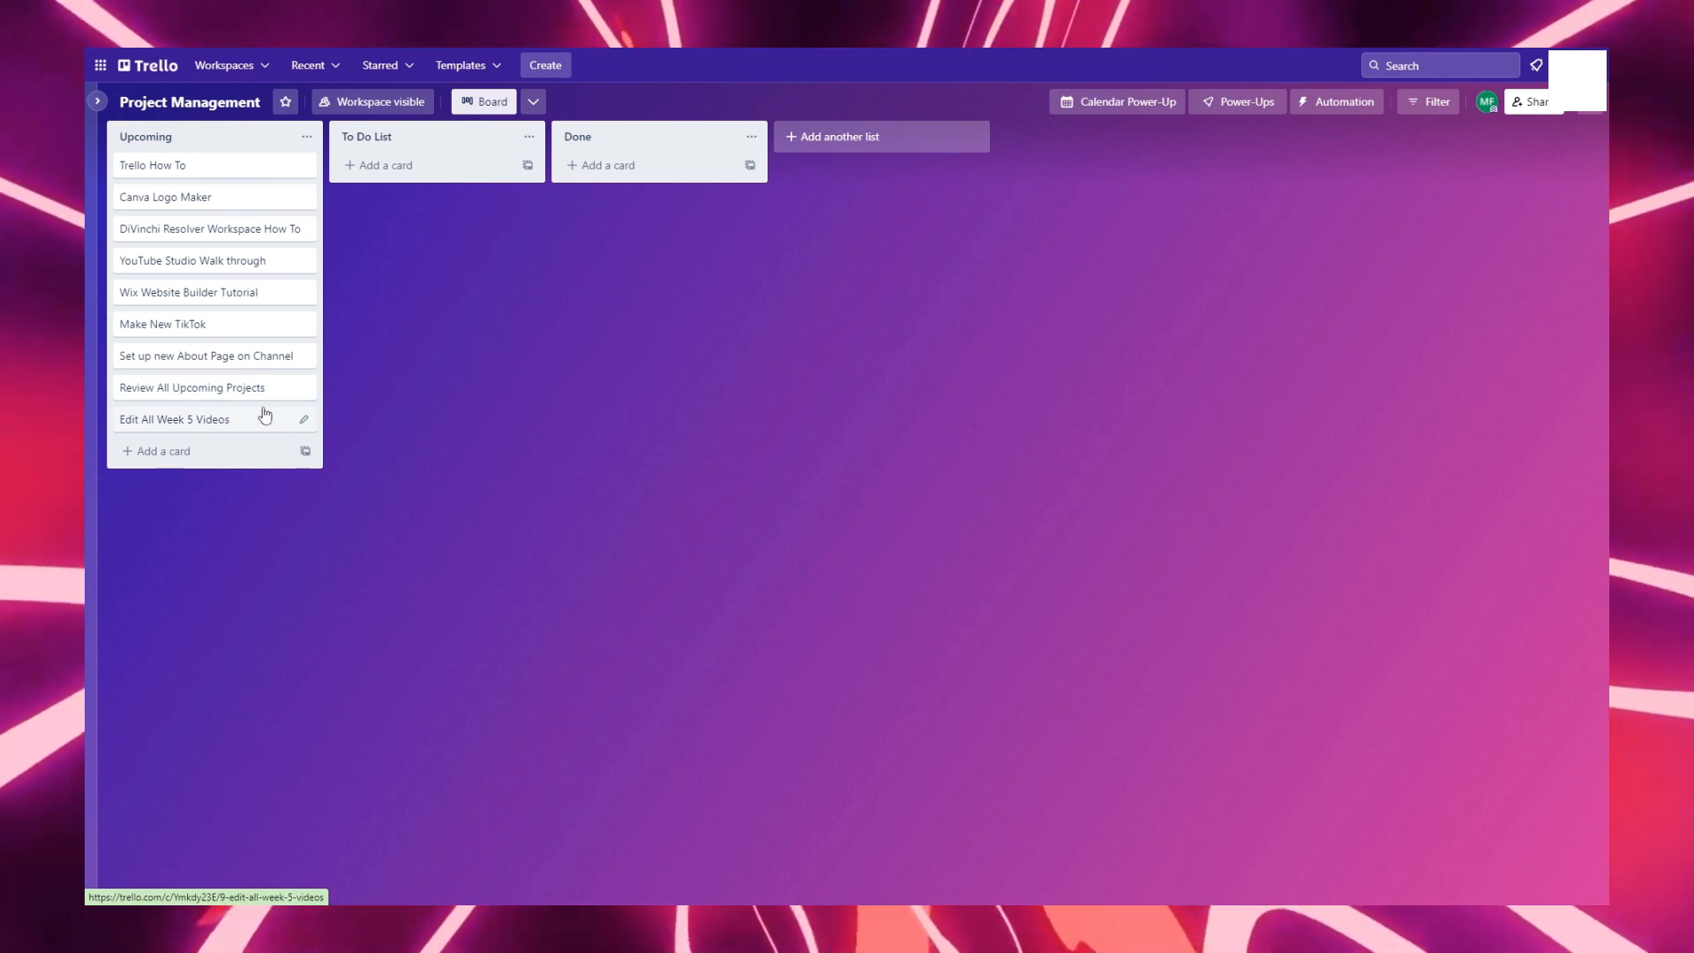
Give the Trello How To card the description "Make a YouTube Video About How to Use Trello!"
{"action": "left_click", "coordinate": [209, 175]}
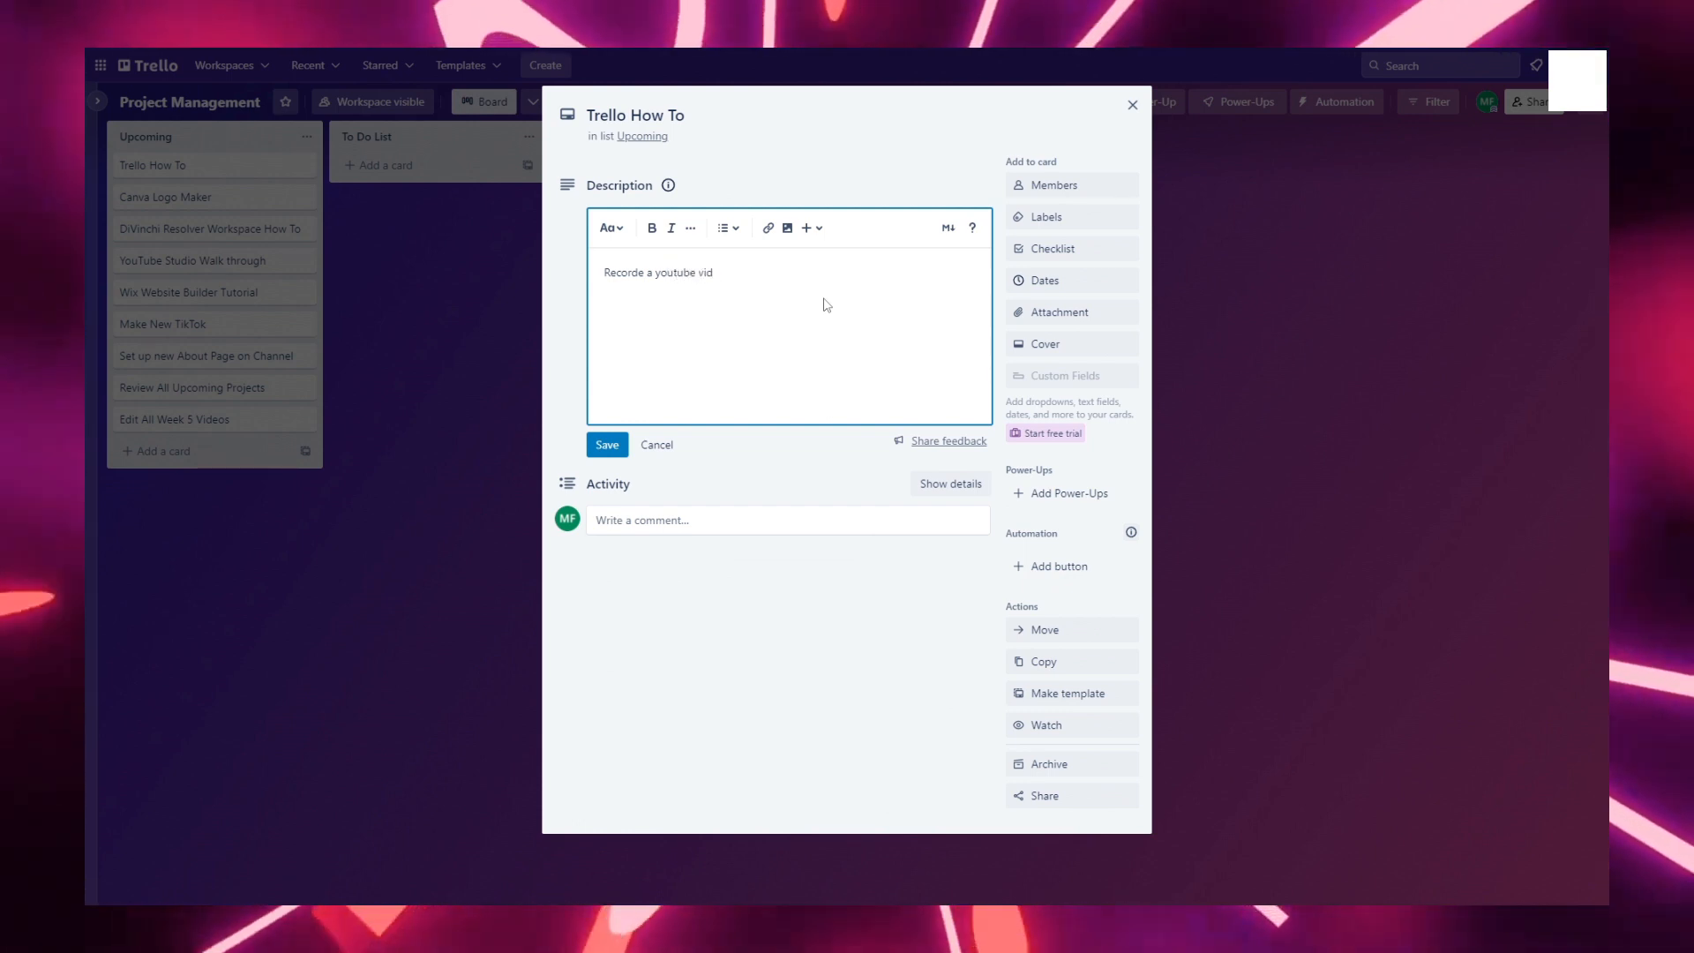
{"action": "type", "text": "eo about u"}
{"action": "type", "text": "sing/"}
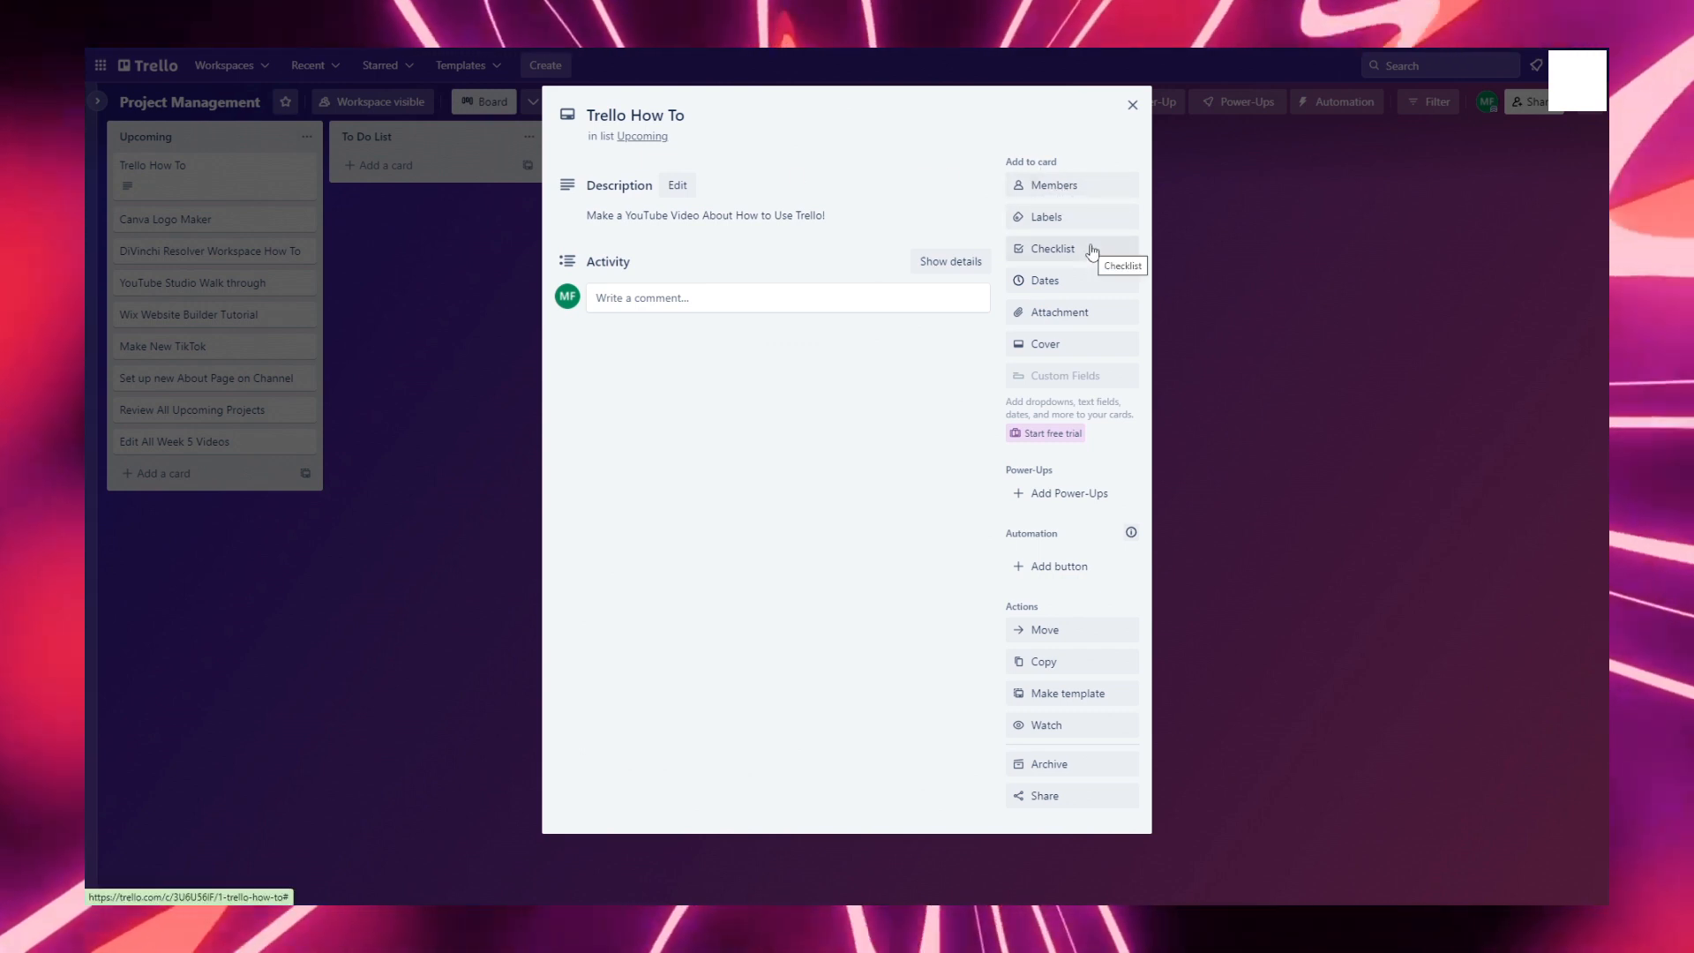
Add a checklist to the Trello How To card with the items "Plan The Video", "Film the video" and "Edit"
{"action": "left_click", "coordinate": [1092, 252]}
{"action": "left_click", "coordinate": [1058, 376]}
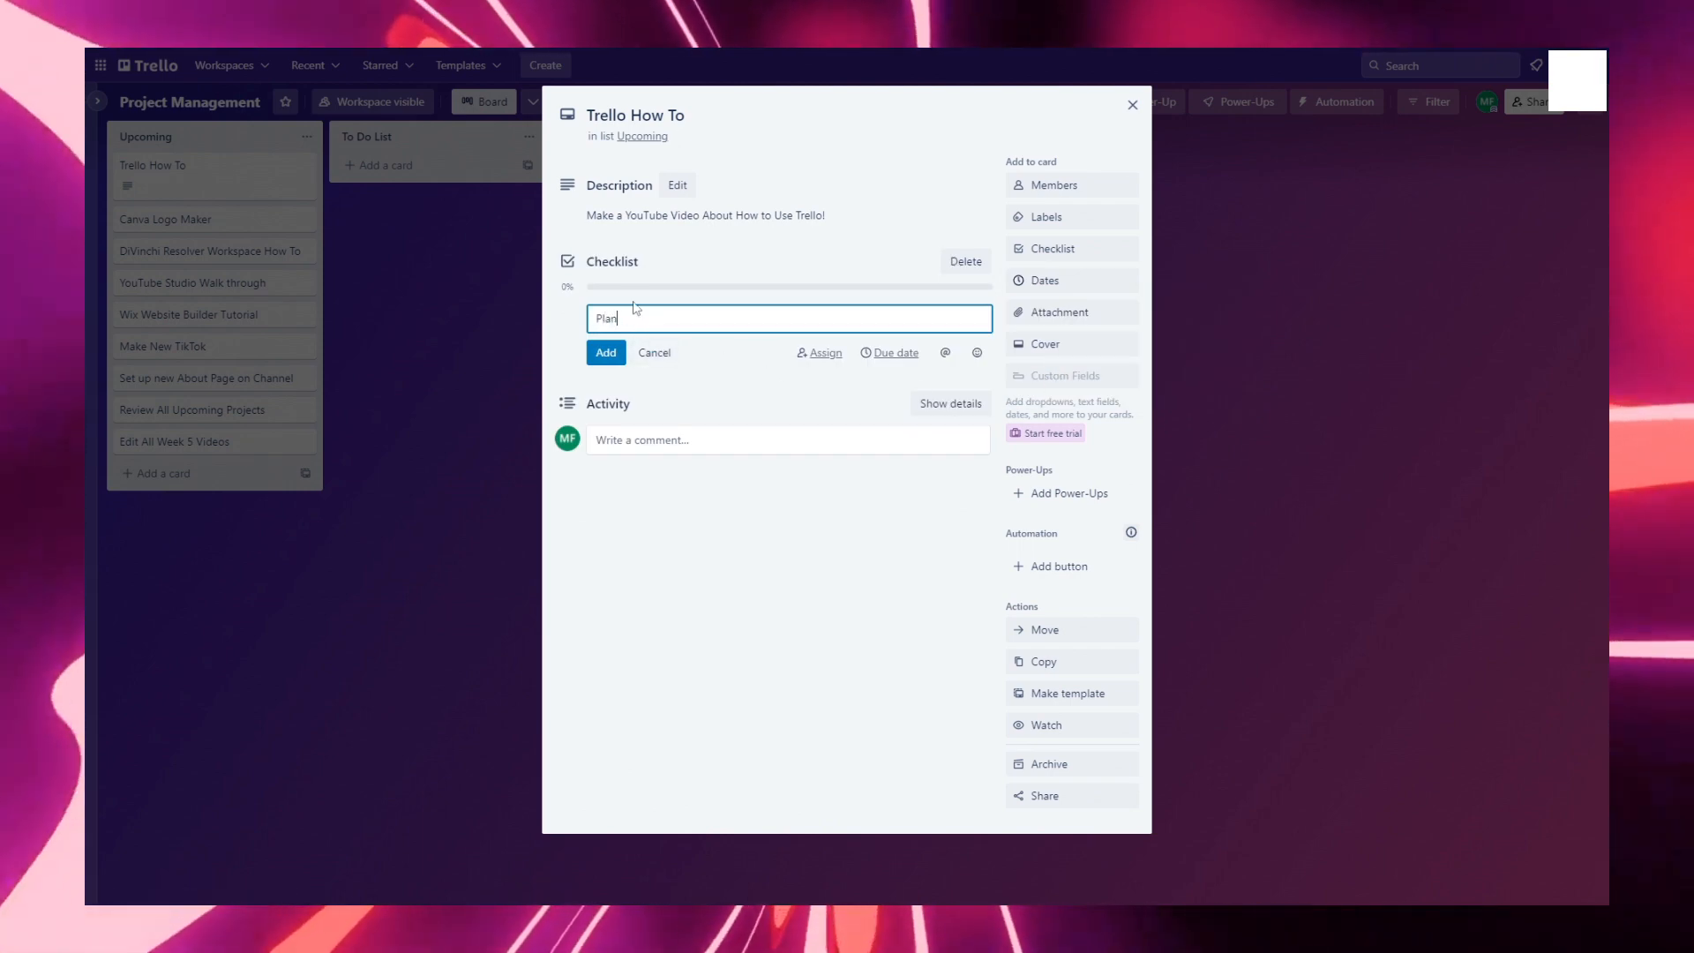
{"action": "type", "text": "Plan The Video"}
{"action": "key", "text": "Return"}
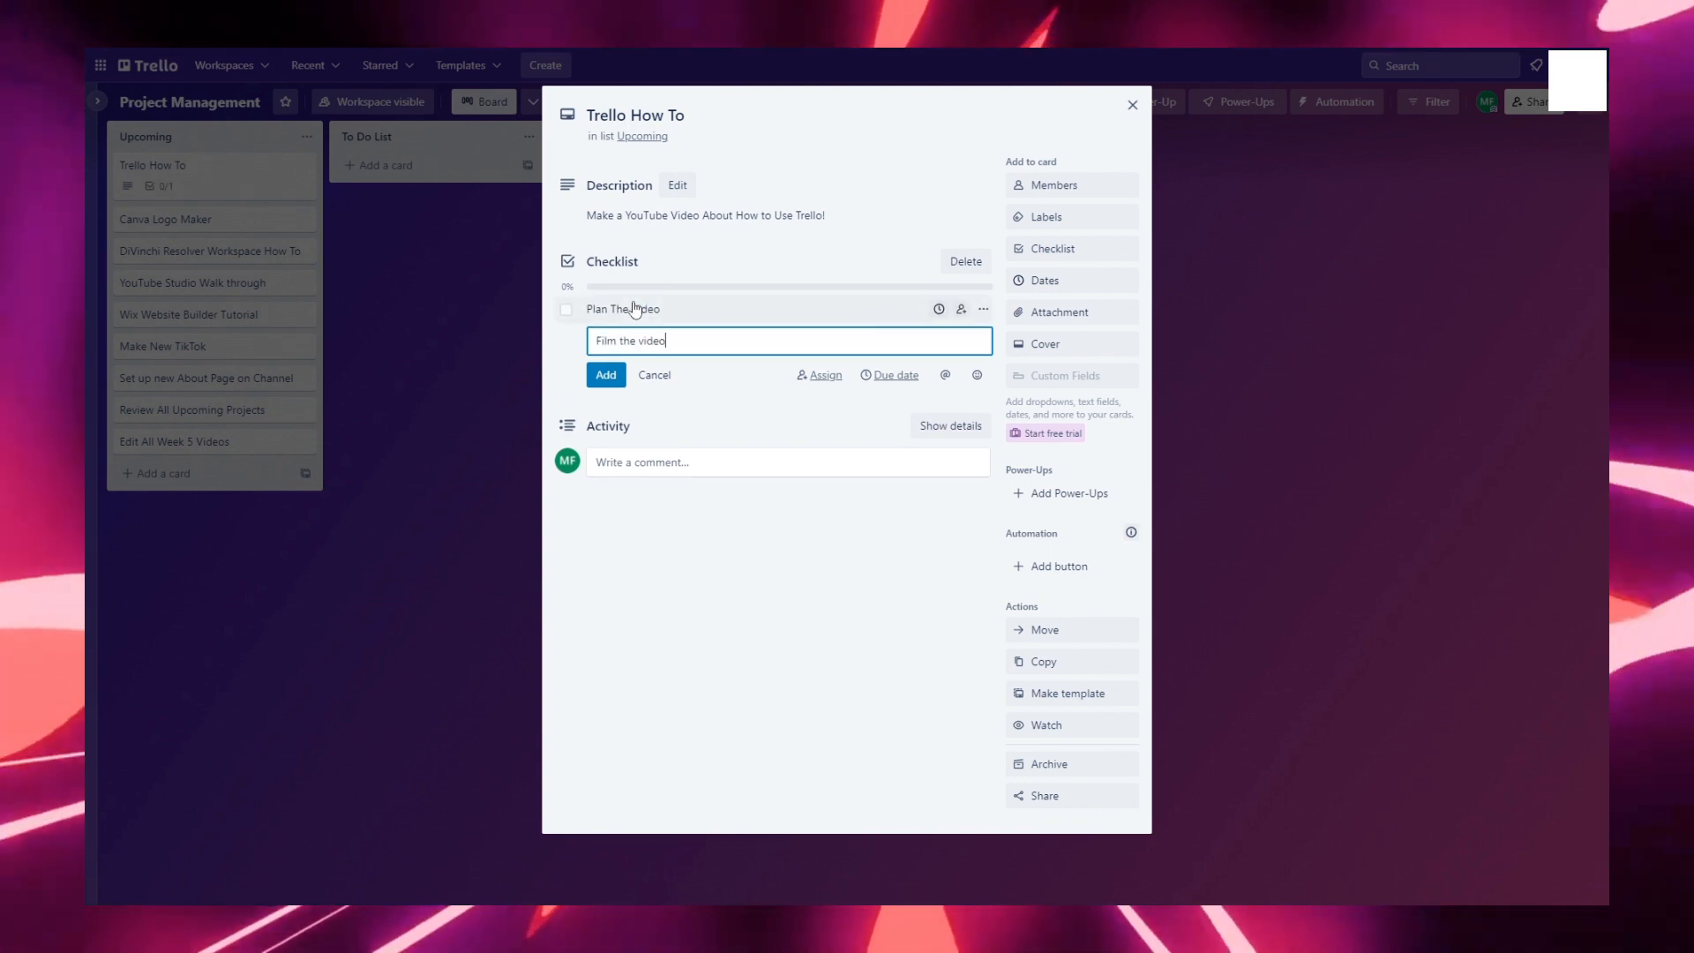
{"action": "type", "text": "Film the video"}
{"action": "key", "text": "Return"}
{"action": "type", "text": "Edit"}
{"action": "key", "text": "Return"}
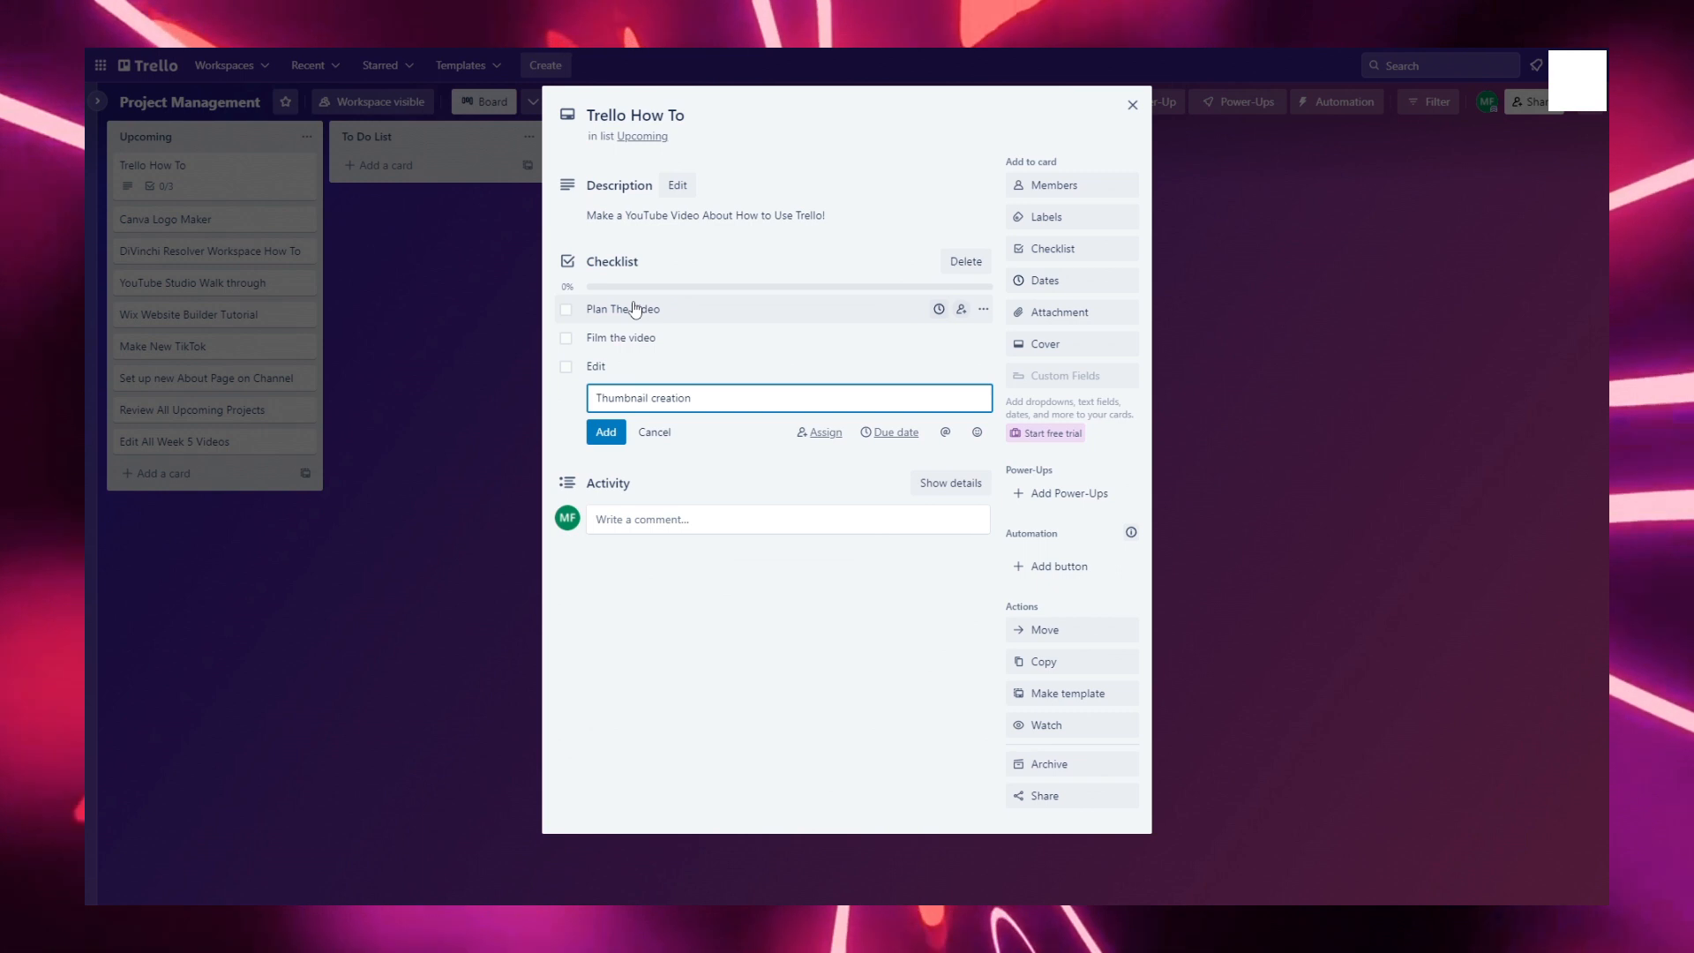
Add the items "Thumbnail creation", "Review" and "Post!" to the card's checklist
{"action": "key", "text": "Return"}
{"action": "type", "text": "Review"}
{"action": "key", "text": "Return"}
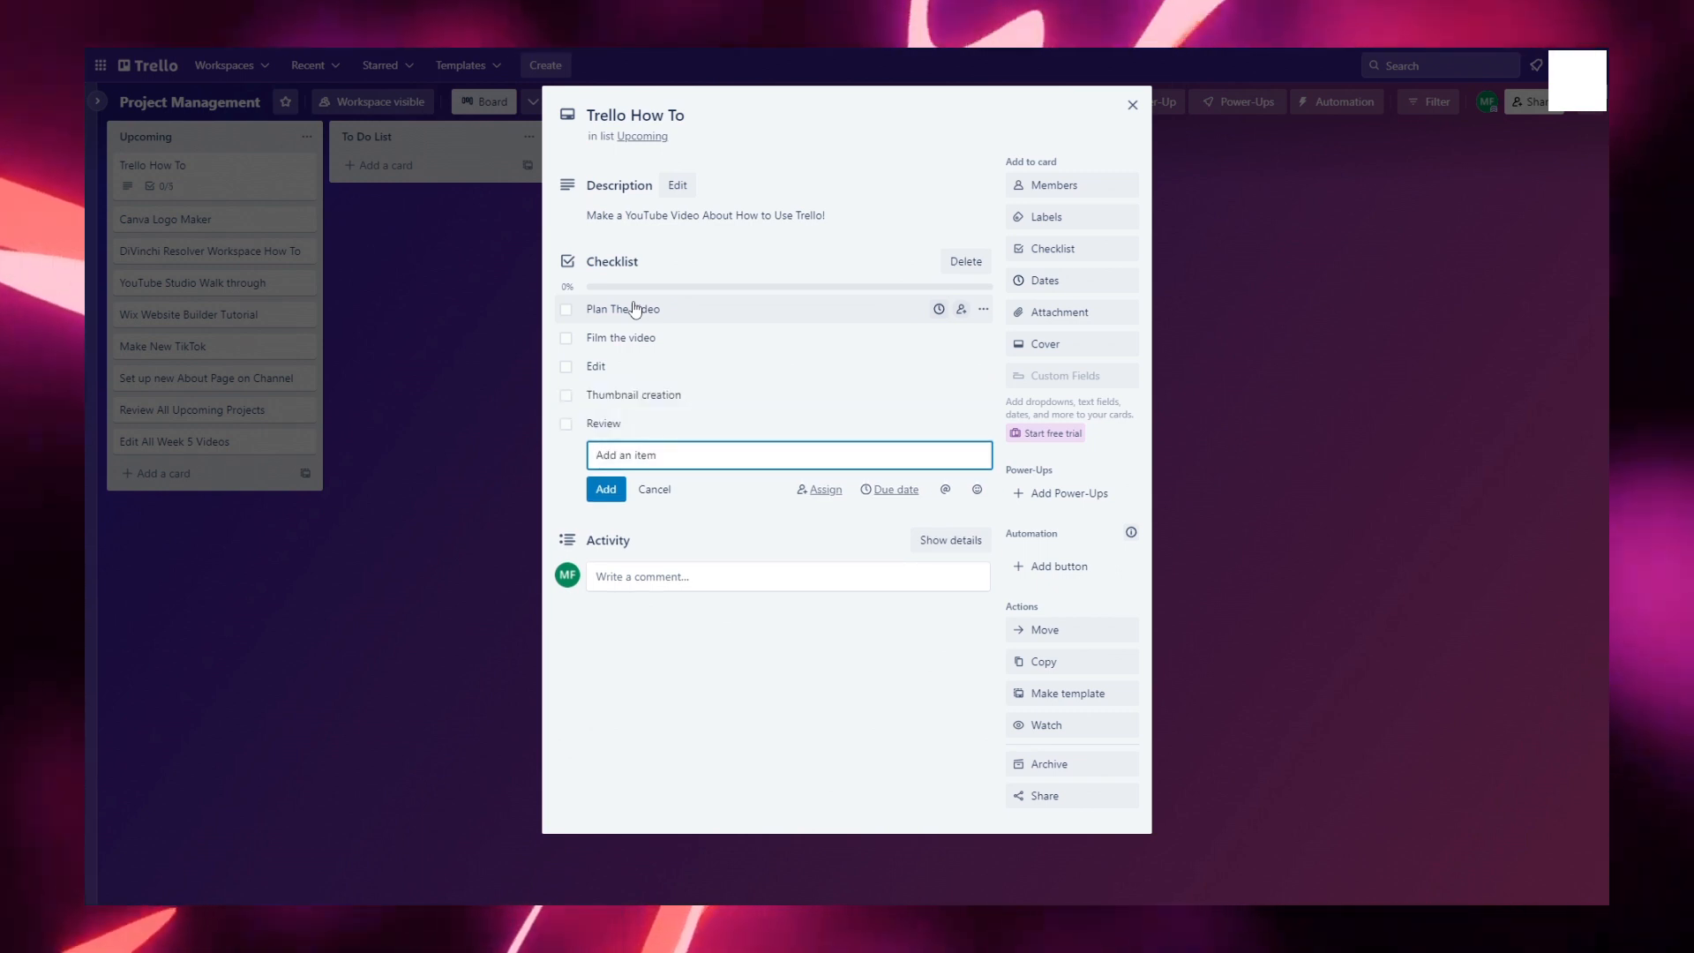
{"action": "type", "text": "Post!"}
{"action": "key", "text": "Return"}
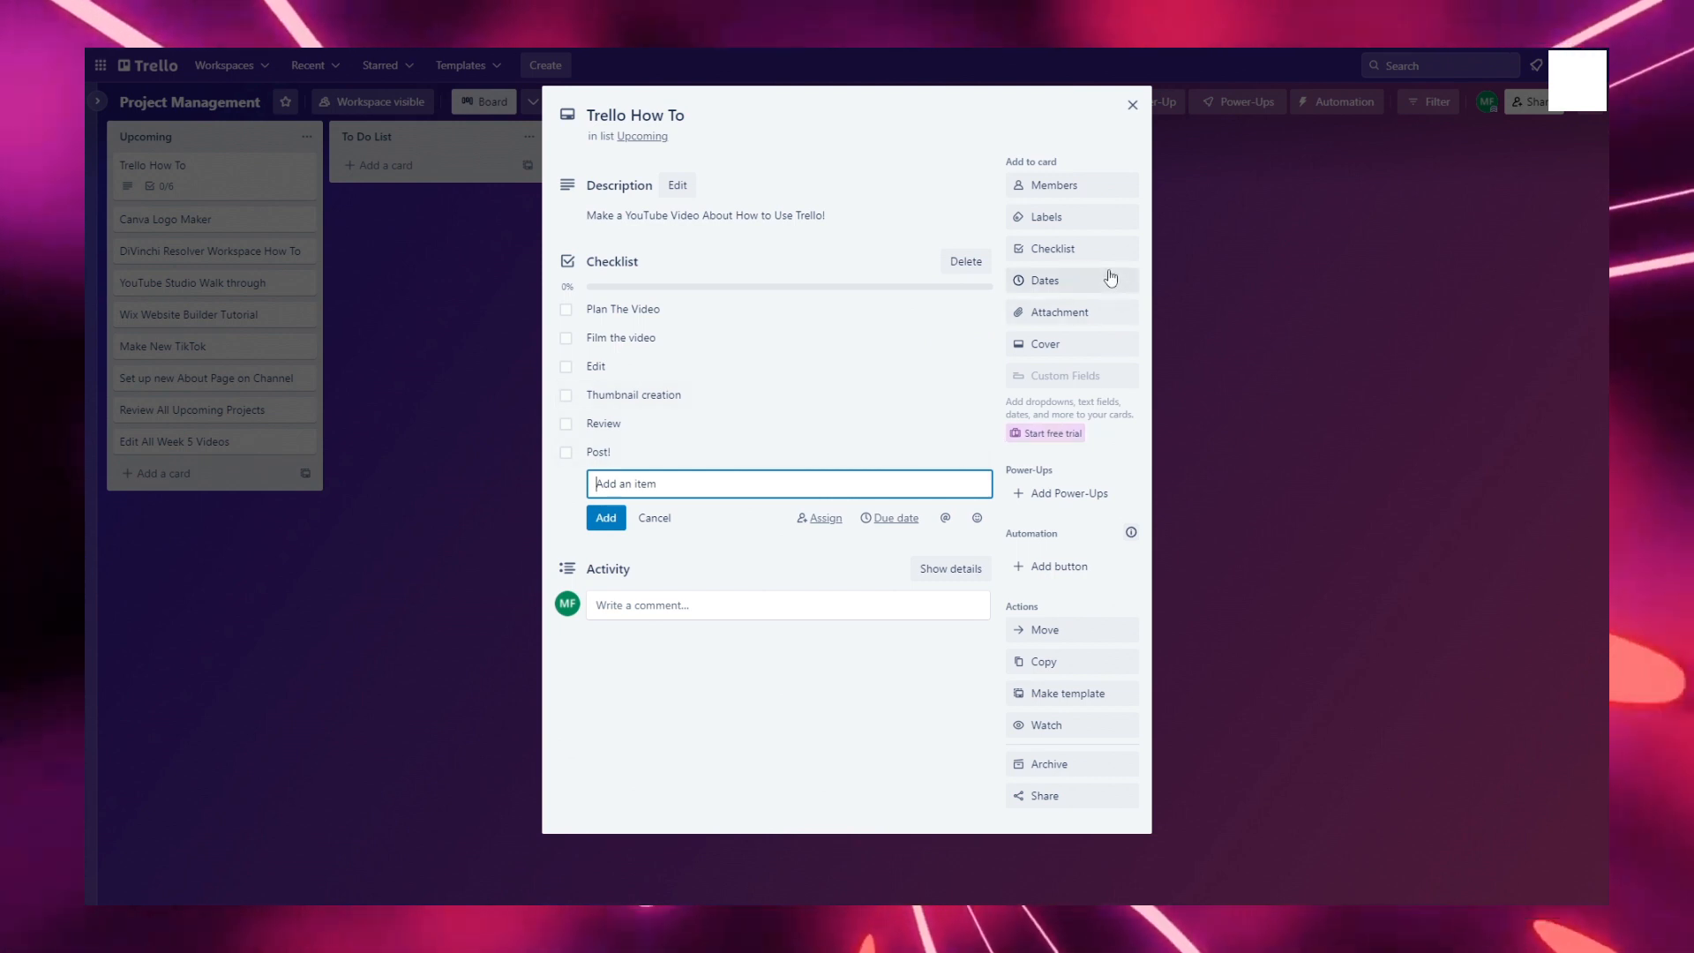
Rename the yellow Copy Request label to "YT Video", leaving it unassigned from the Trello How To card
{"action": "left_click", "coordinate": [1084, 228]}
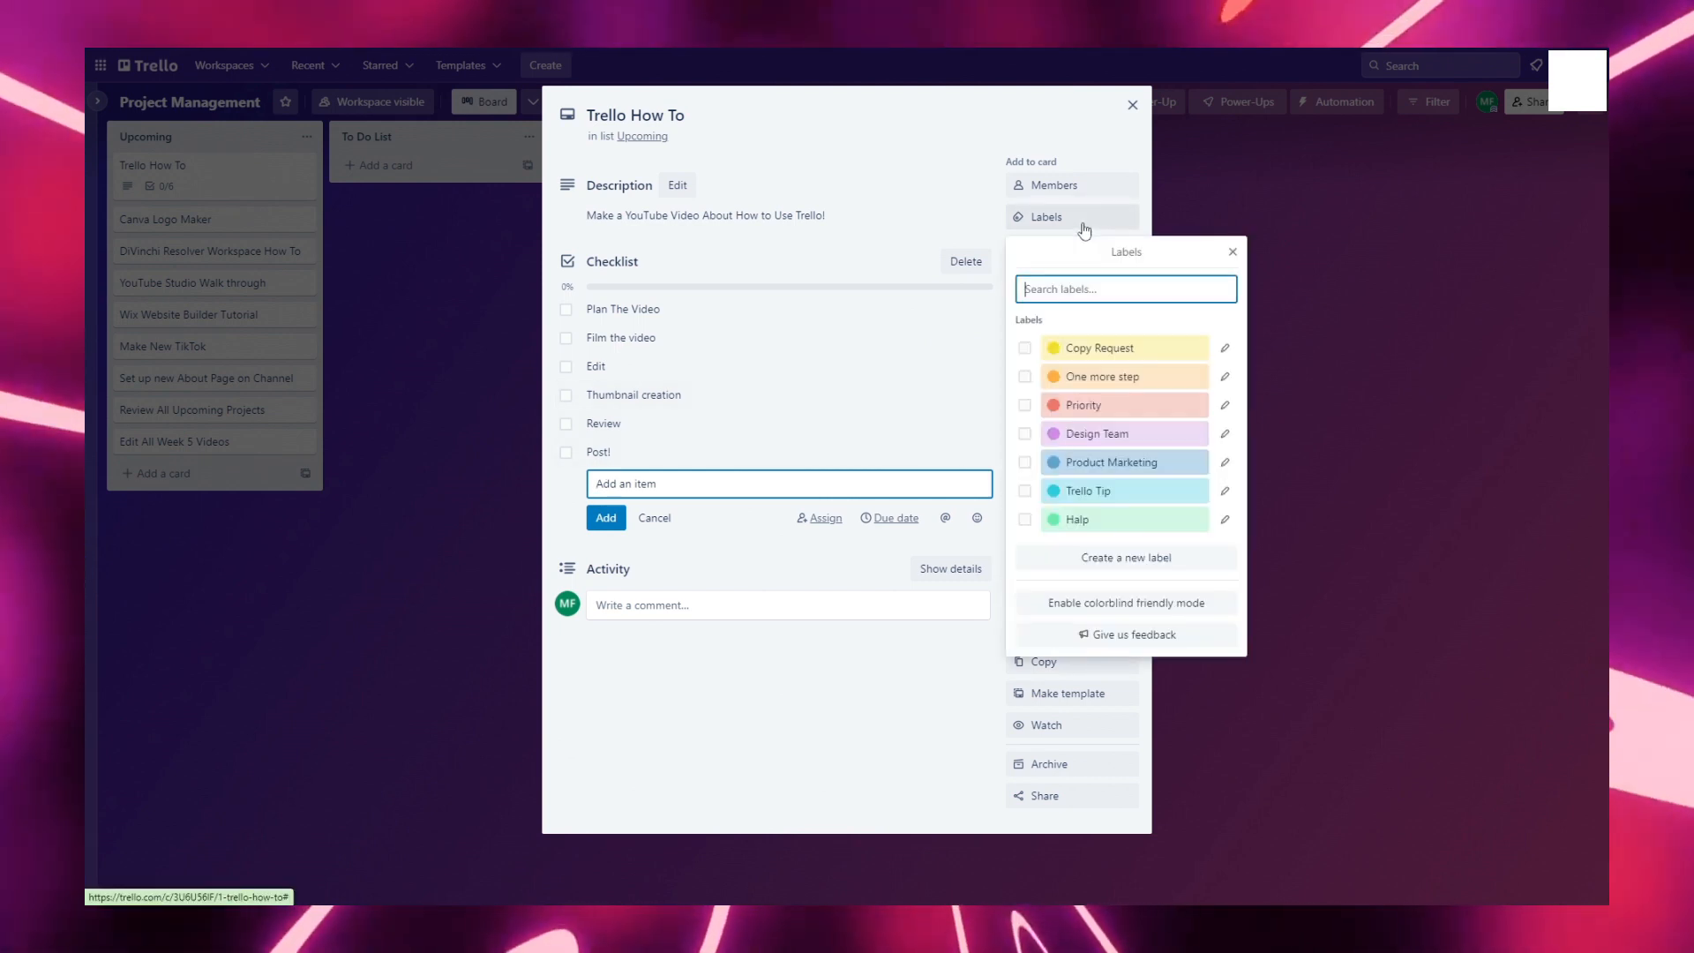
{"action": "left_click", "coordinate": [1091, 349]}
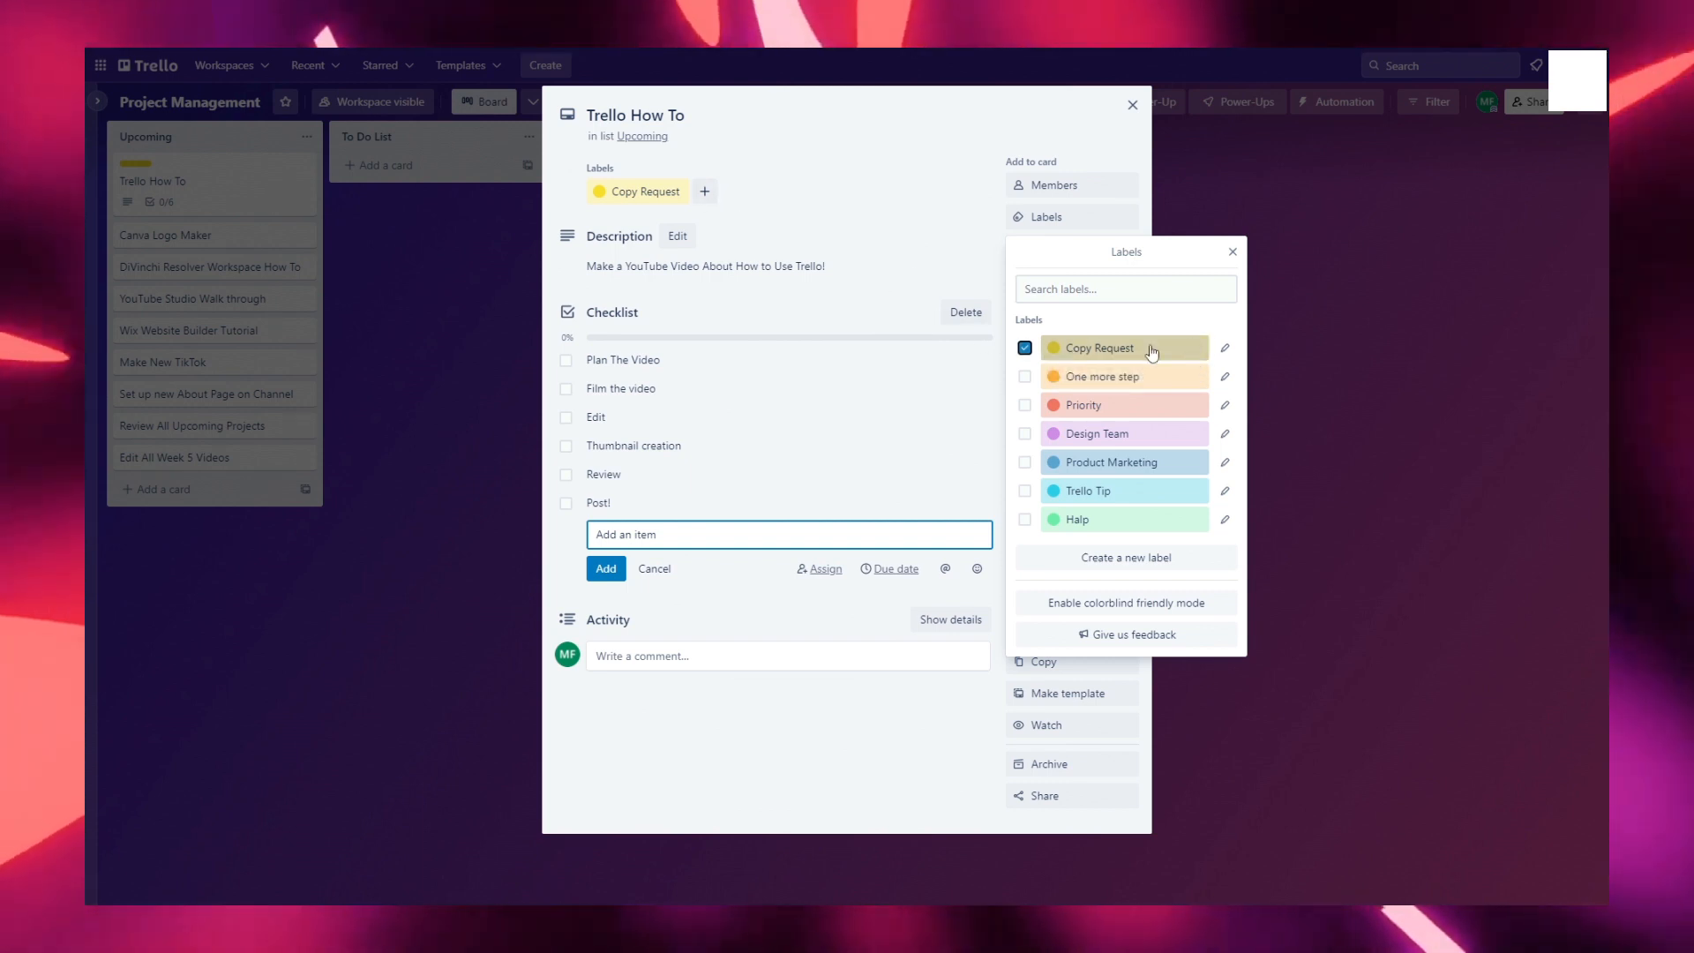
{"action": "left_click", "coordinate": [1225, 348]}
{"action": "triple_click", "coordinate": [1157, 390]}
{"action": "type", "text": "YT Video"}
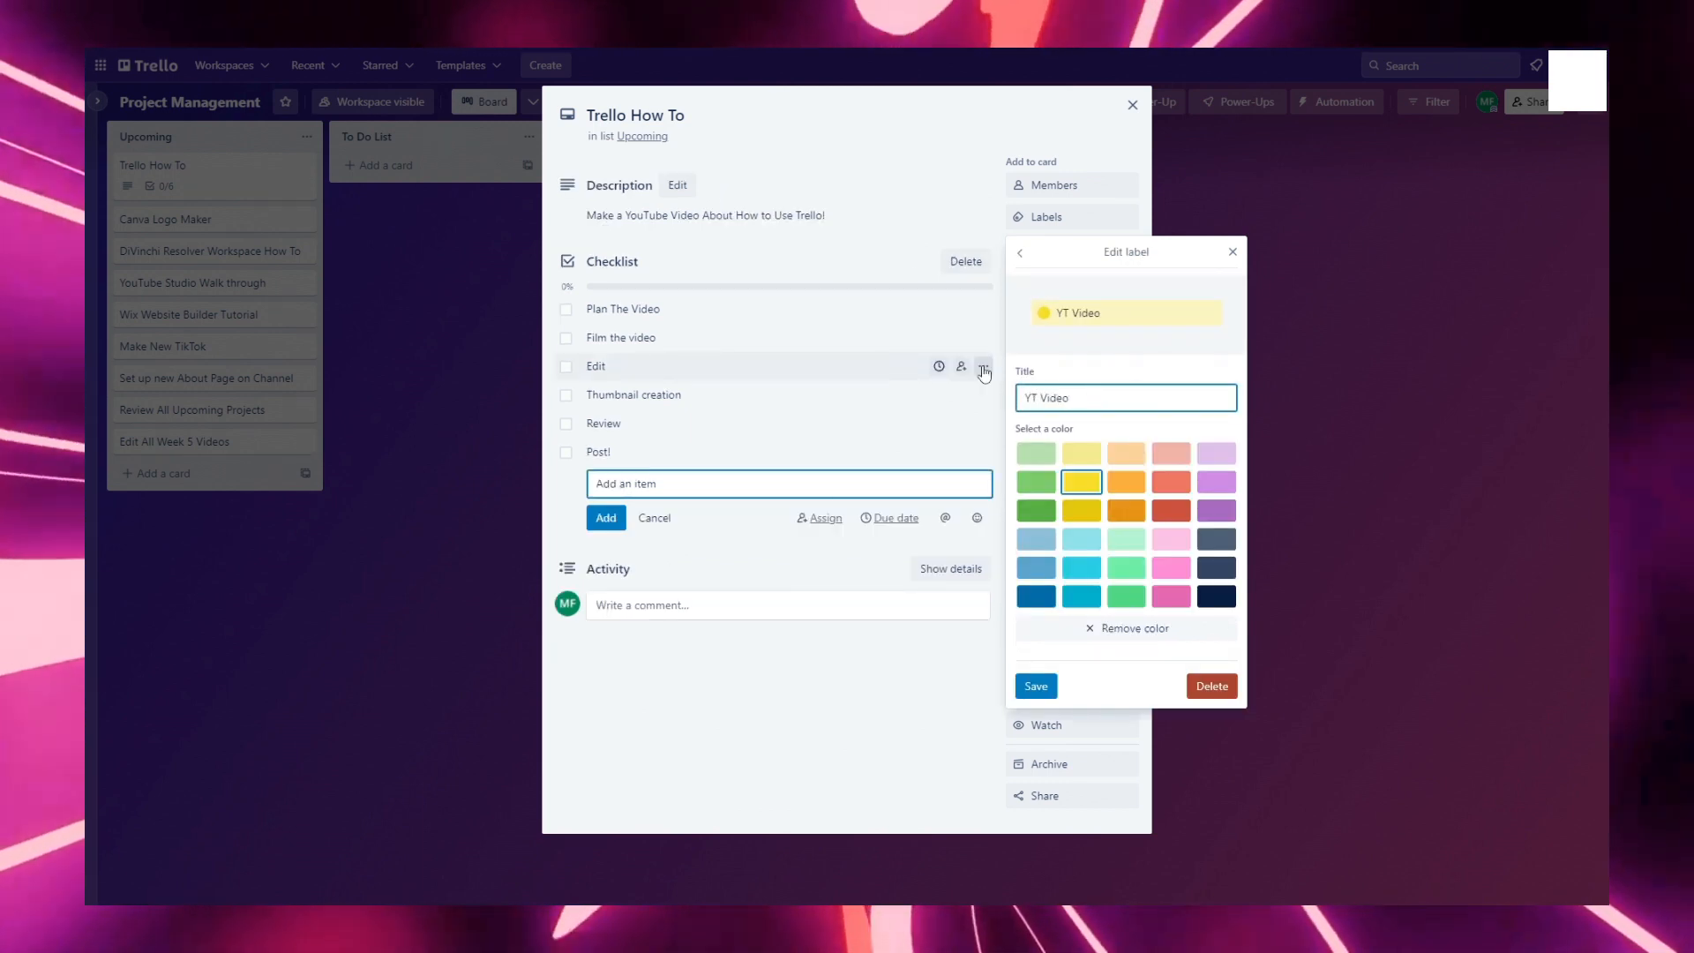
{"action": "key", "text": "Return"}
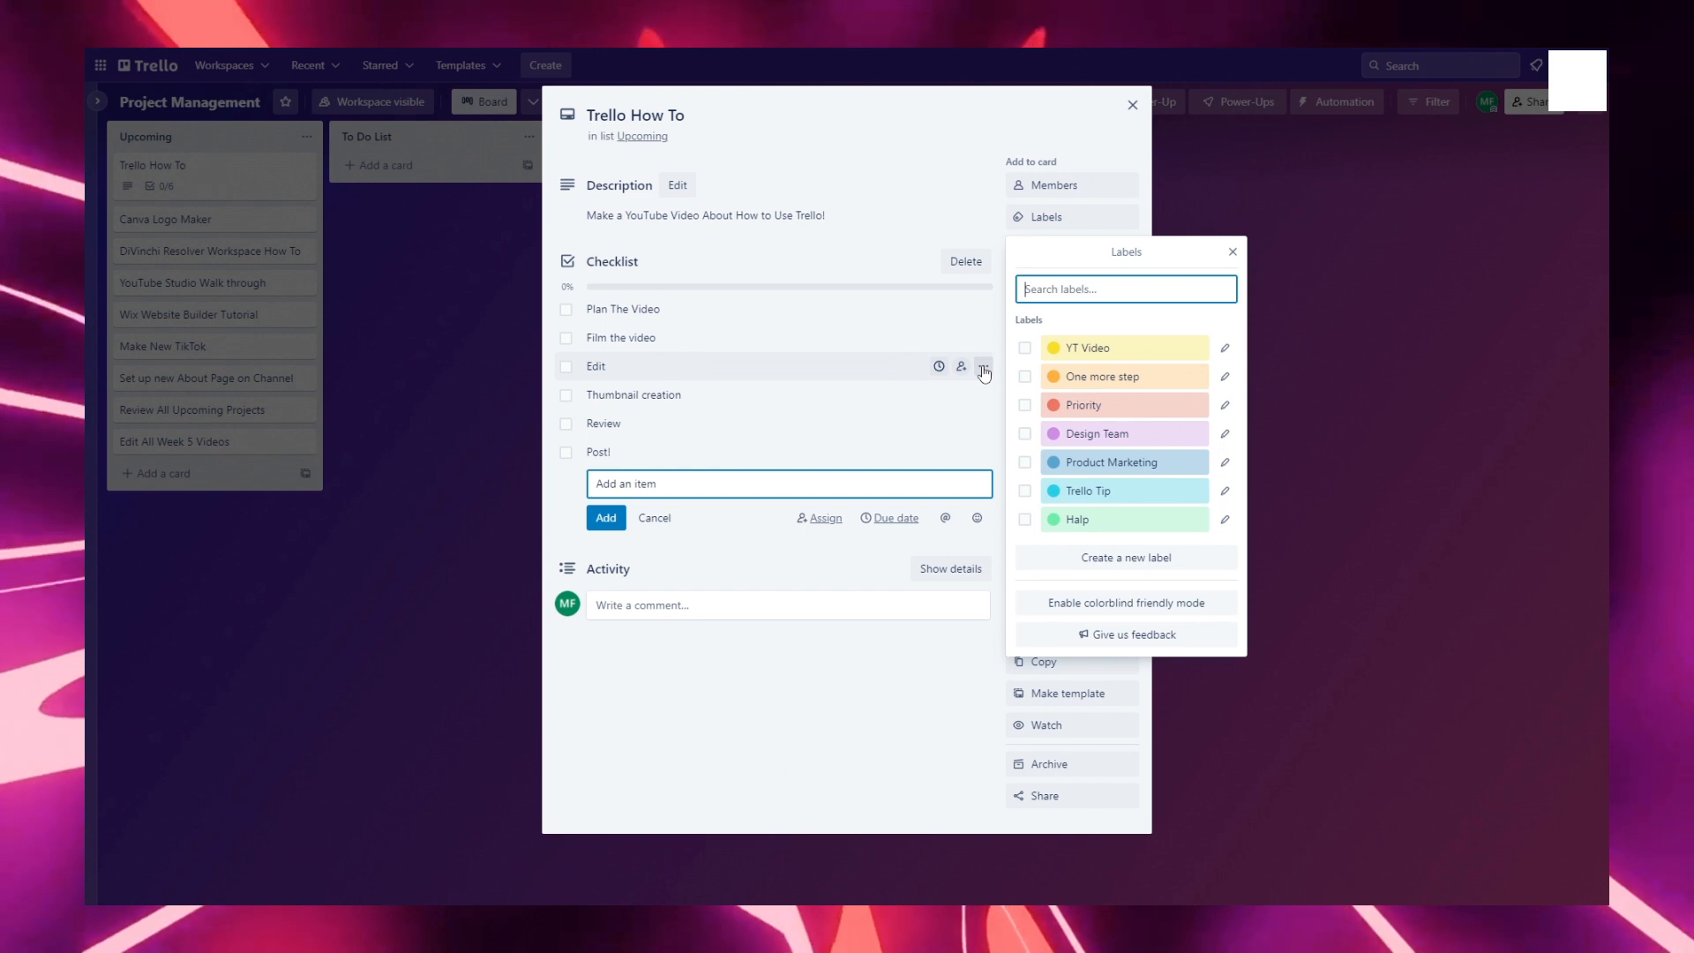
Rename the orange One more step label to "Management" and the red Priority label to "Content Creator"
{"action": "left_click", "coordinate": [1224, 376]}
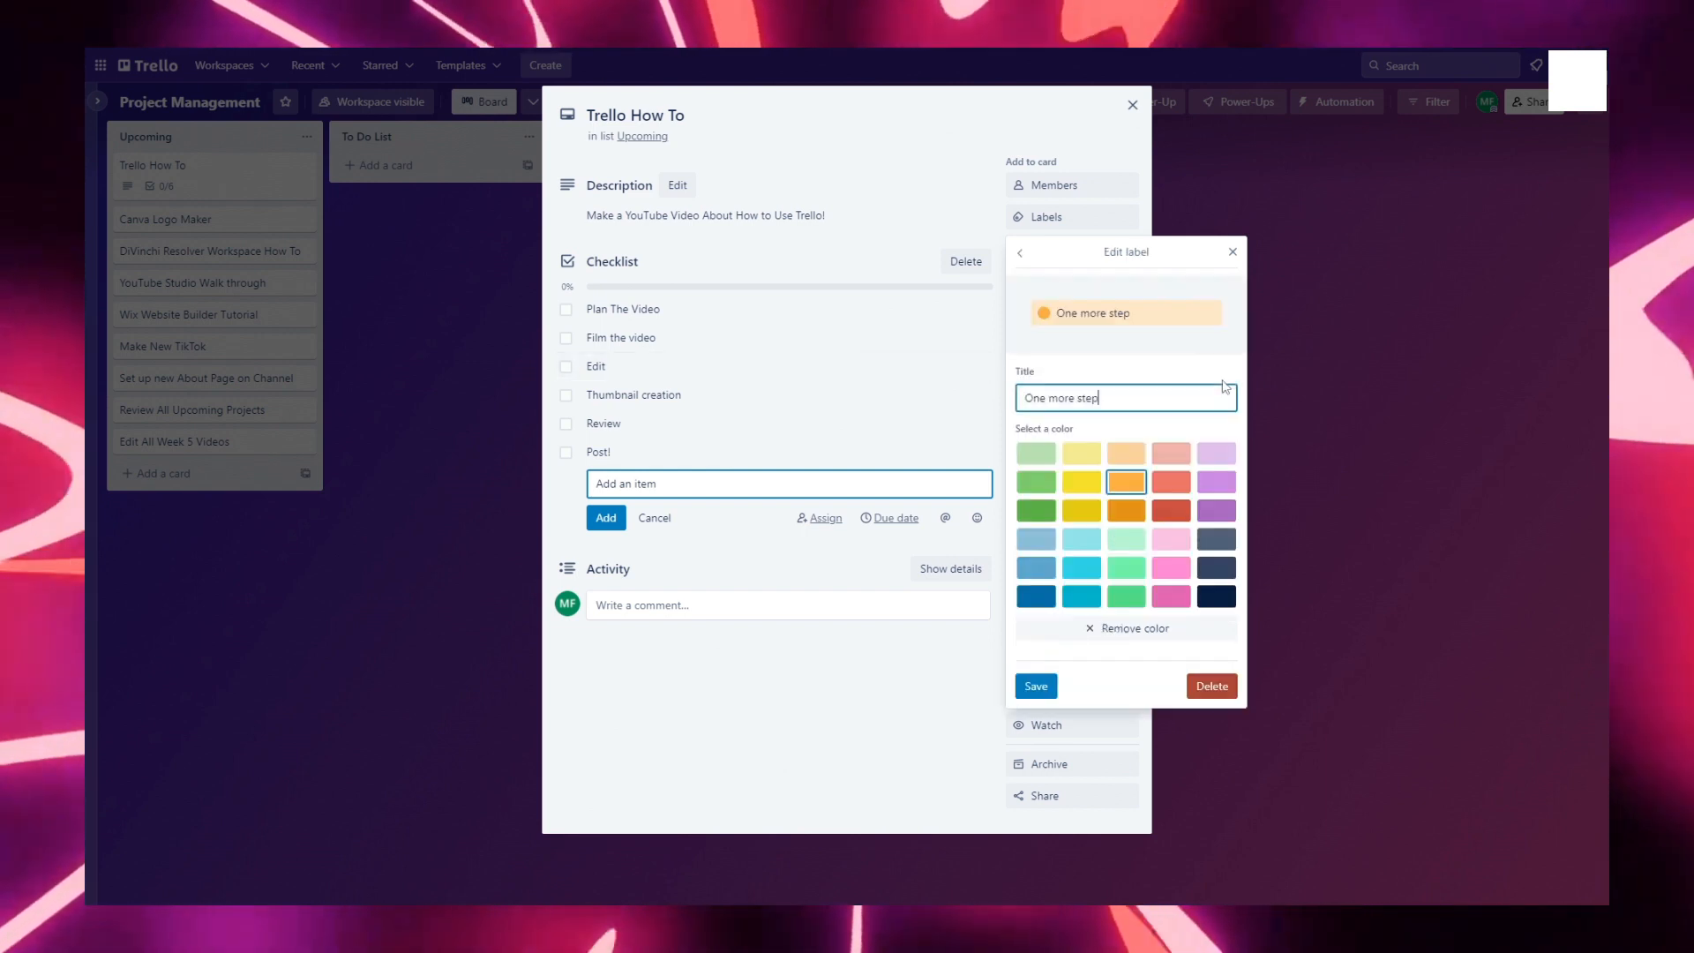
{"action": "triple_click", "coordinate": [1144, 399]}
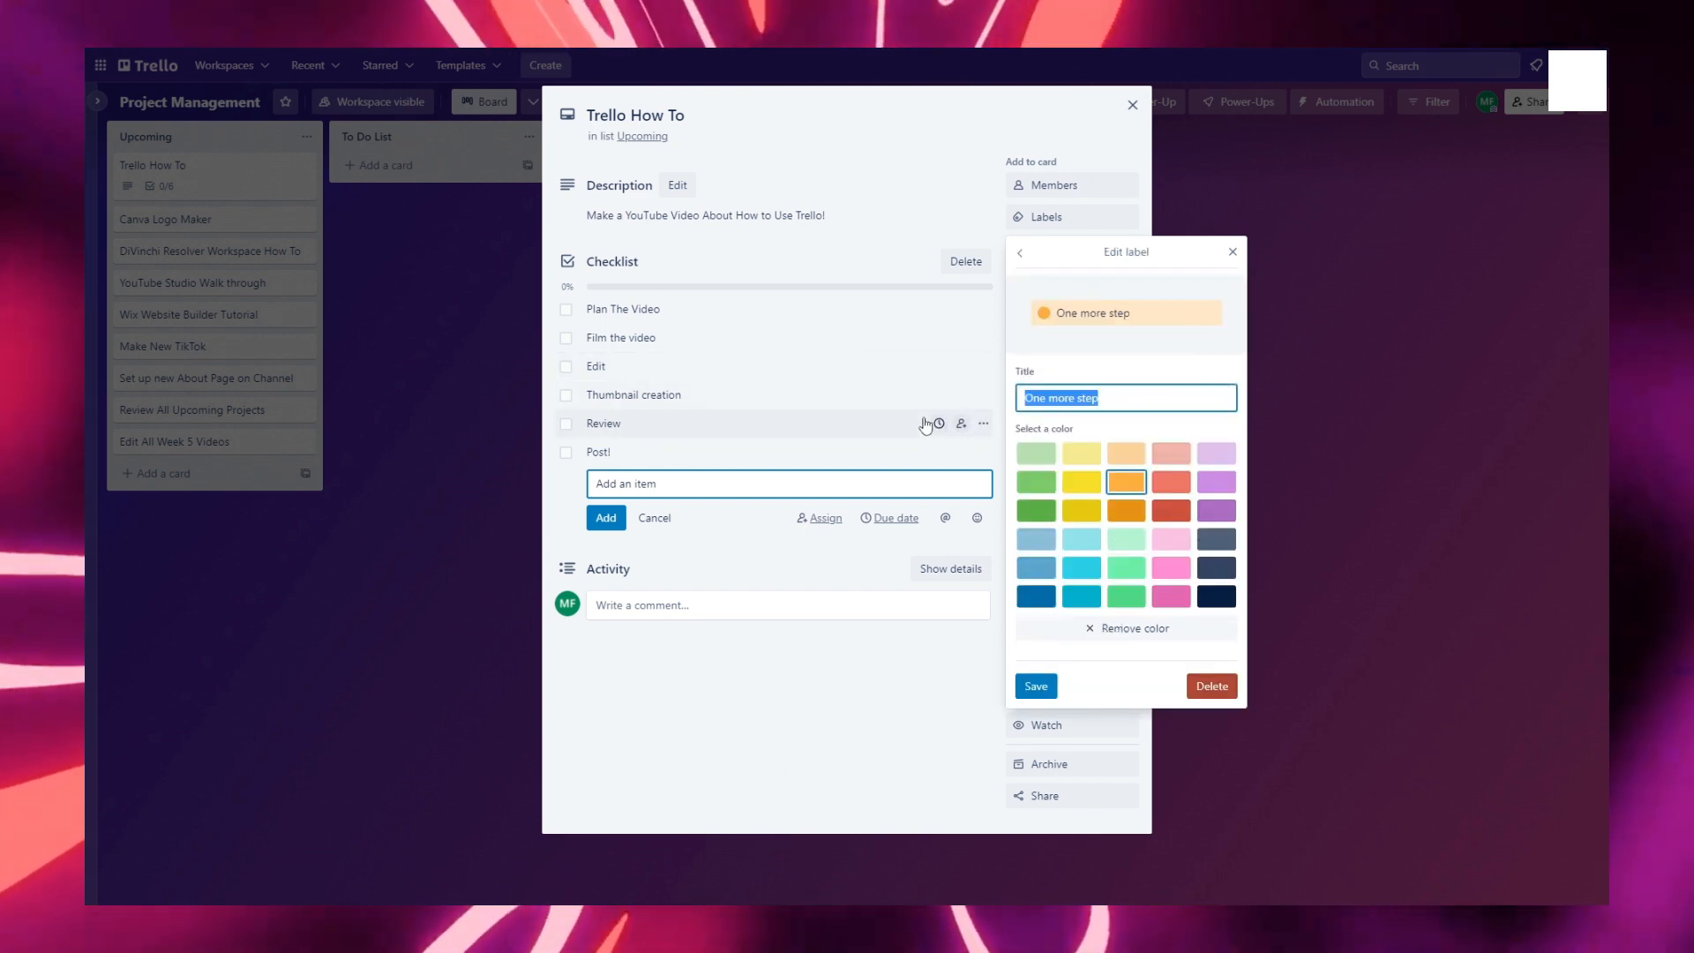
{"action": "type", "text": "M"}
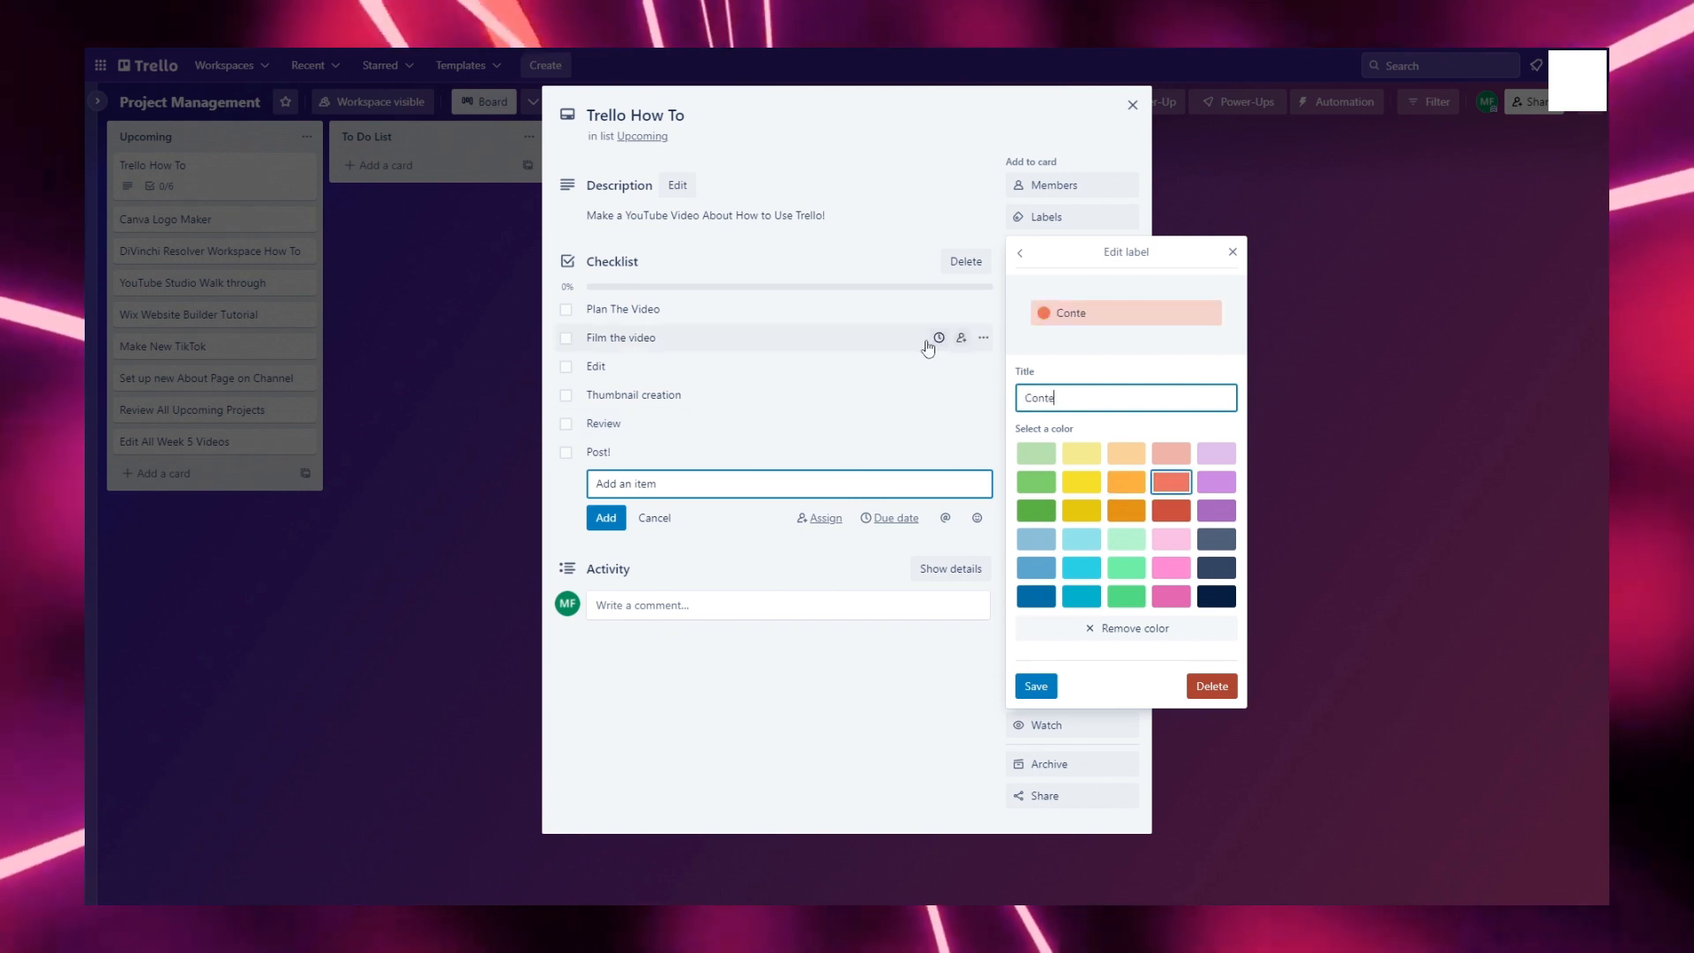
{"action": "key", "text": "Return"}
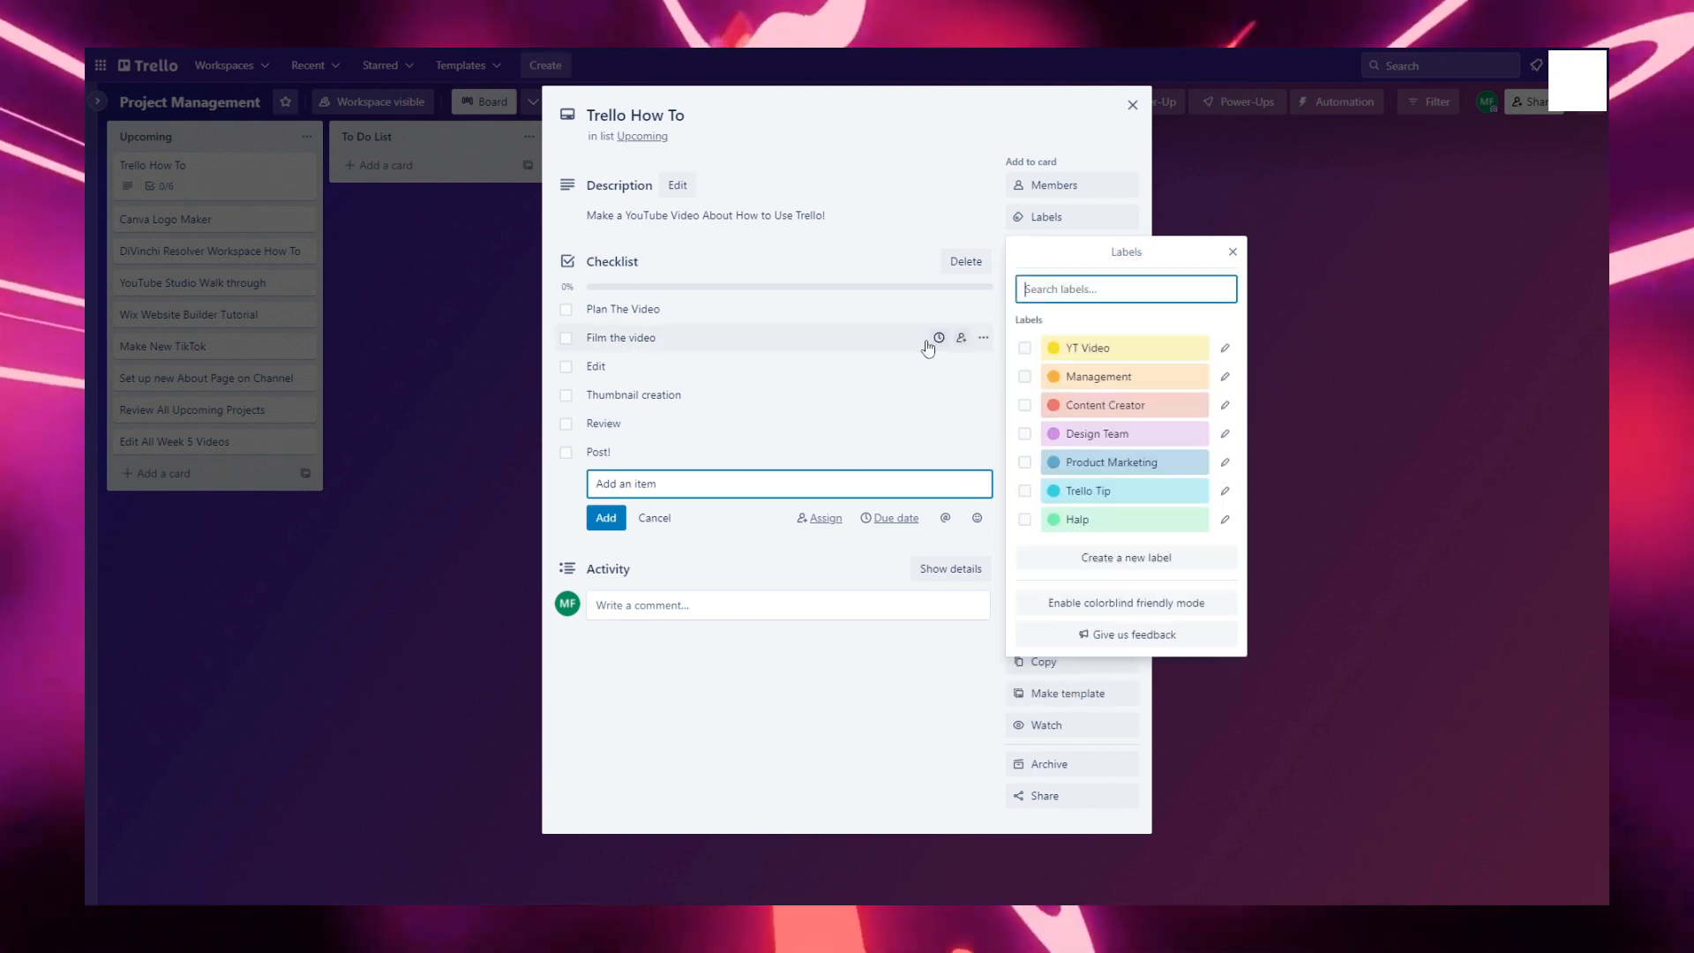
Delete the Design Team, Product Marketing, Trello Tip and Halp labels
{"action": "left_click", "coordinate": [1226, 389]}
{"action": "left_click", "coordinate": [1220, 685]}
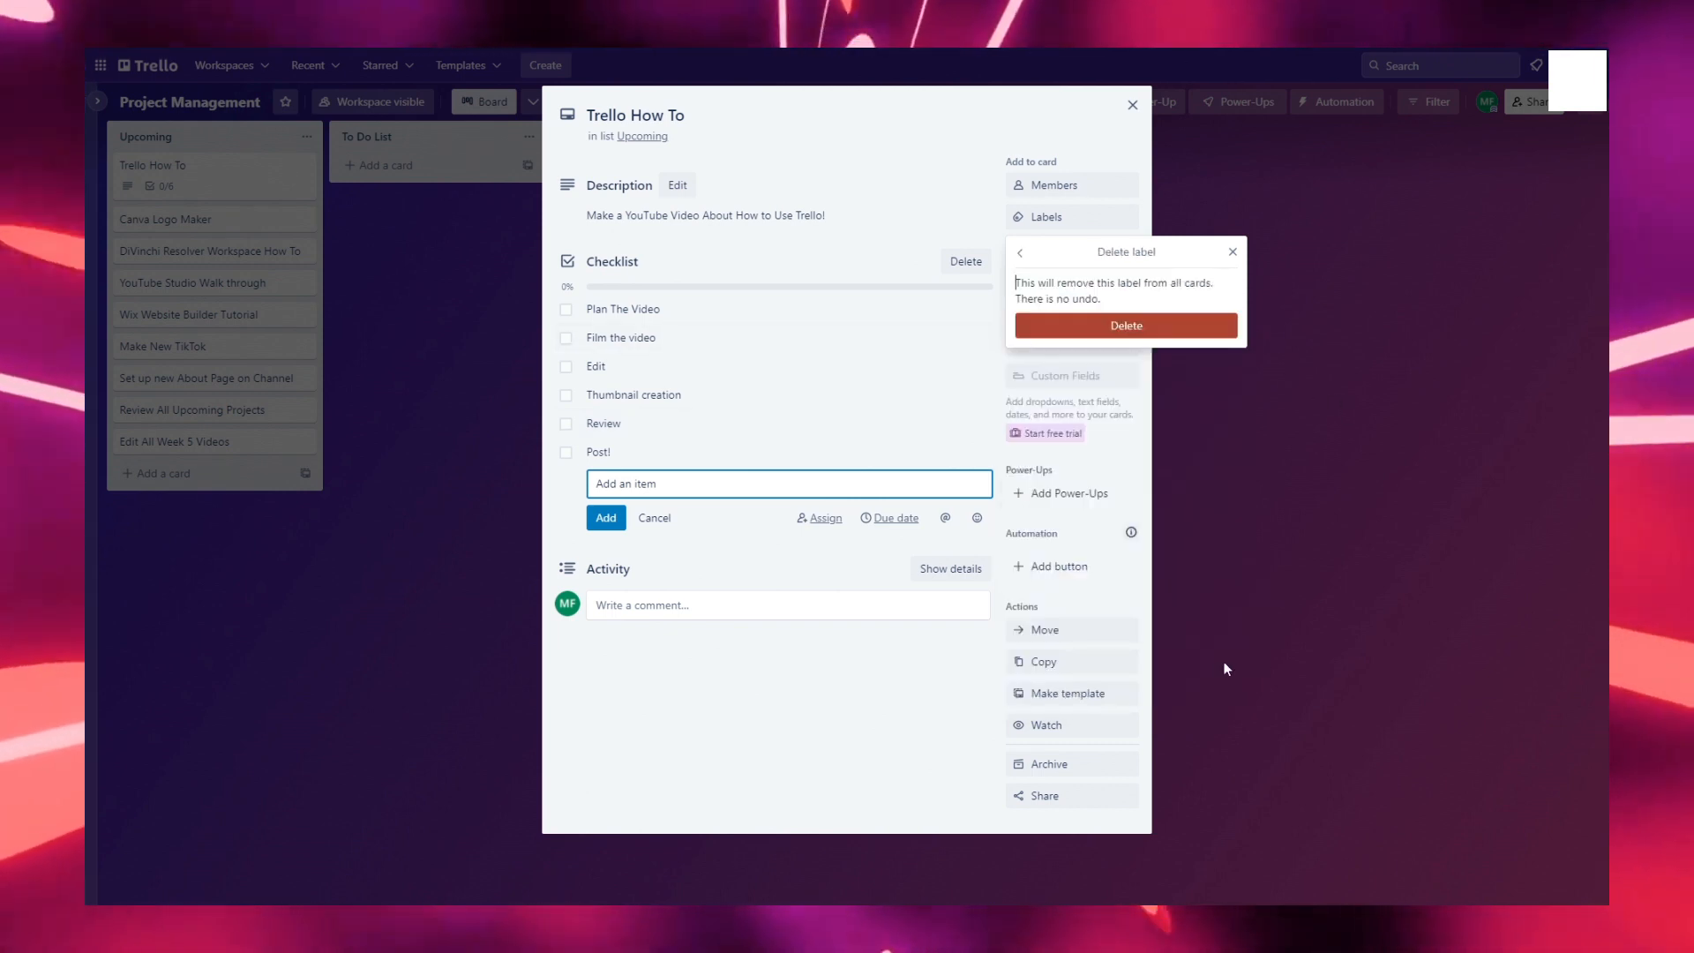
{"action": "left_click", "coordinate": [1163, 323]}
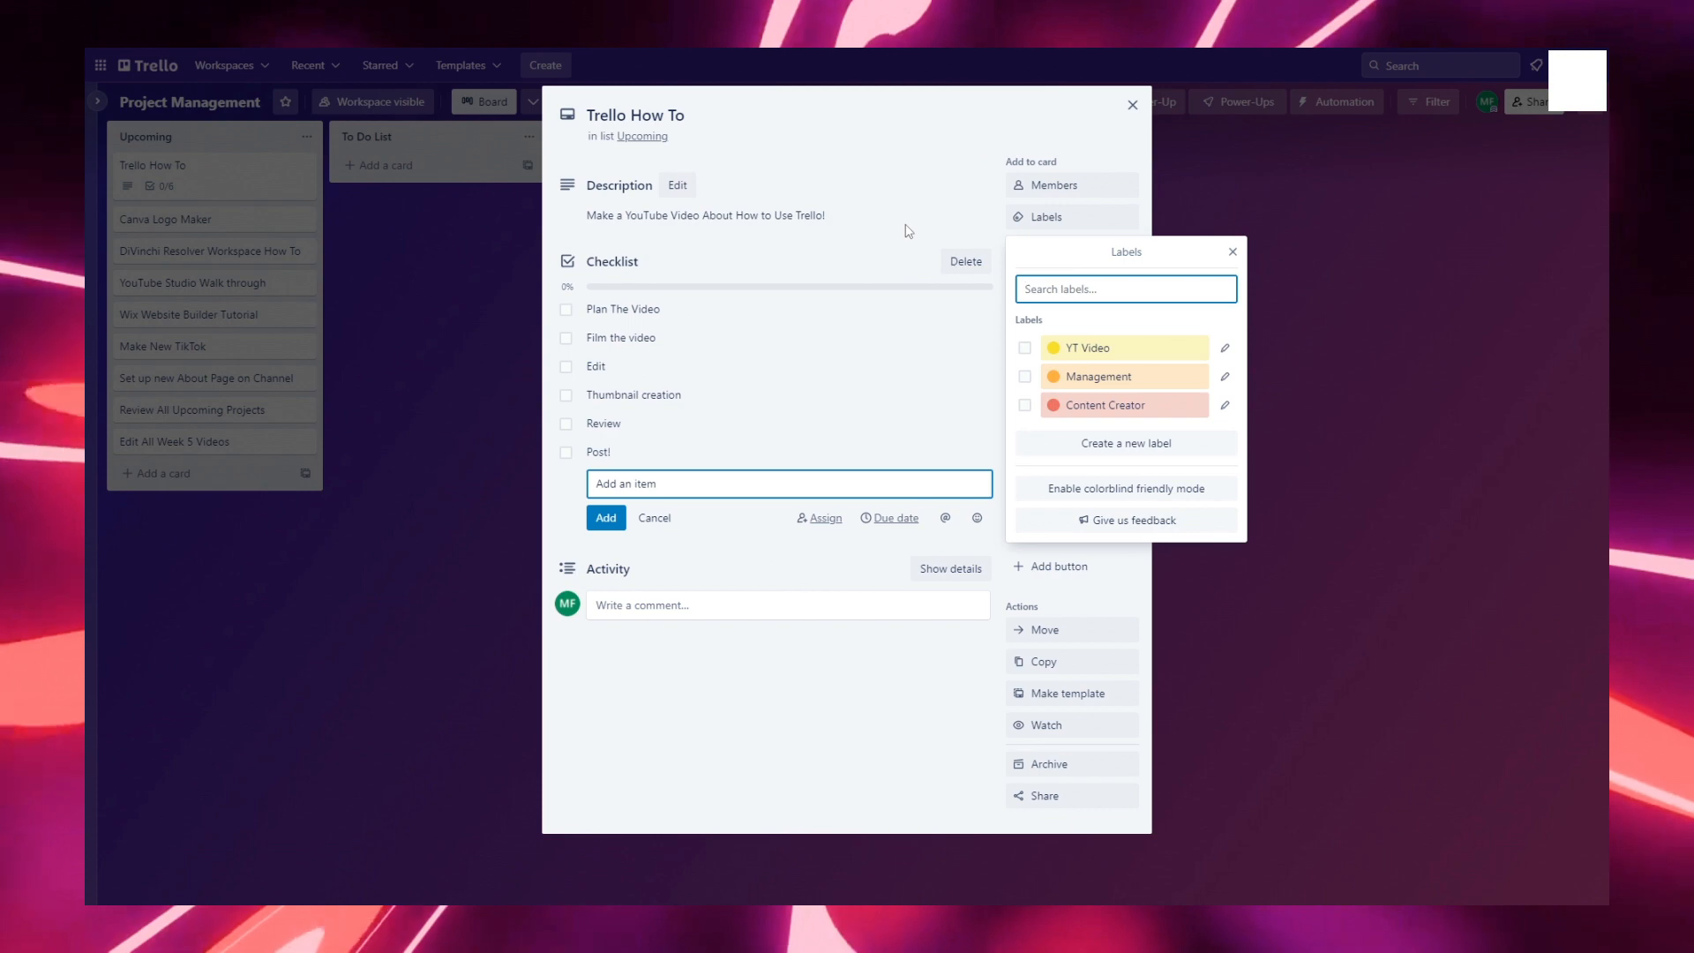
Assign the YT Video label to the Trello How To card and close the card
{"action": "left_click", "coordinate": [1159, 348]}
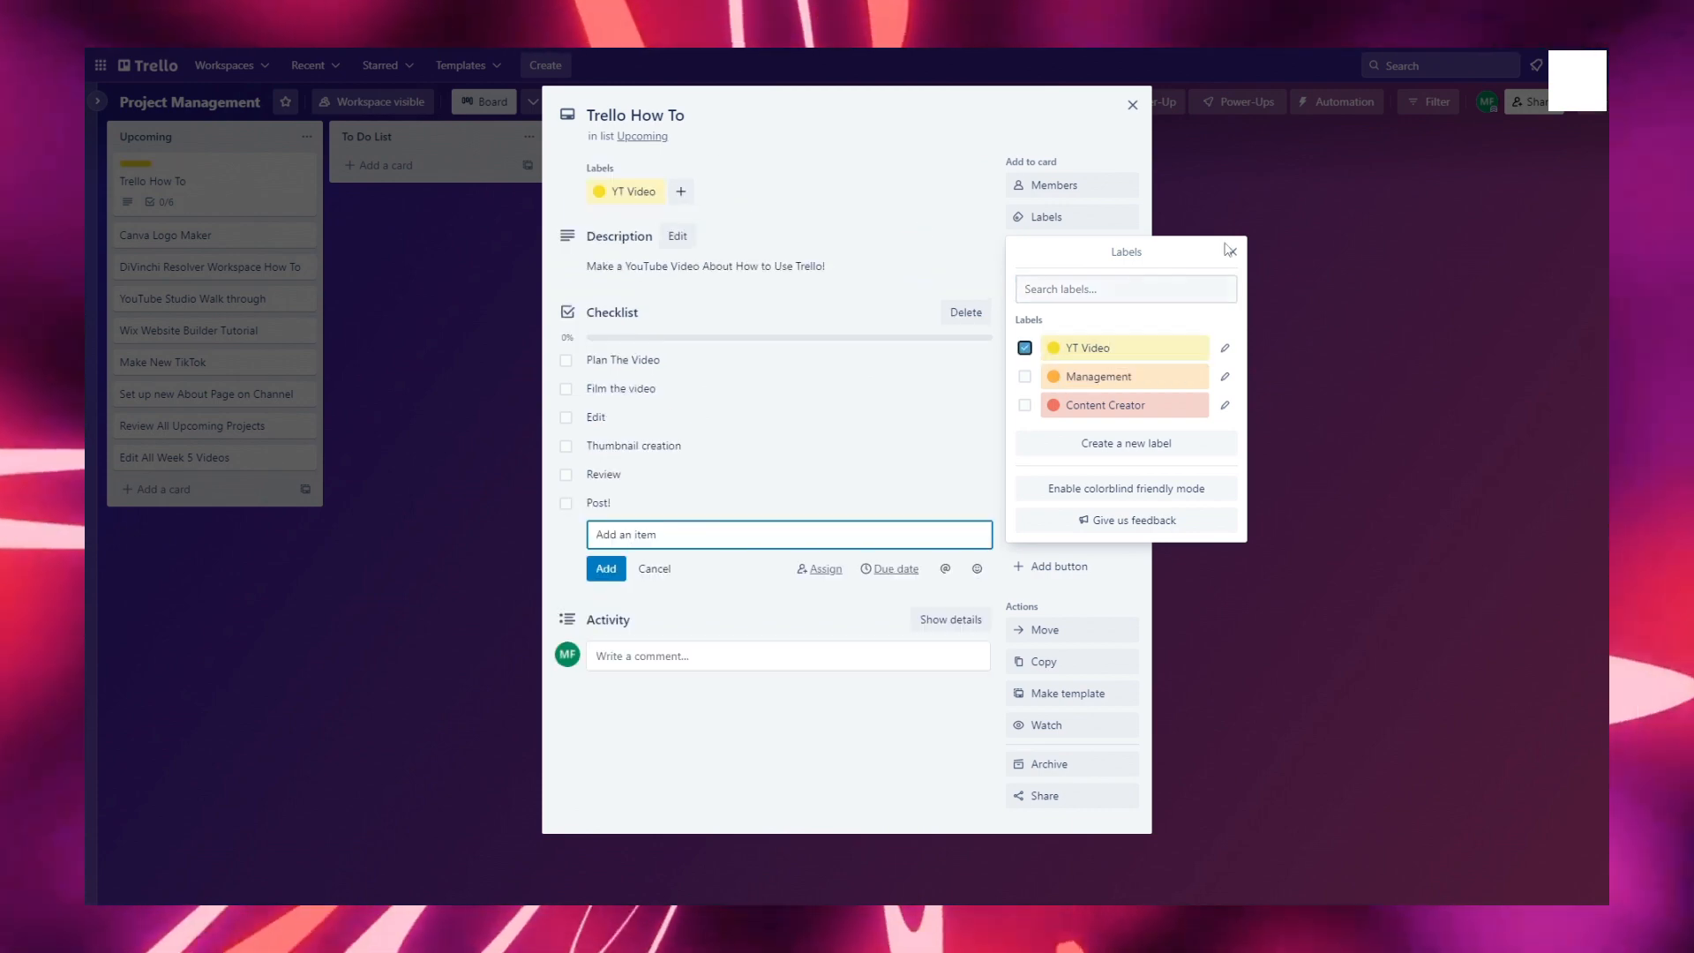
{"action": "left_click", "coordinate": [1247, 200]}
{"action": "left_click", "coordinate": [1247, 199]}
Assign the YT Video label to the Canva Logo Maker card and close the card
{"action": "left_click", "coordinate": [251, 250]}
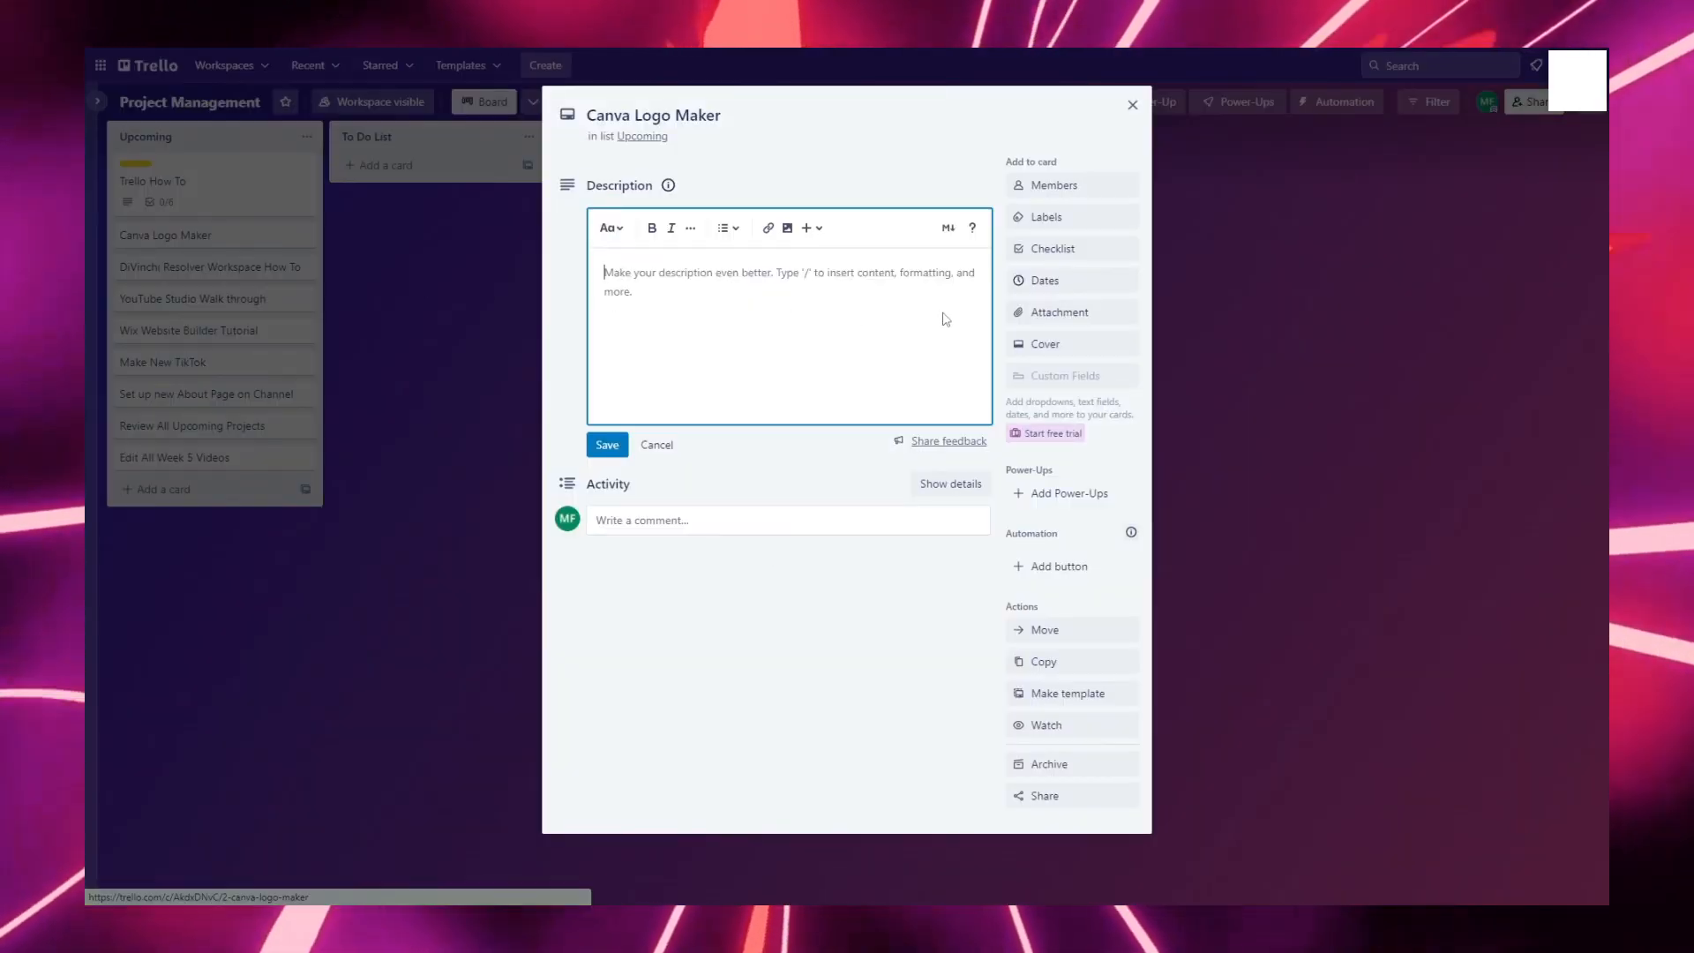
{"action": "left_click", "coordinate": [1045, 216]}
{"action": "left_click", "coordinate": [1085, 347]}
{"action": "left_click", "coordinate": [1188, 184]}
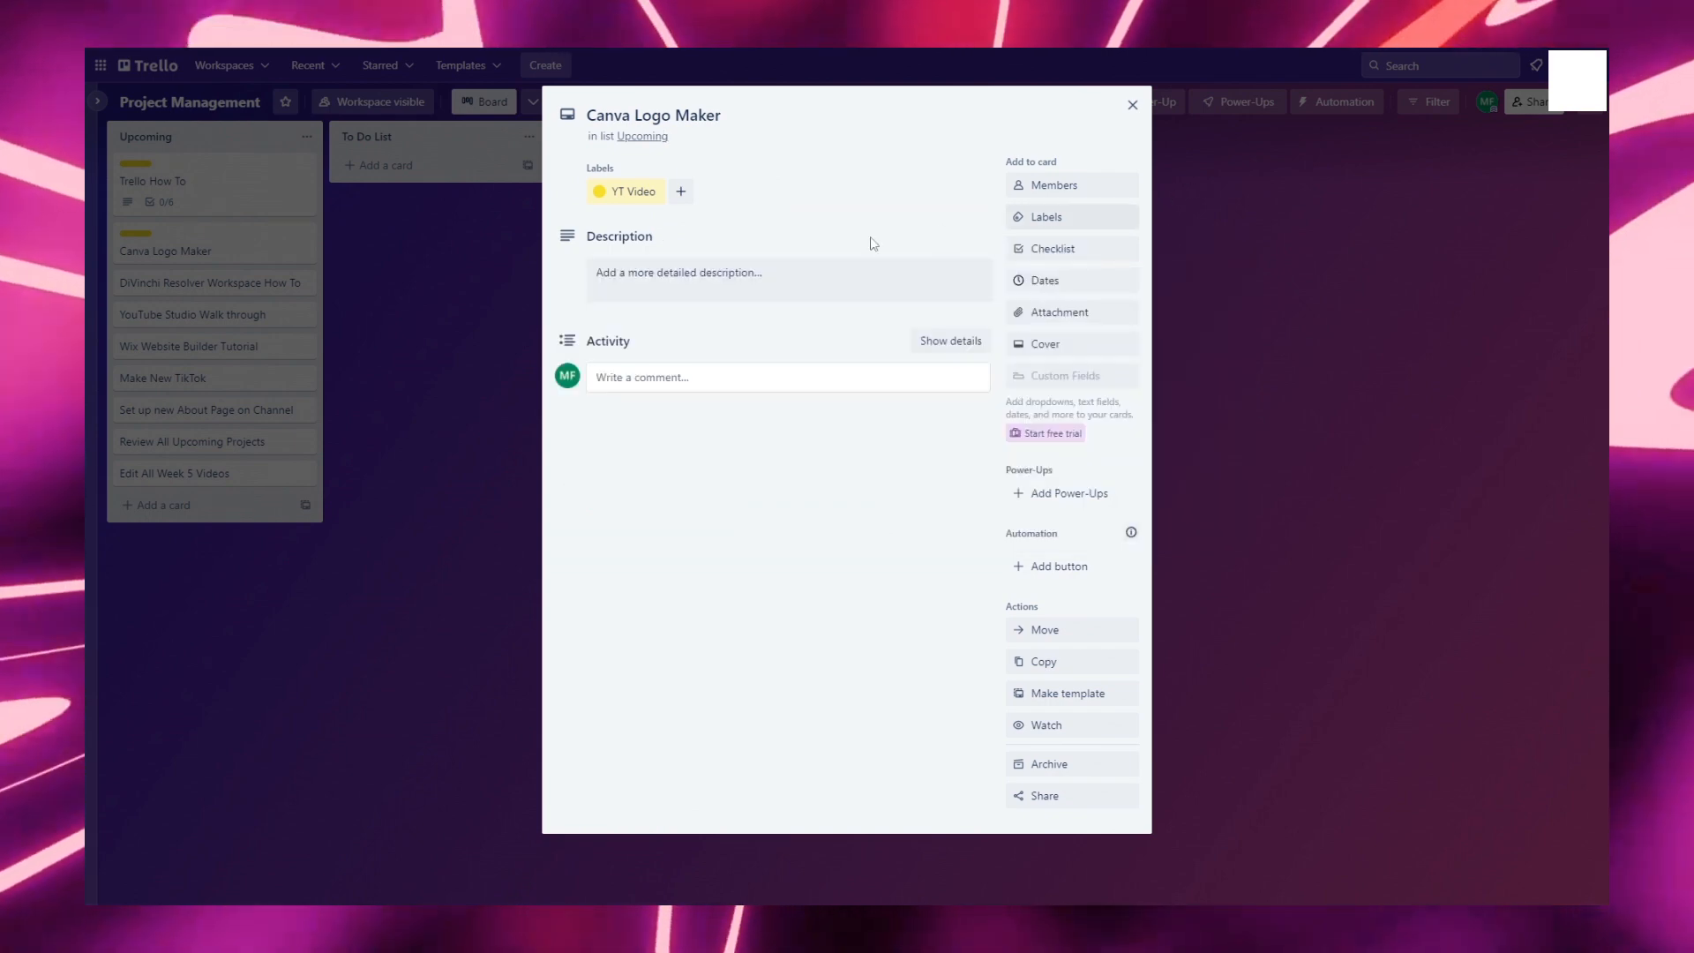
{"action": "left_click", "coordinate": [264, 280]}
Assign the Content Creator label to the DiVinchi Resolver Workspace How To card
{"action": "left_click", "coordinate": [256, 282]}
{"action": "left_click", "coordinate": [1061, 255]}
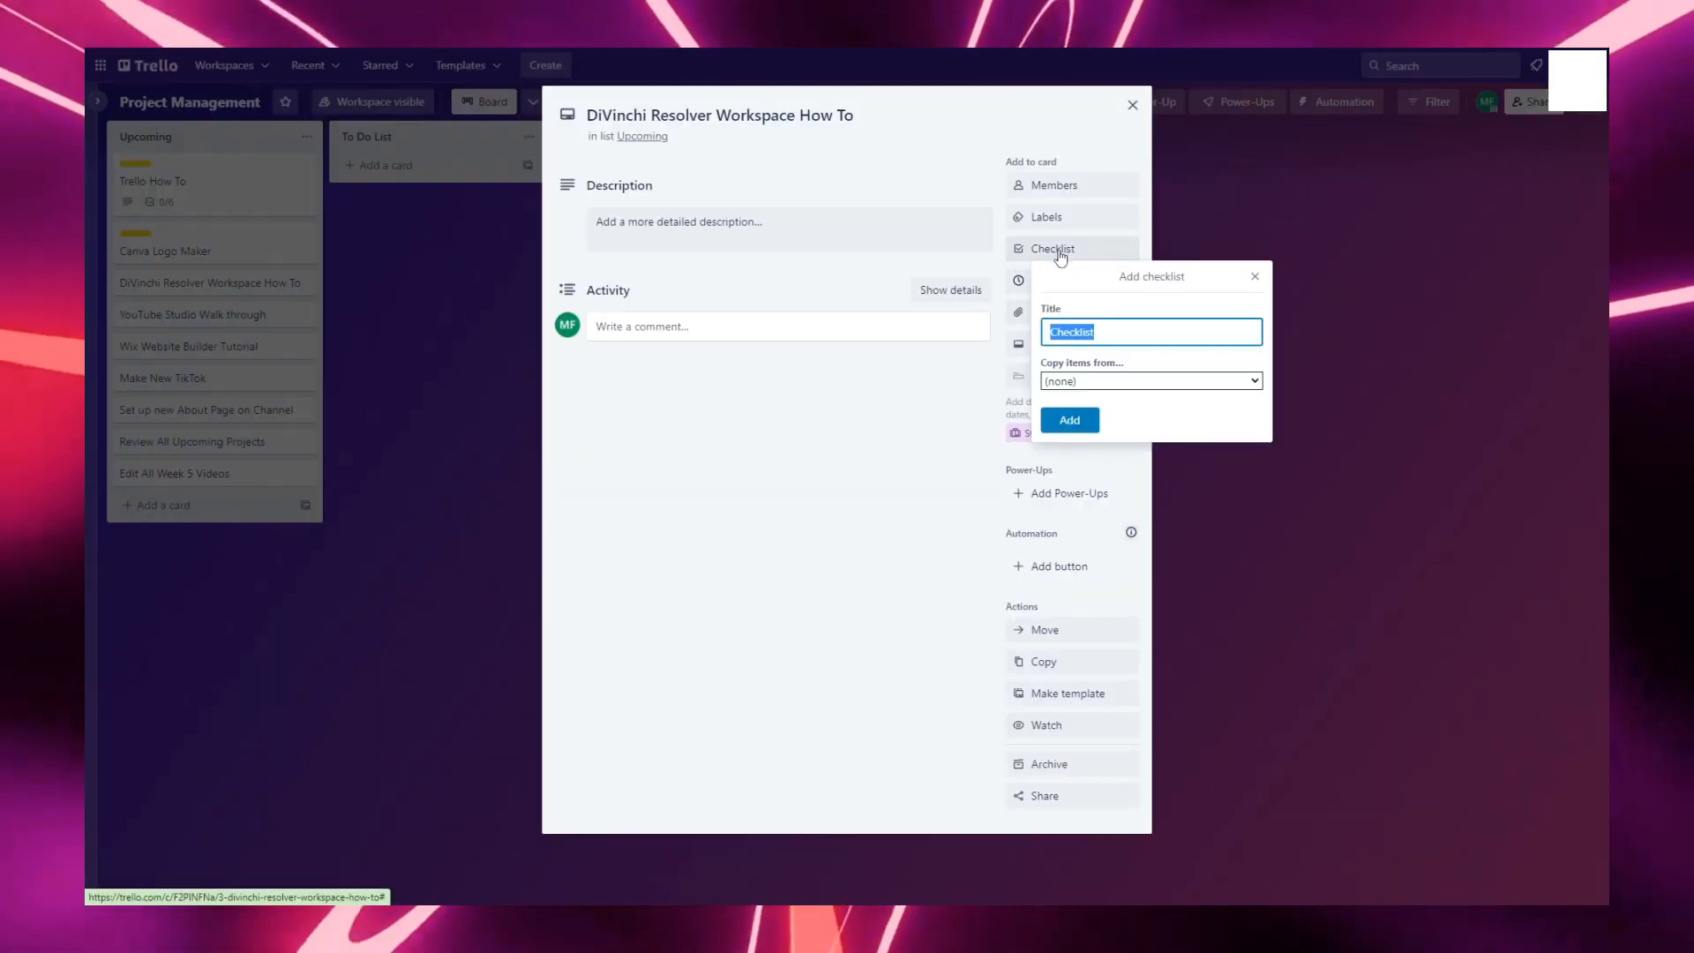
{"action": "left_click", "coordinate": [1258, 273]}
{"action": "left_click", "coordinate": [1080, 221]}
{"action": "left_click", "coordinate": [1122, 405]}
{"action": "left_click", "coordinate": [1287, 344]}
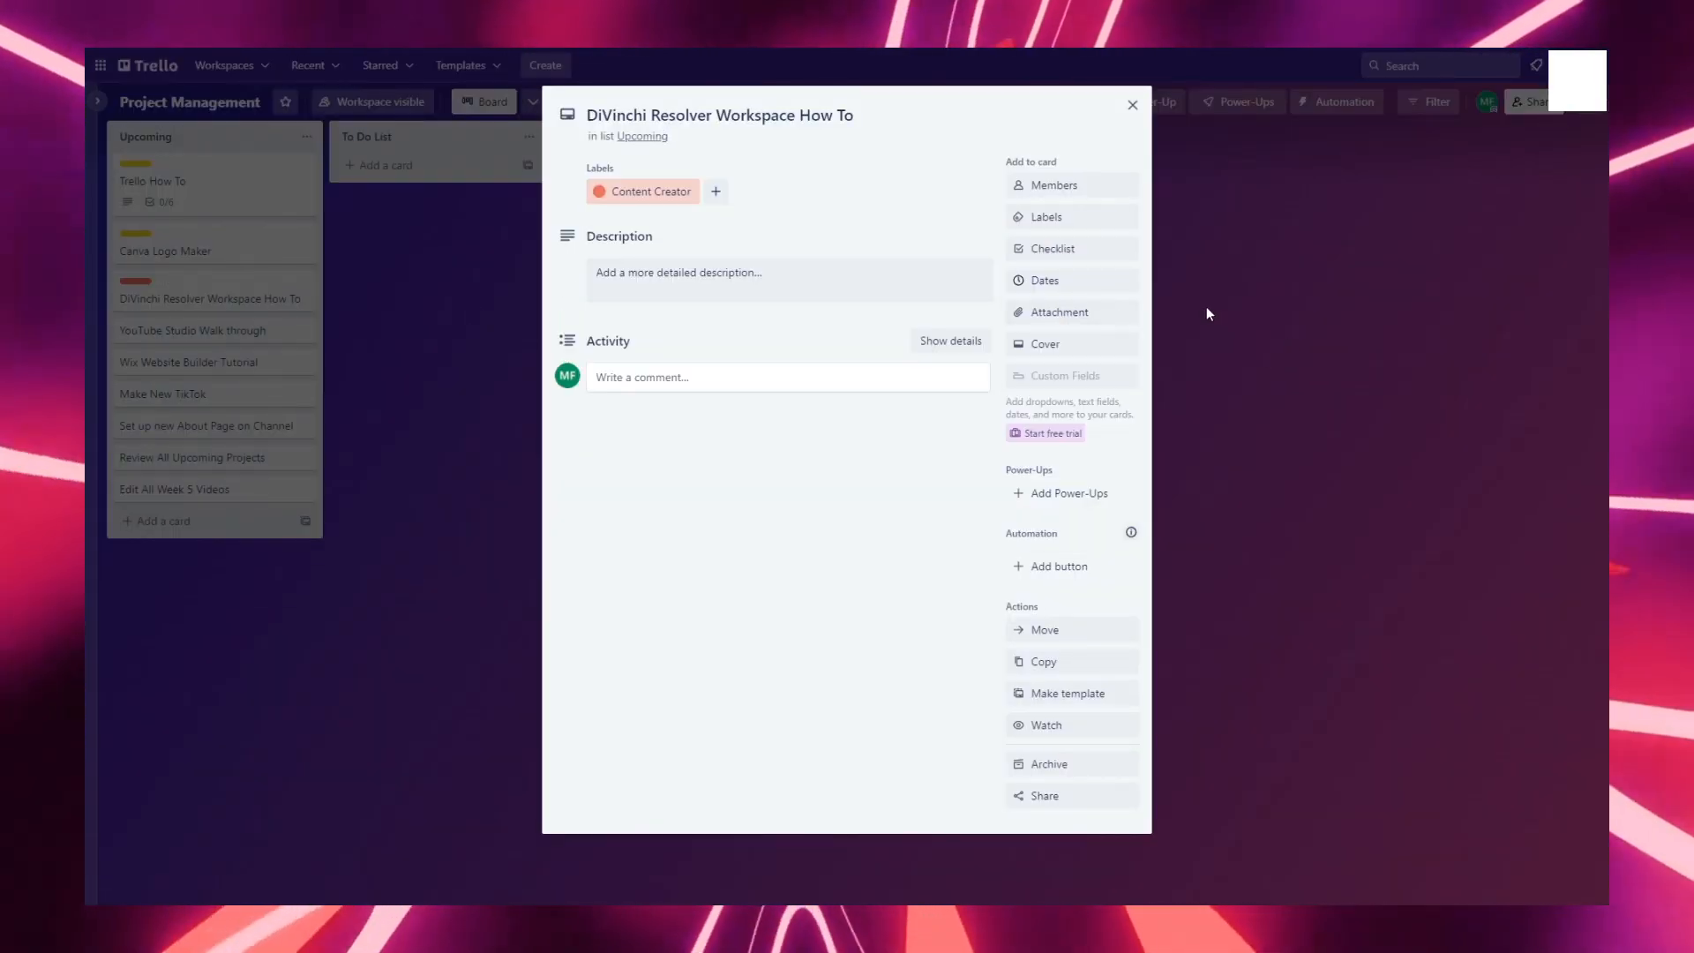
Close the open card and assign the Management label to the YouTube Studio Walk through card
{"action": "left_click", "coordinate": [1207, 313]}
{"action": "left_click", "coordinate": [283, 332]}
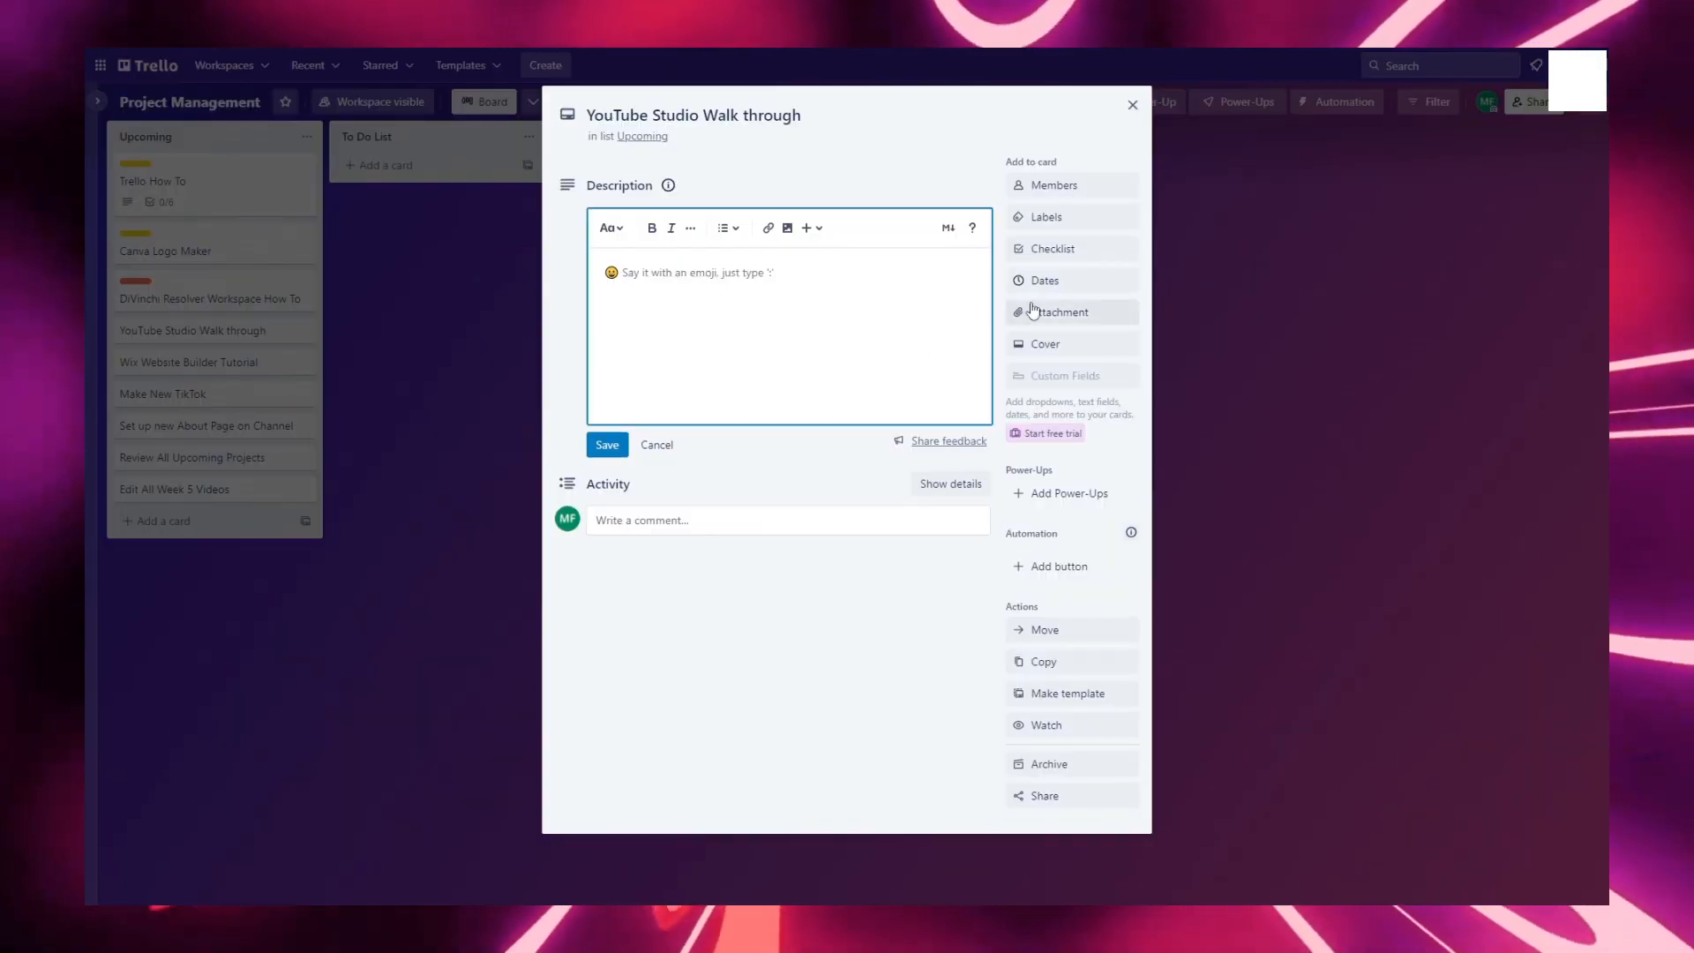
{"action": "left_click", "coordinate": [1076, 222]}
{"action": "left_click", "coordinate": [1094, 375]}
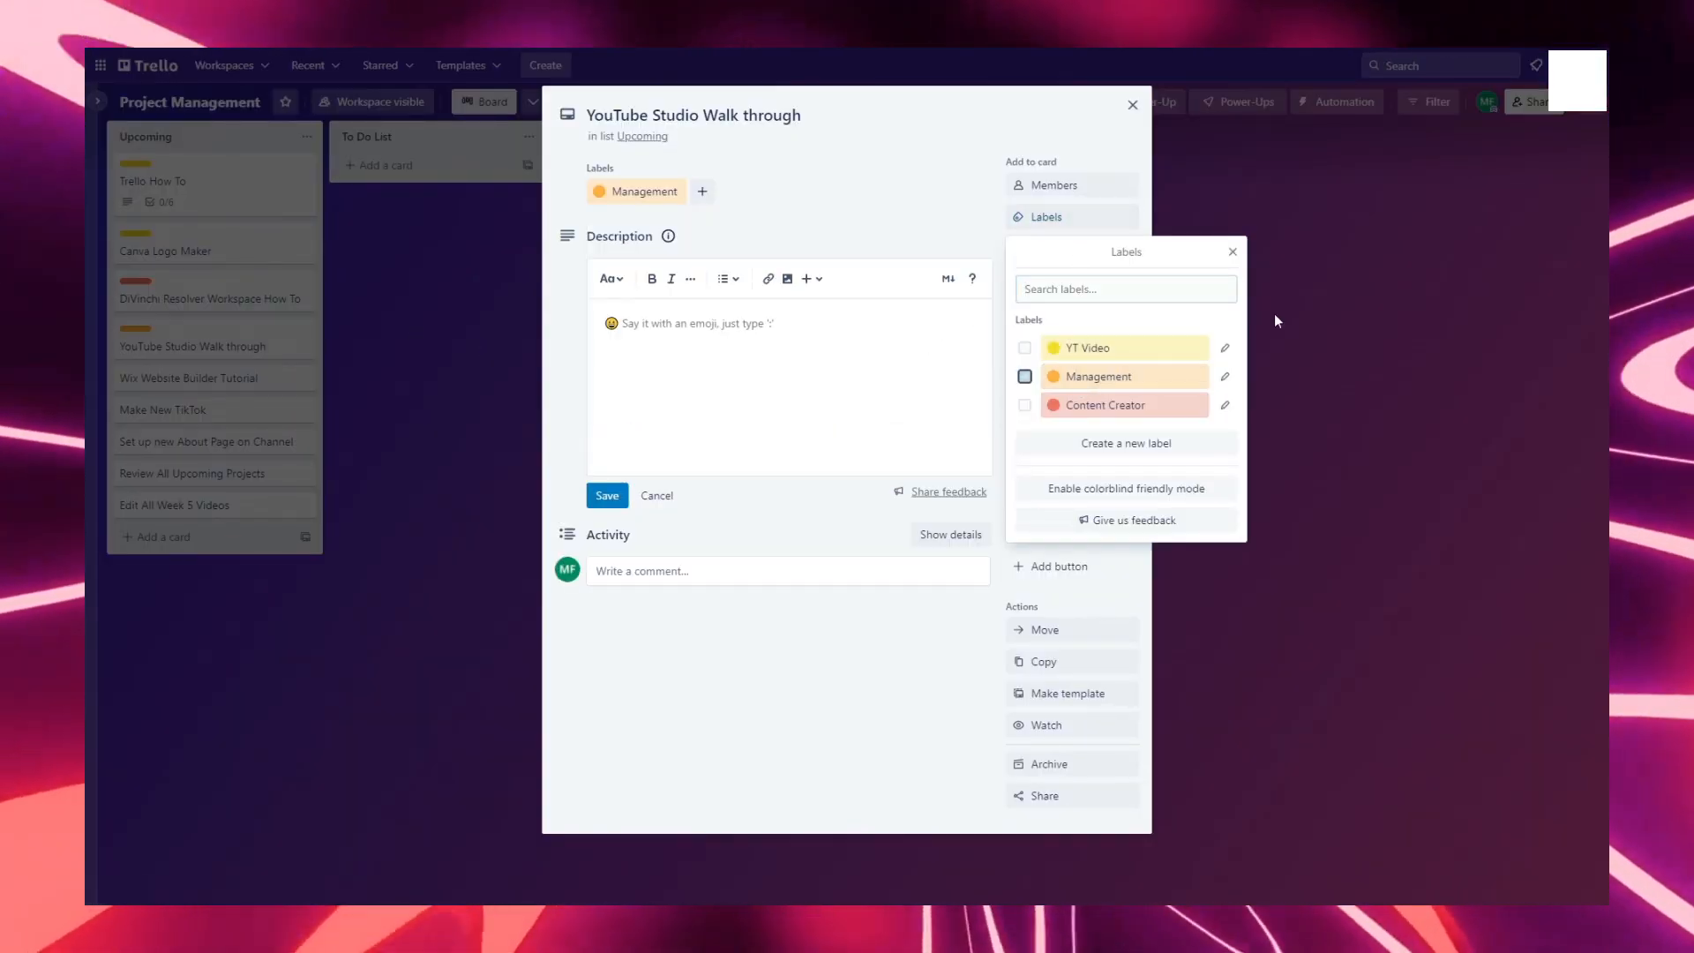
{"action": "left_click", "coordinate": [1288, 344]}
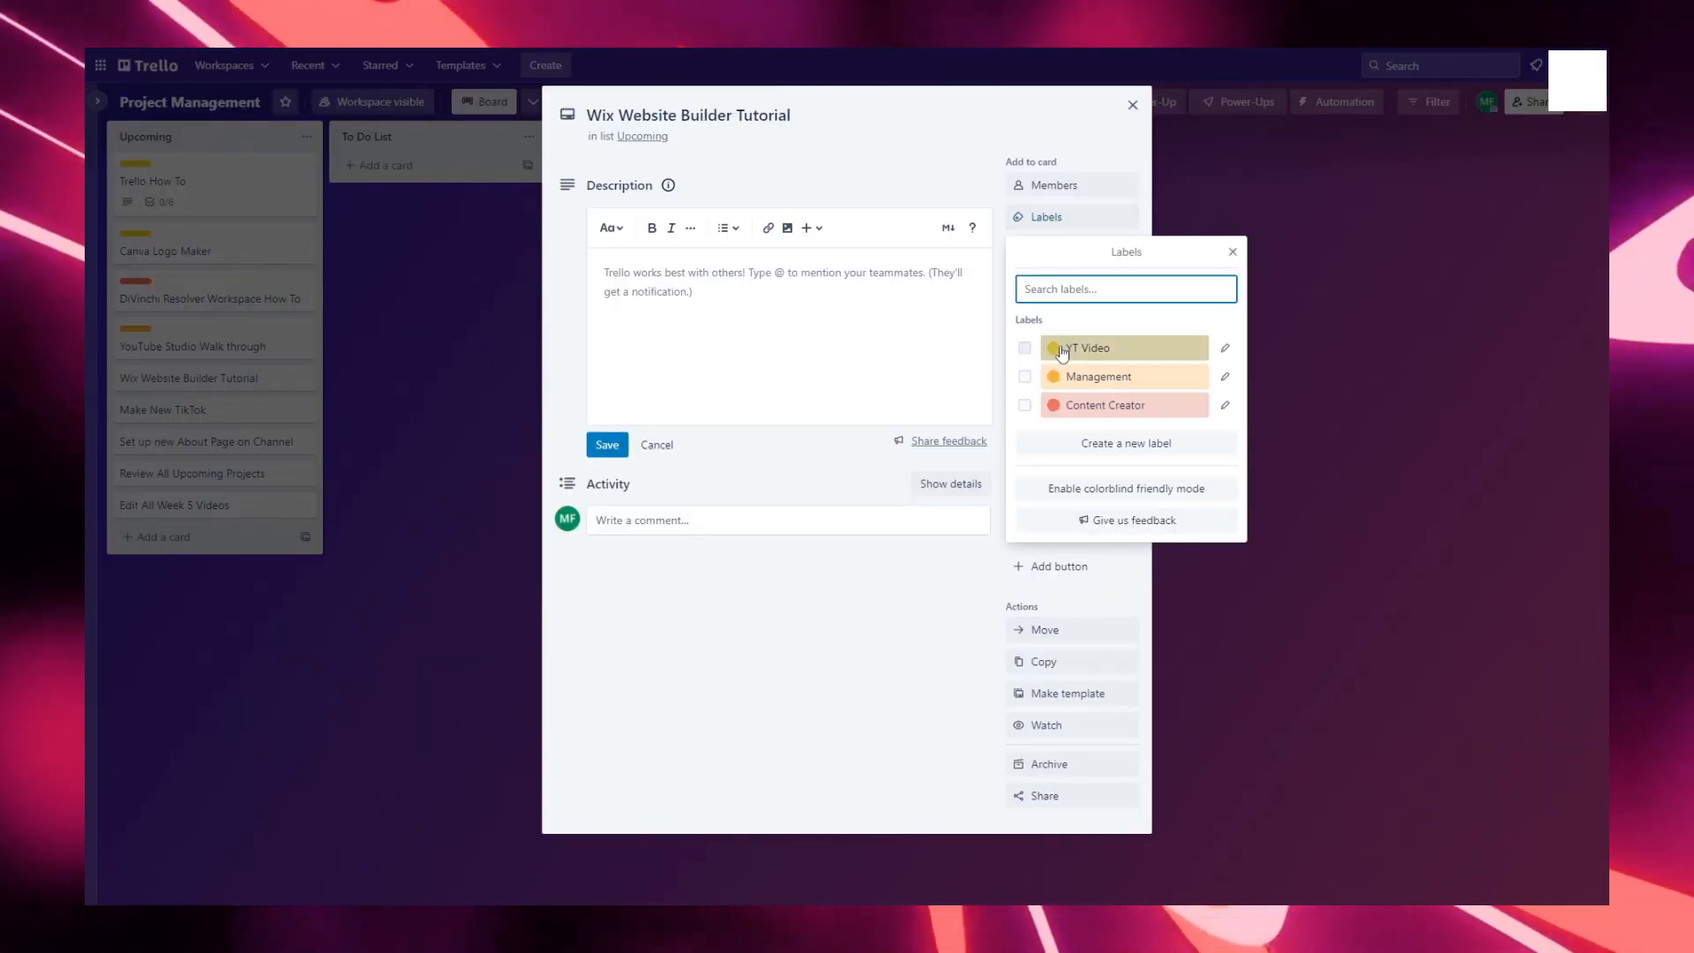
Assign the YT Video and Content Creator labels to the Wix Website Builder Tutorial card and close the card
{"action": "left_click", "coordinate": [1094, 348]}
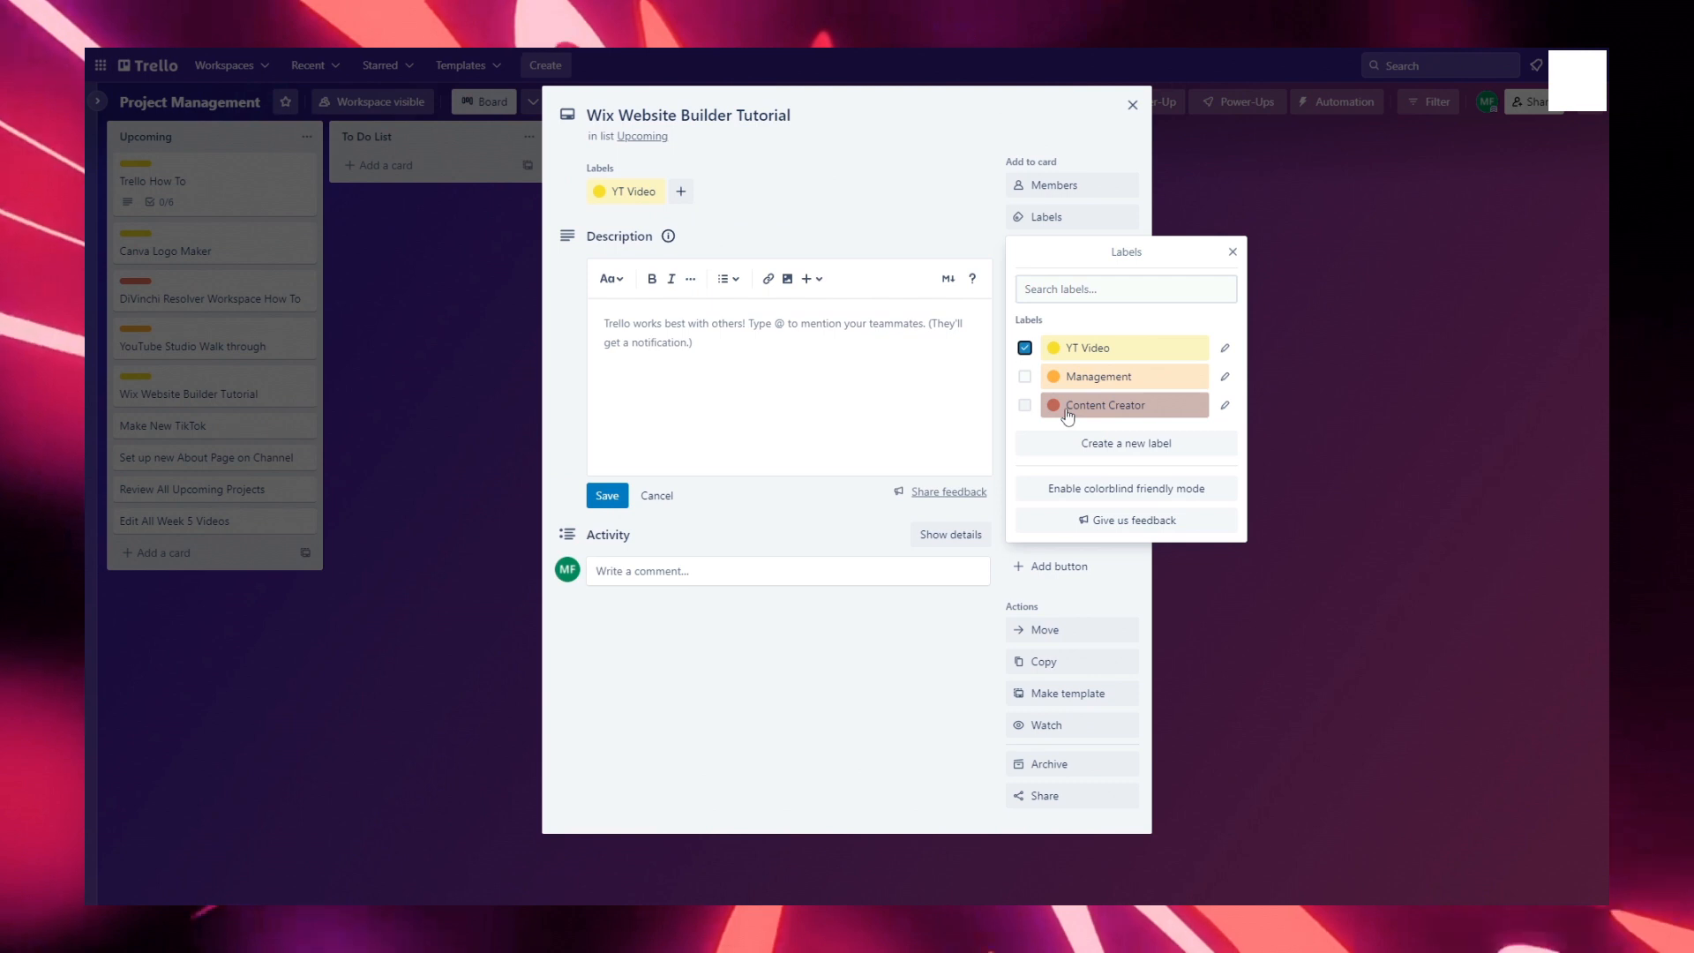
{"action": "left_click", "coordinate": [1067, 407]}
{"action": "left_click", "coordinate": [1346, 340]}
{"action": "left_click", "coordinate": [1346, 340]}
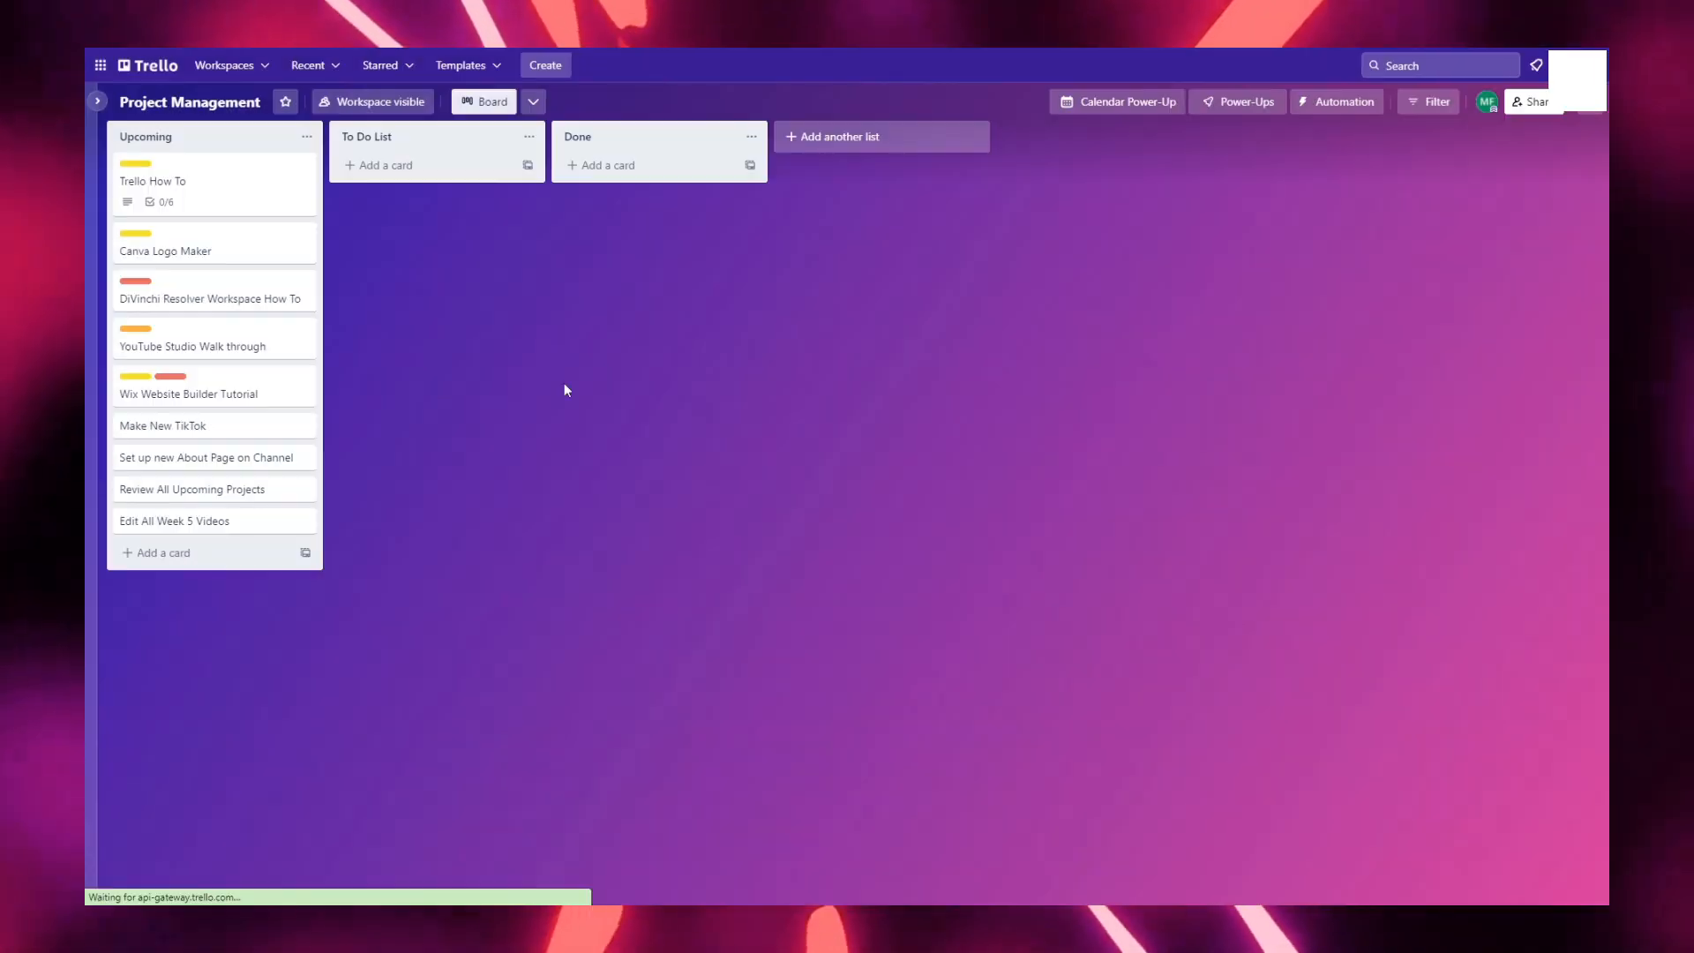
Assign the Content Creator label to the Make New TikTok card and close the card
{"action": "left_click", "coordinate": [273, 441]}
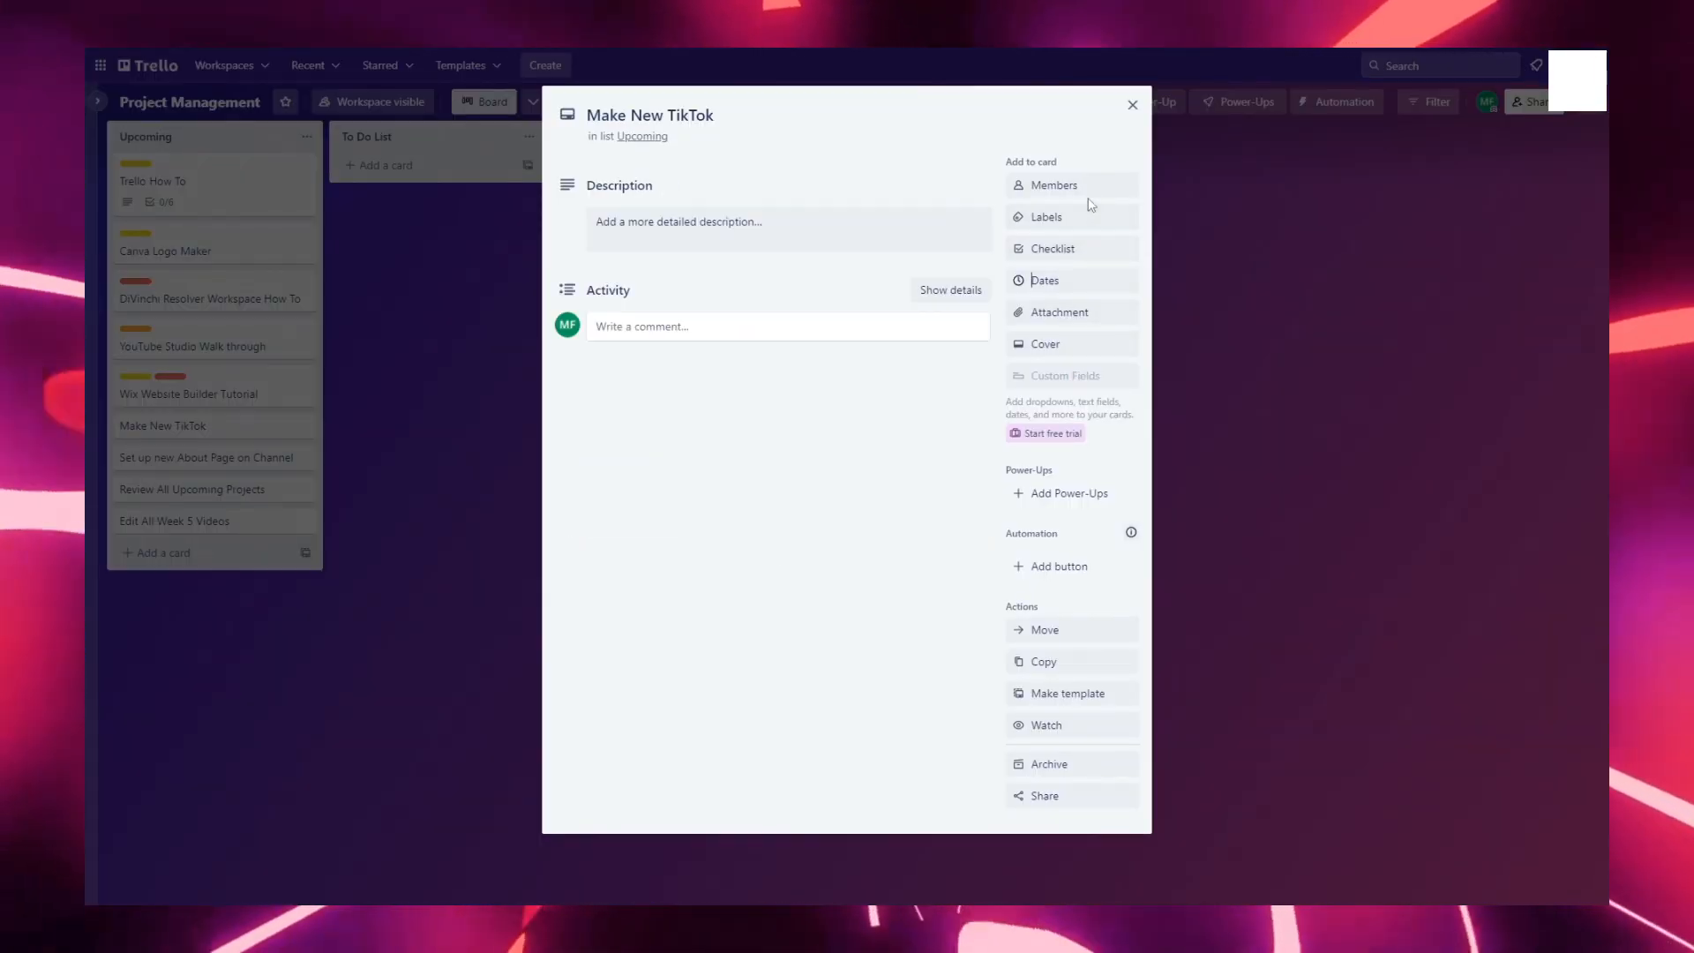
{"action": "left_click", "coordinate": [1085, 218]}
{"action": "left_click", "coordinate": [1113, 405]}
{"action": "left_click", "coordinate": [1463, 341]}
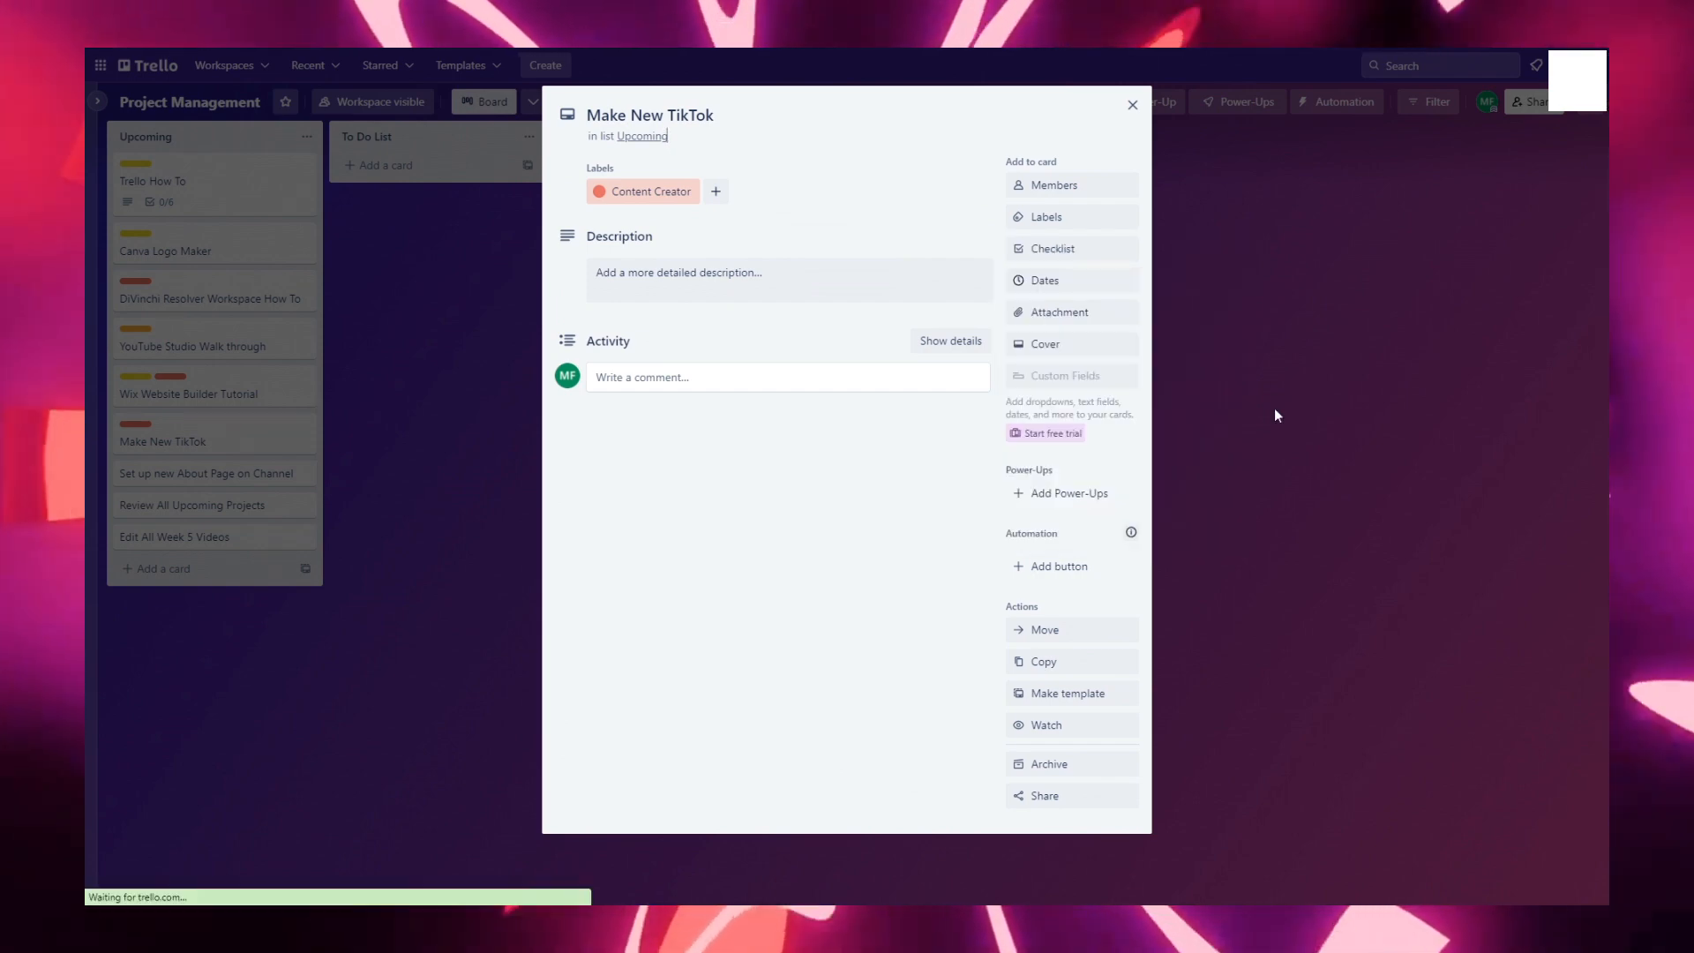
{"action": "left_click", "coordinate": [1274, 415]}
Assign the Management label to the Set up new About Page on Channel card, and open the Review All Upcoming Projects card
{"action": "left_click", "coordinate": [221, 476]}
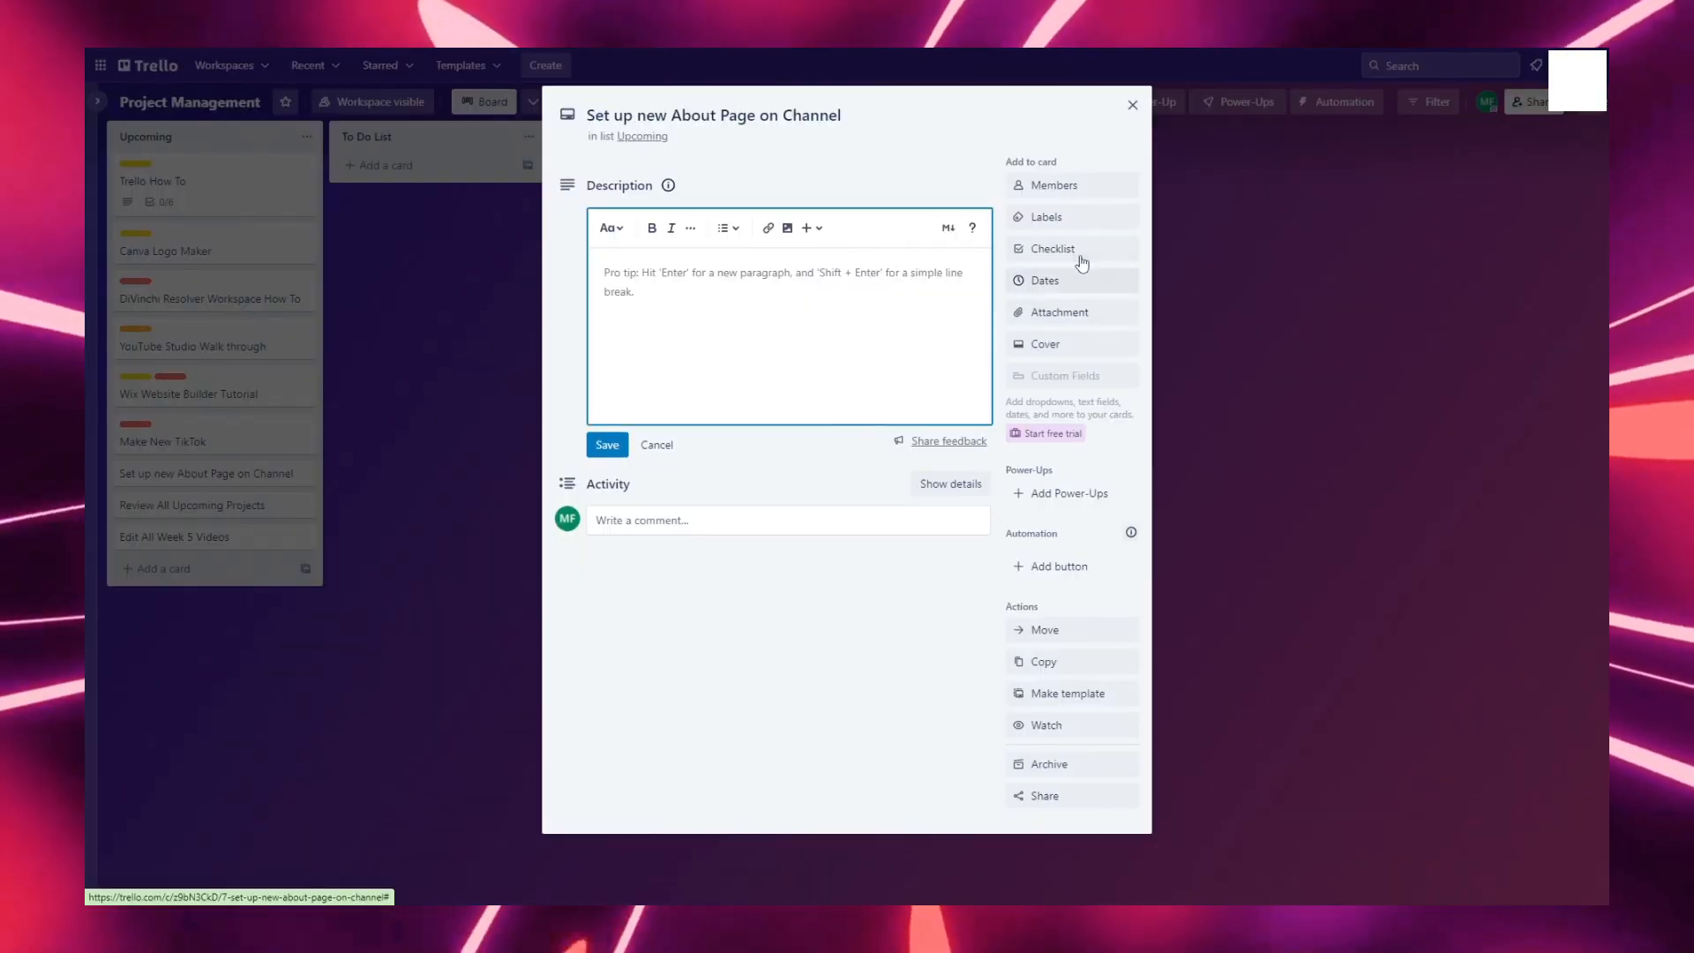
{"action": "left_click", "coordinate": [1070, 220]}
{"action": "left_click", "coordinate": [1134, 376]}
{"action": "key", "text": "Escape"}
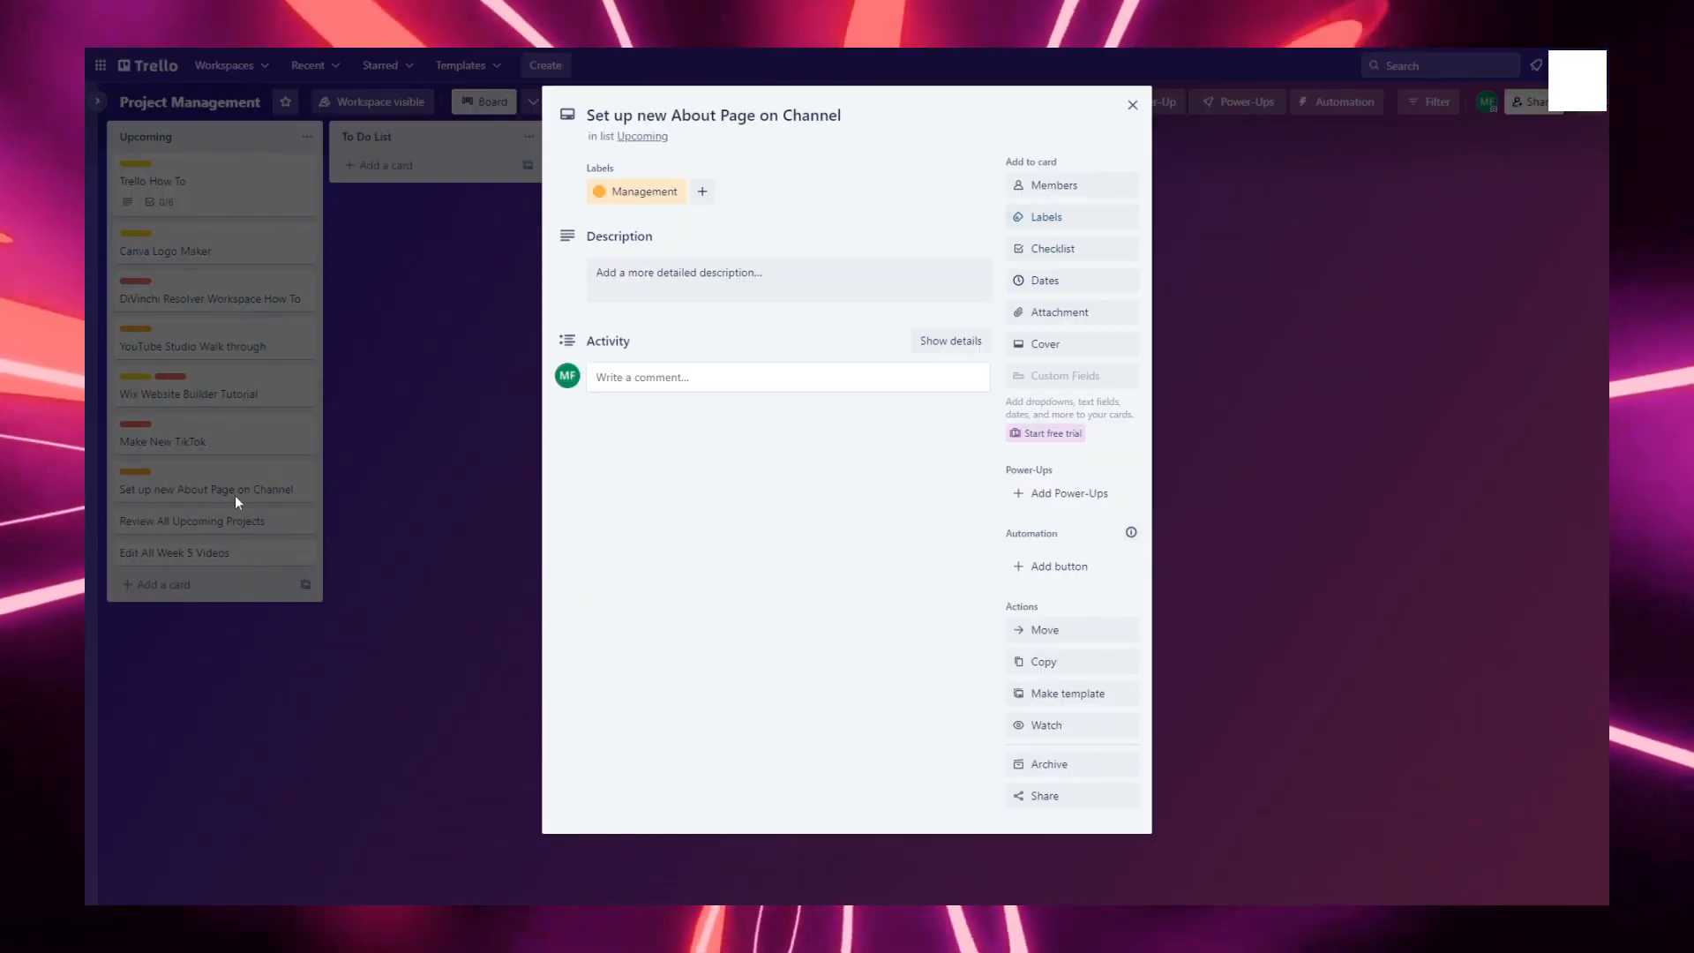
{"action": "left_click", "coordinate": [378, 522]}
{"action": "left_click", "coordinate": [215, 522]}
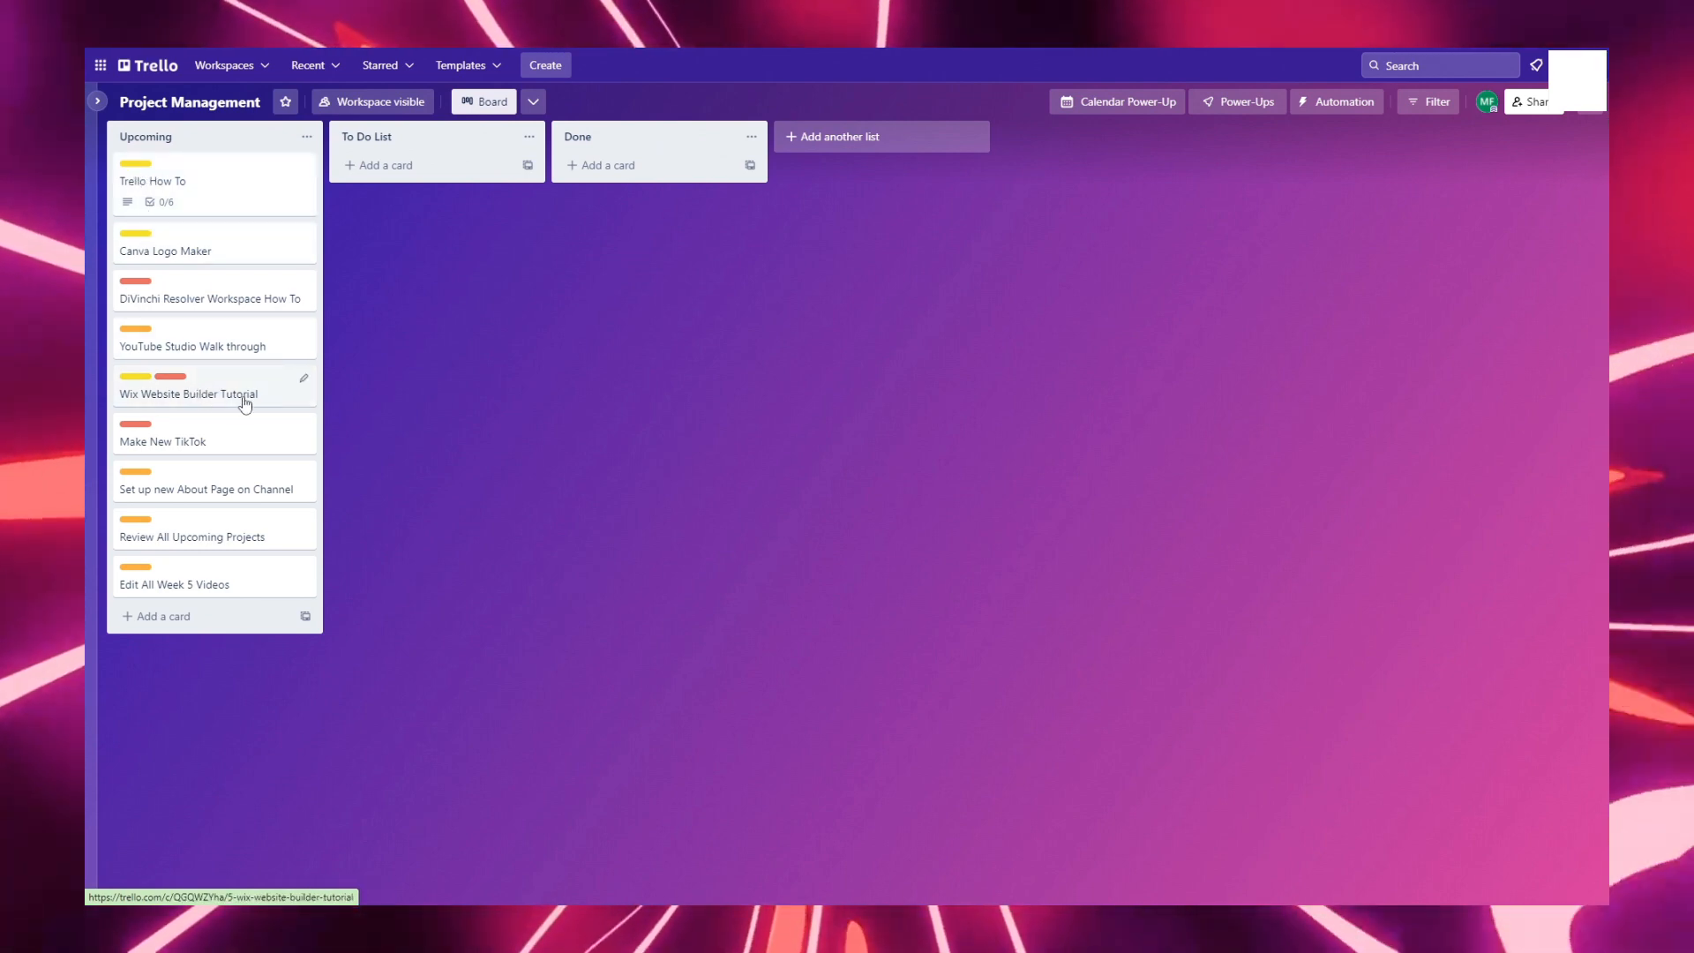
Move the Trello How To, Canva Logo Maker and Wix Website Builder Tutorial cards from Upcoming to the To Do List
{"action": "left_click_drag", "start_coordinate": [172, 194], "coordinate": [371, 245]}
{"action": "left_click_drag", "start_coordinate": [189, 276], "coordinate": [429, 300]}
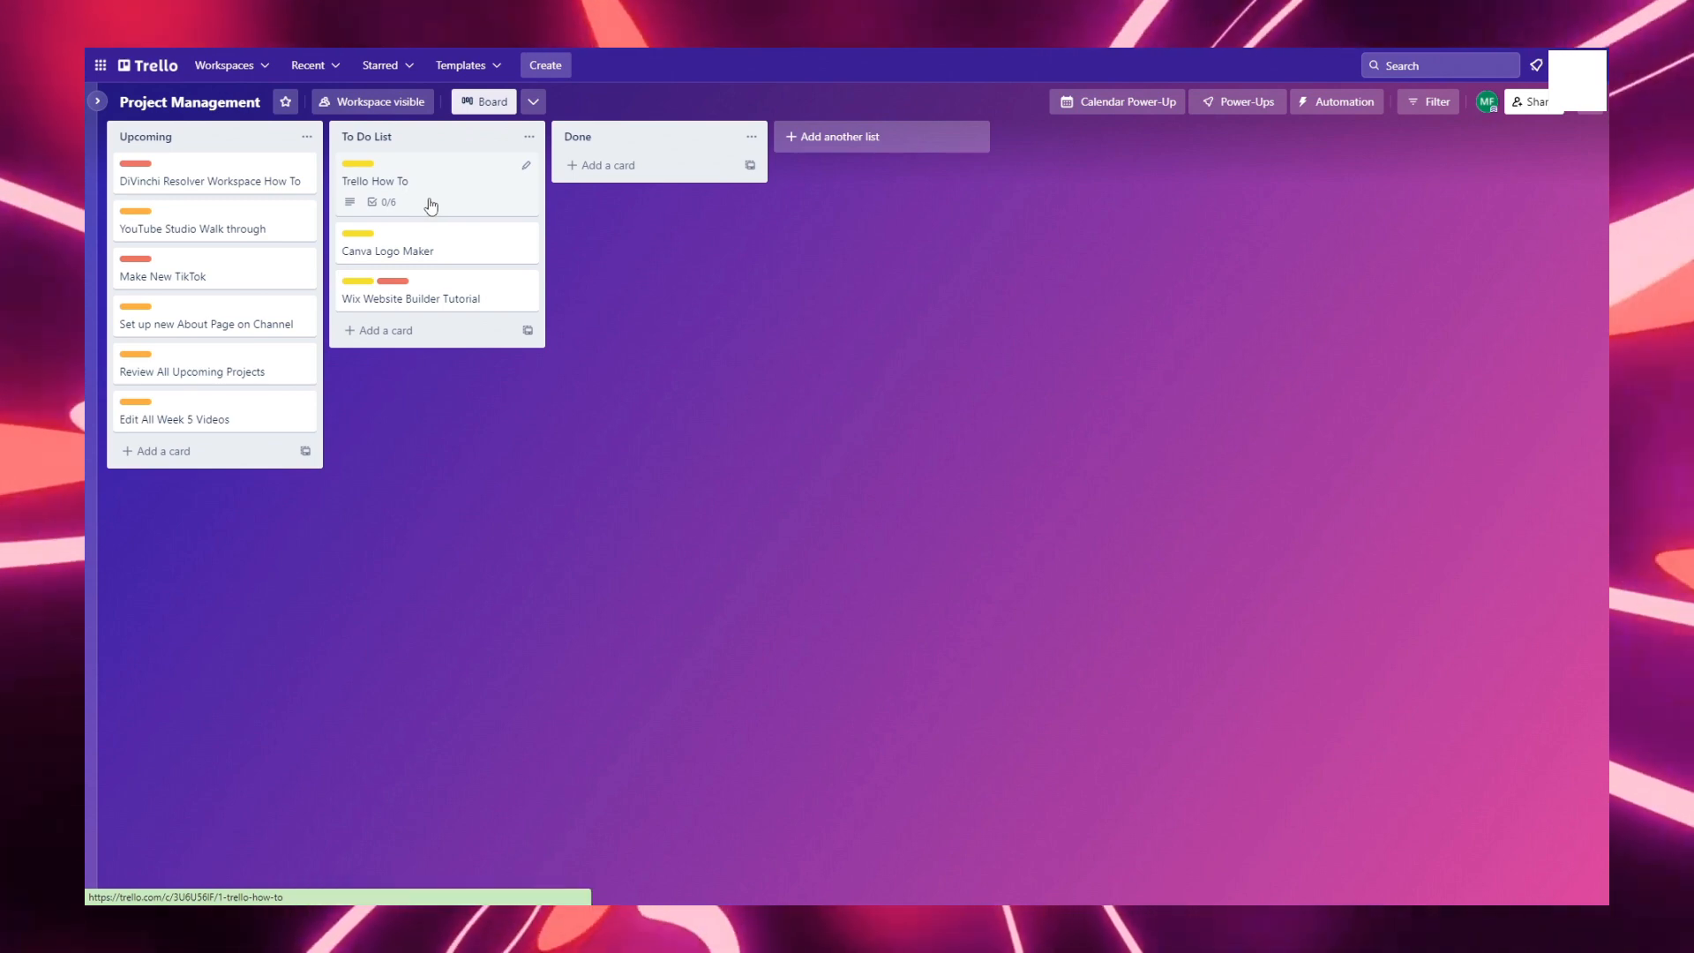
Open the Trello How To card in the To Do List and review its description
{"action": "left_click", "coordinate": [430, 206]}
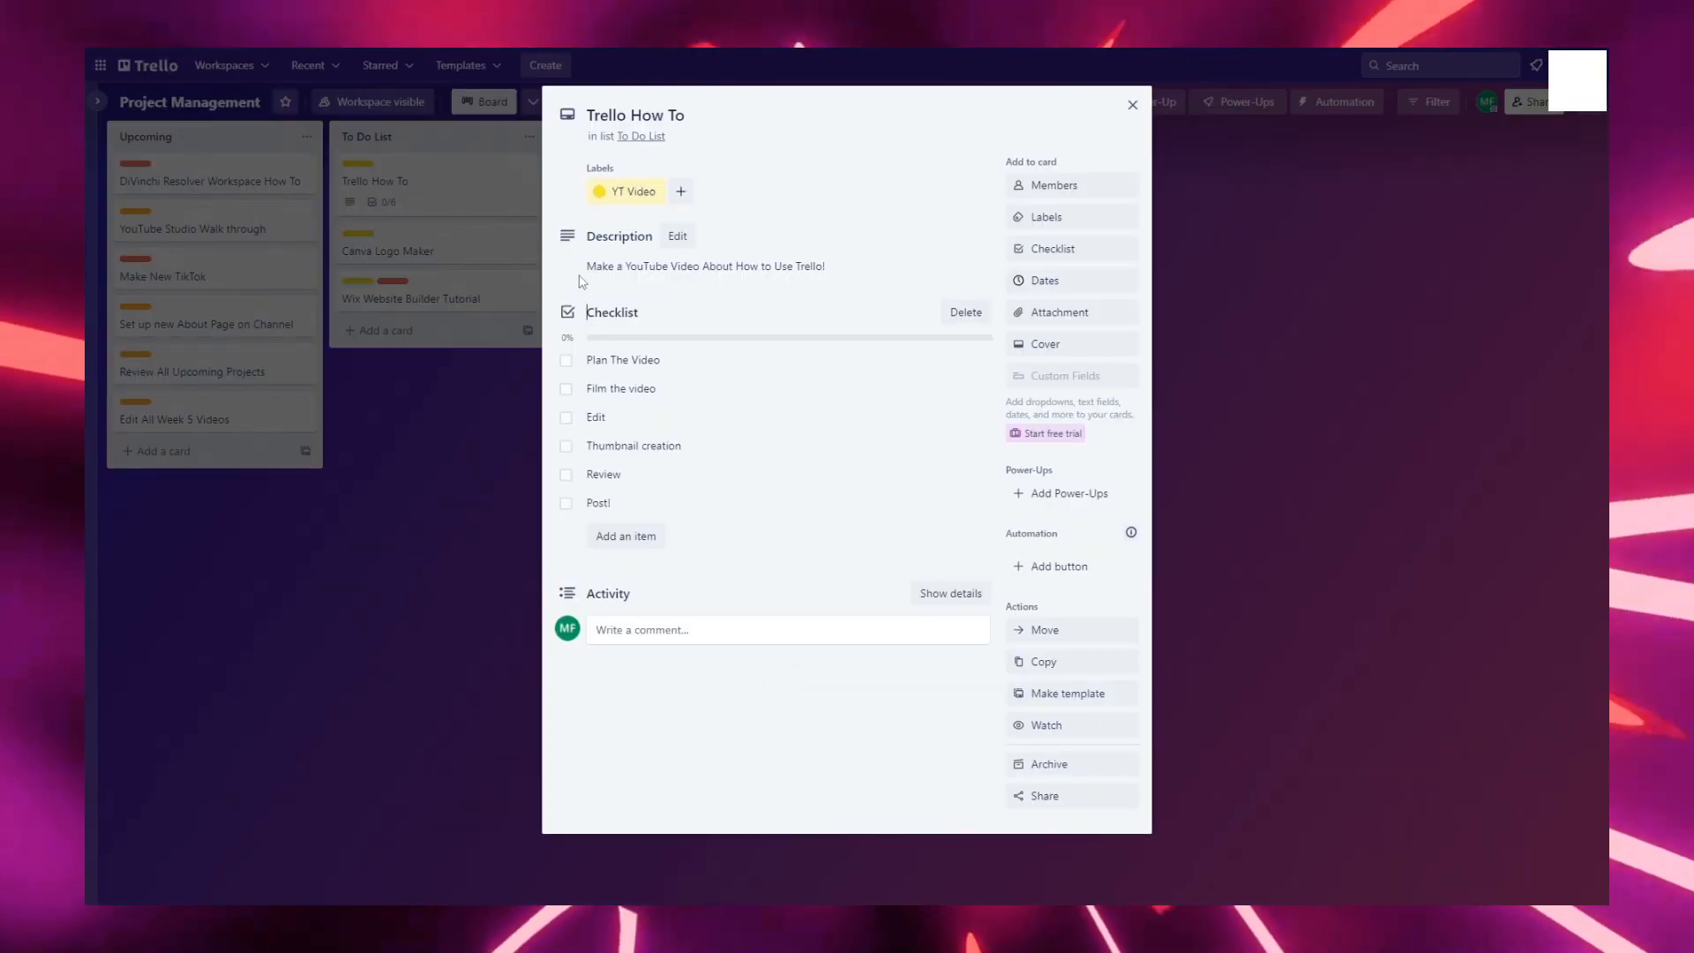
{"action": "left_click_drag", "start_coordinate": [825, 267], "coordinate": [594, 263]}
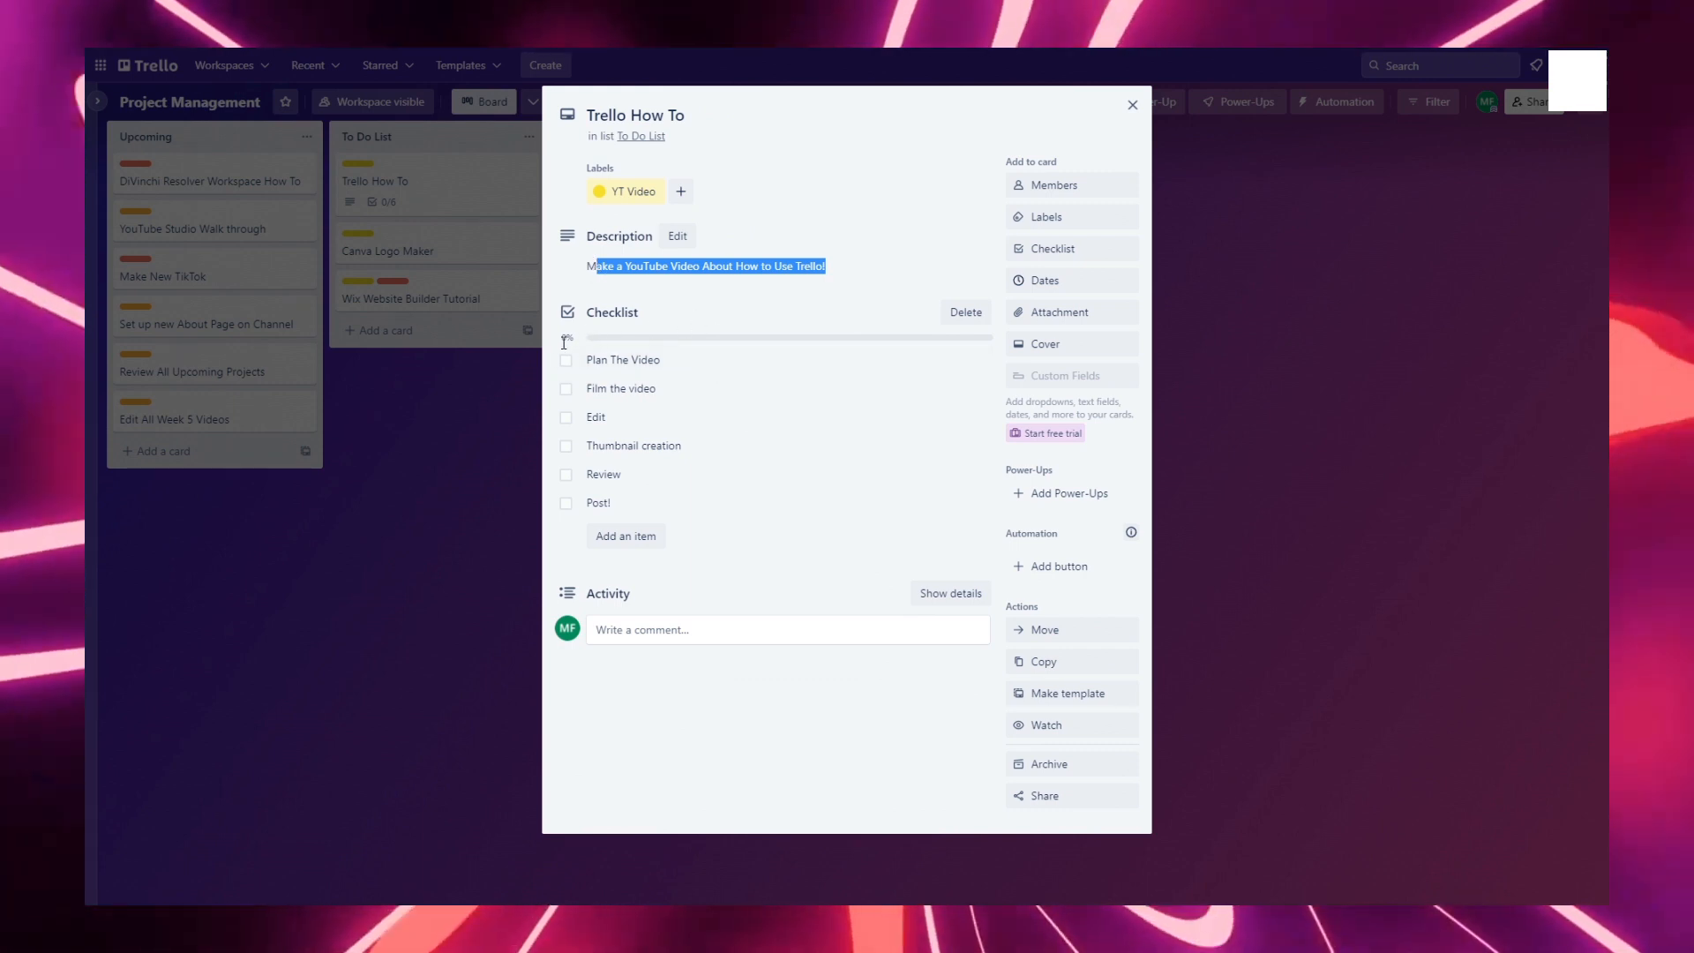
{"action": "left_click", "coordinate": [598, 268]}
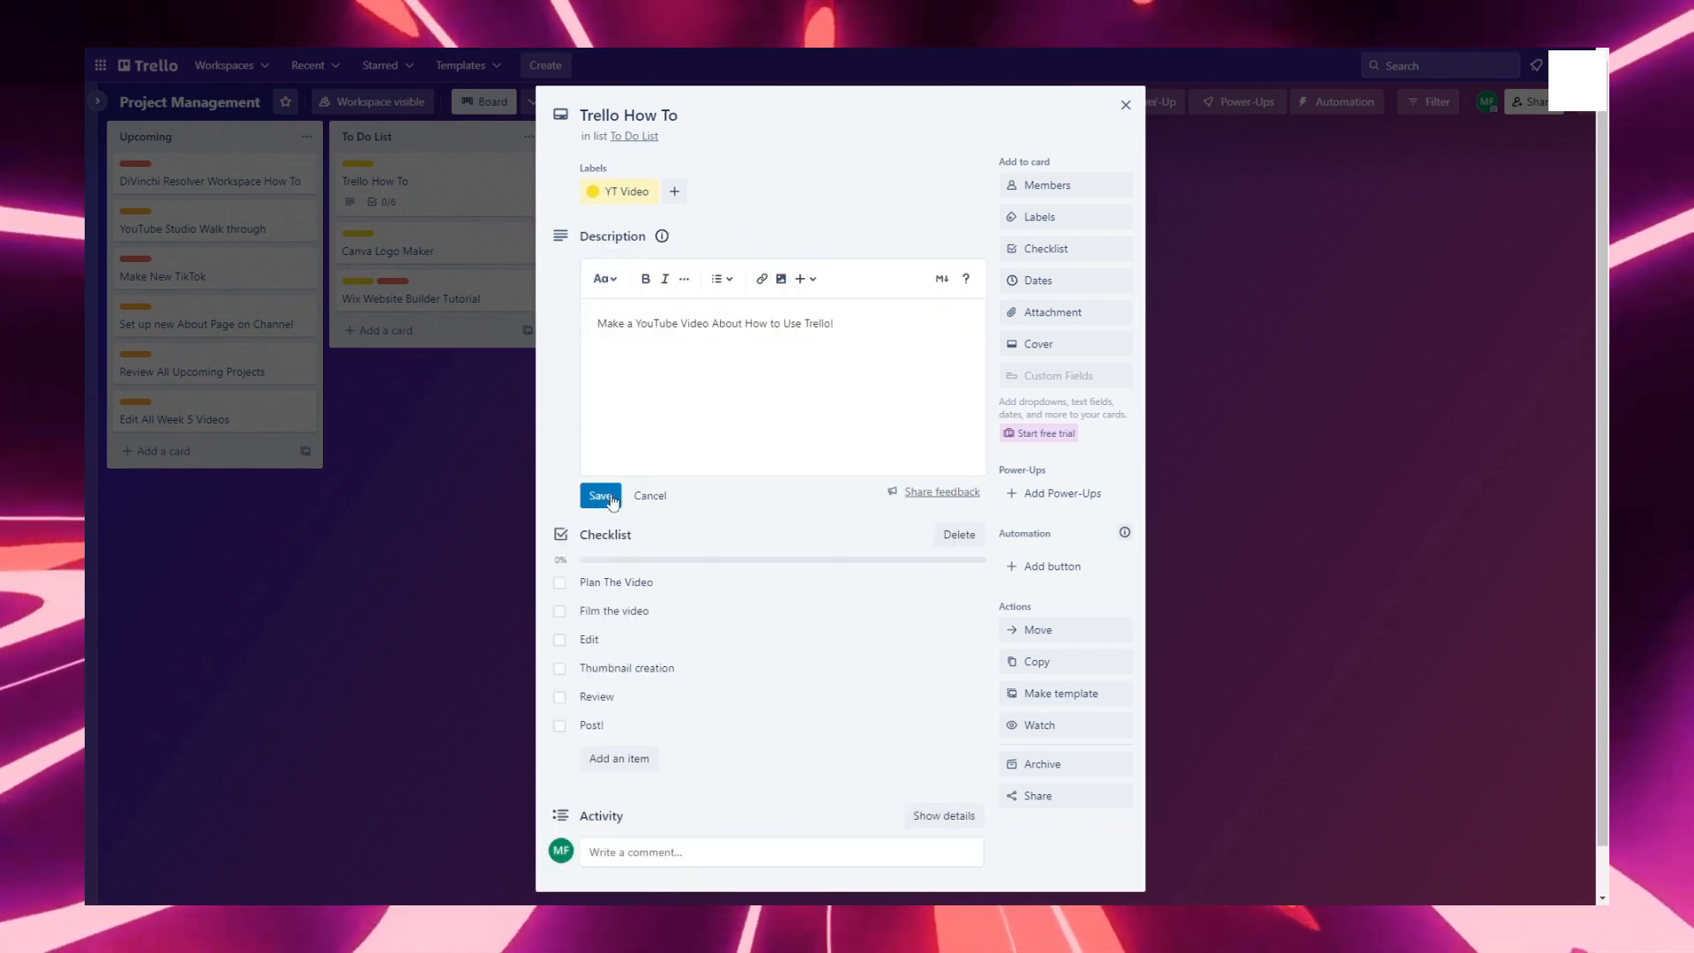
{"action": "left_click", "coordinate": [611, 498]}
Check off Plan The Video, Film the video, Edit, Review and Thumbnail creation in the card's checklist and close the card
{"action": "left_click", "coordinate": [565, 361]}
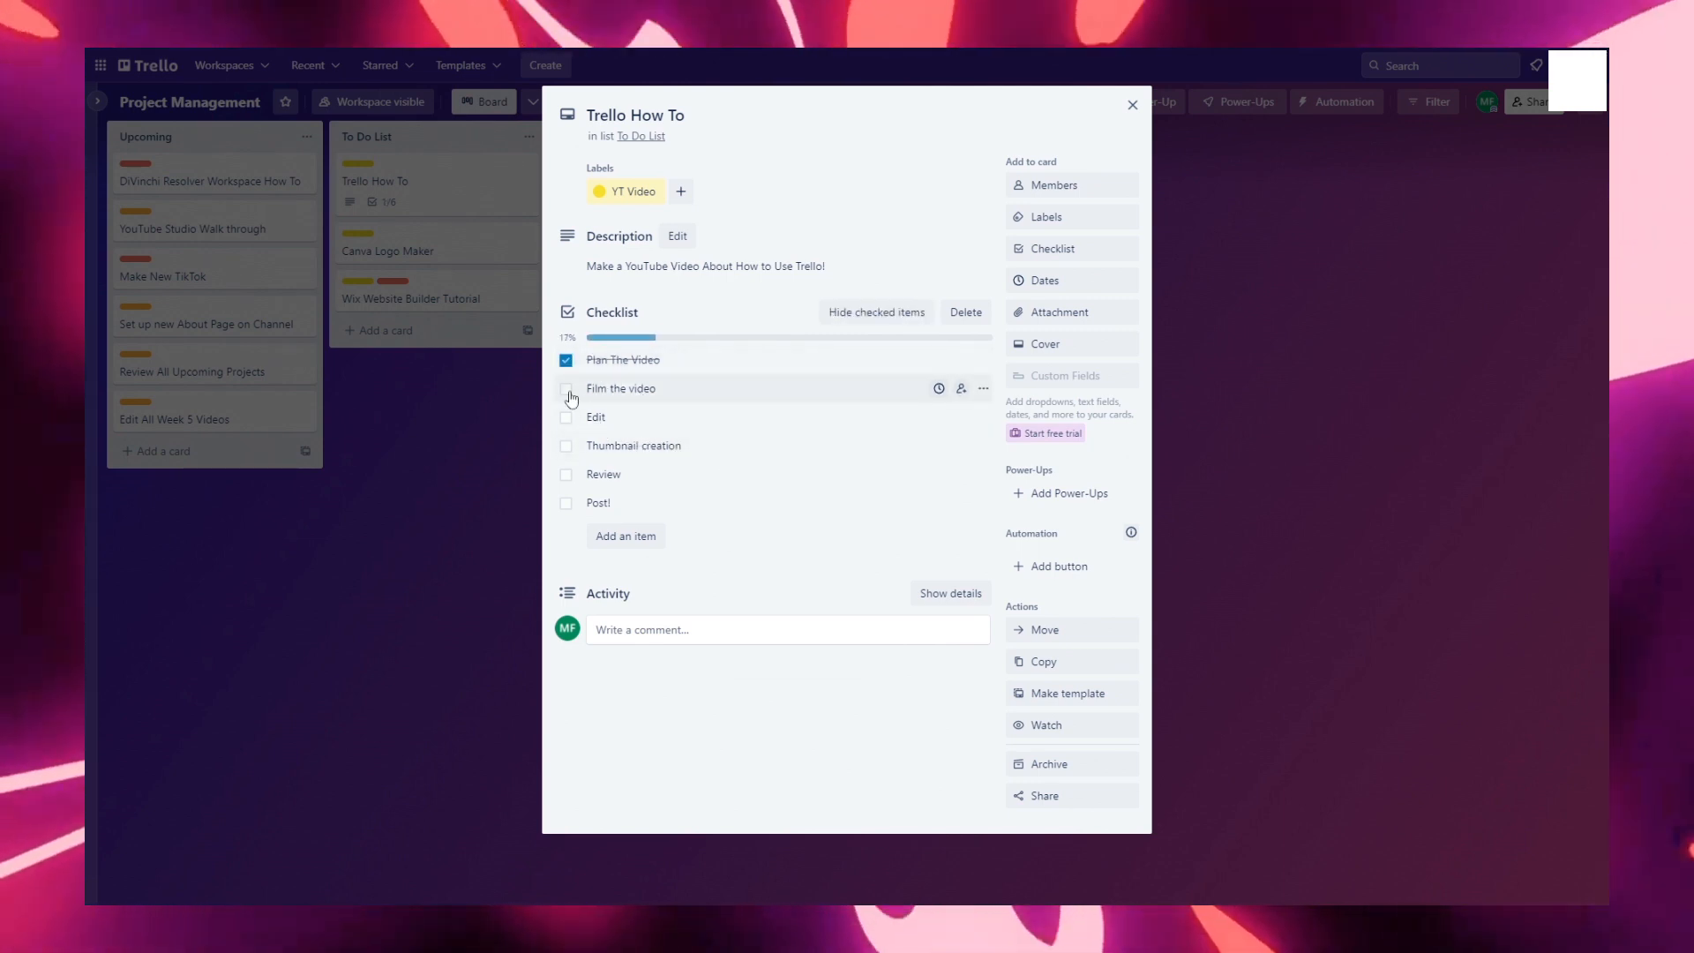
{"action": "left_click", "coordinate": [566, 389]}
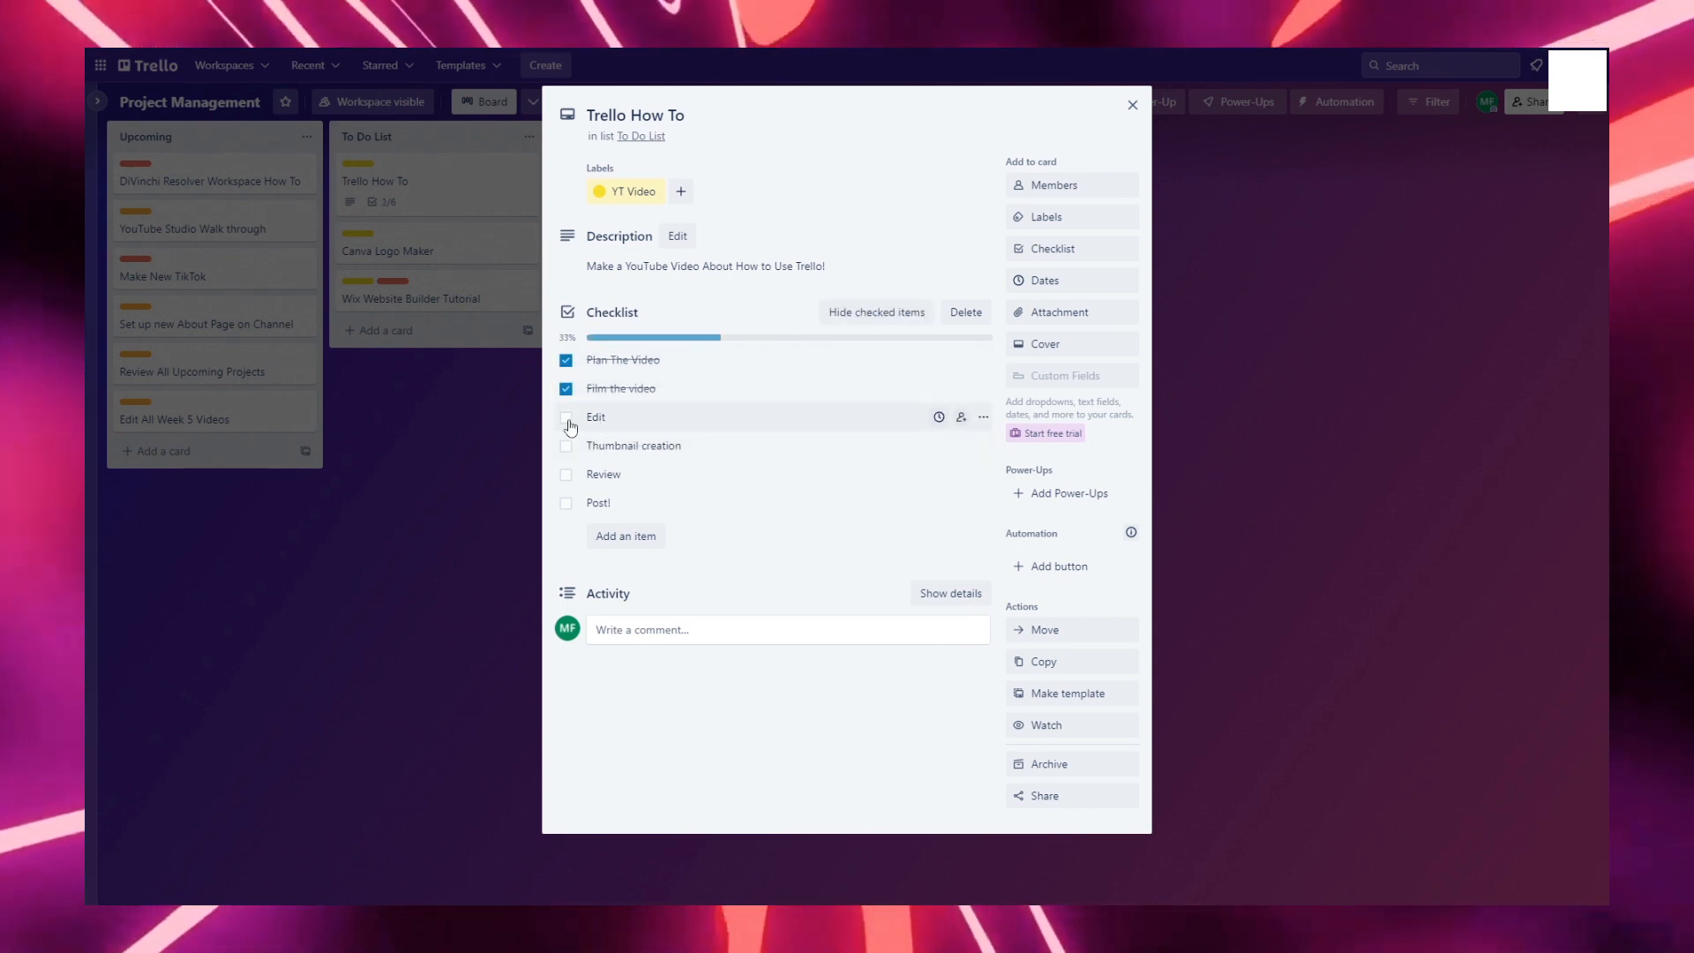
{"action": "left_click", "coordinate": [566, 417]}
{"action": "left_click", "coordinate": [567, 474]}
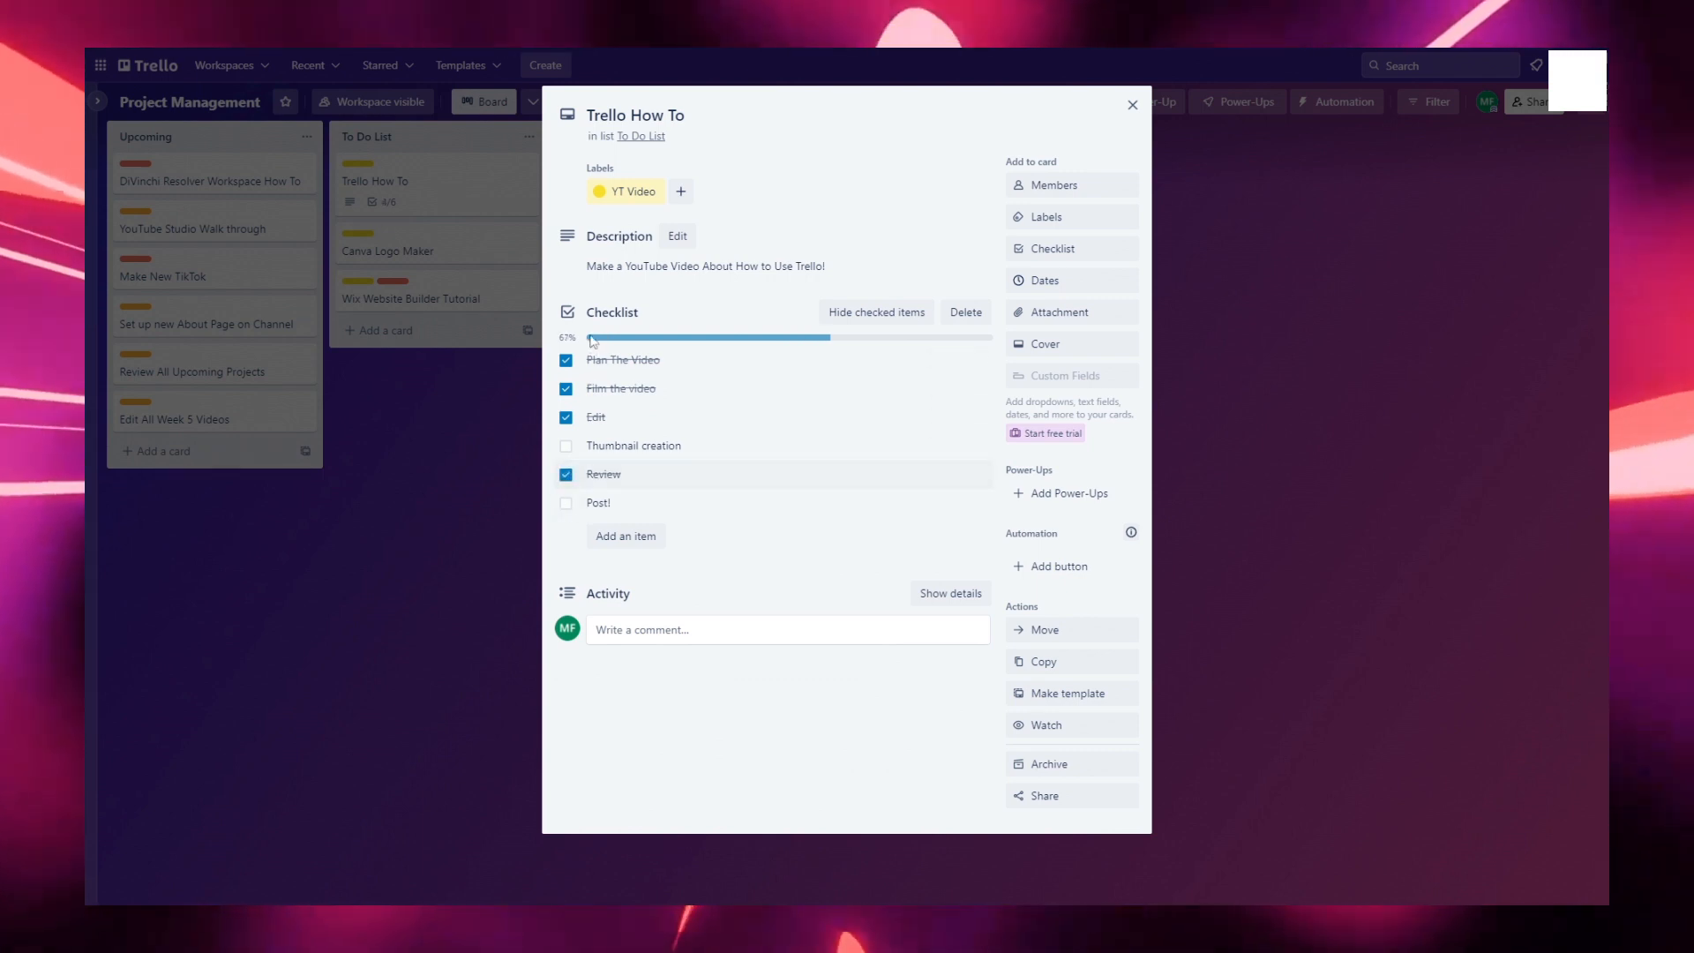
{"action": "left_click", "coordinate": [566, 446]}
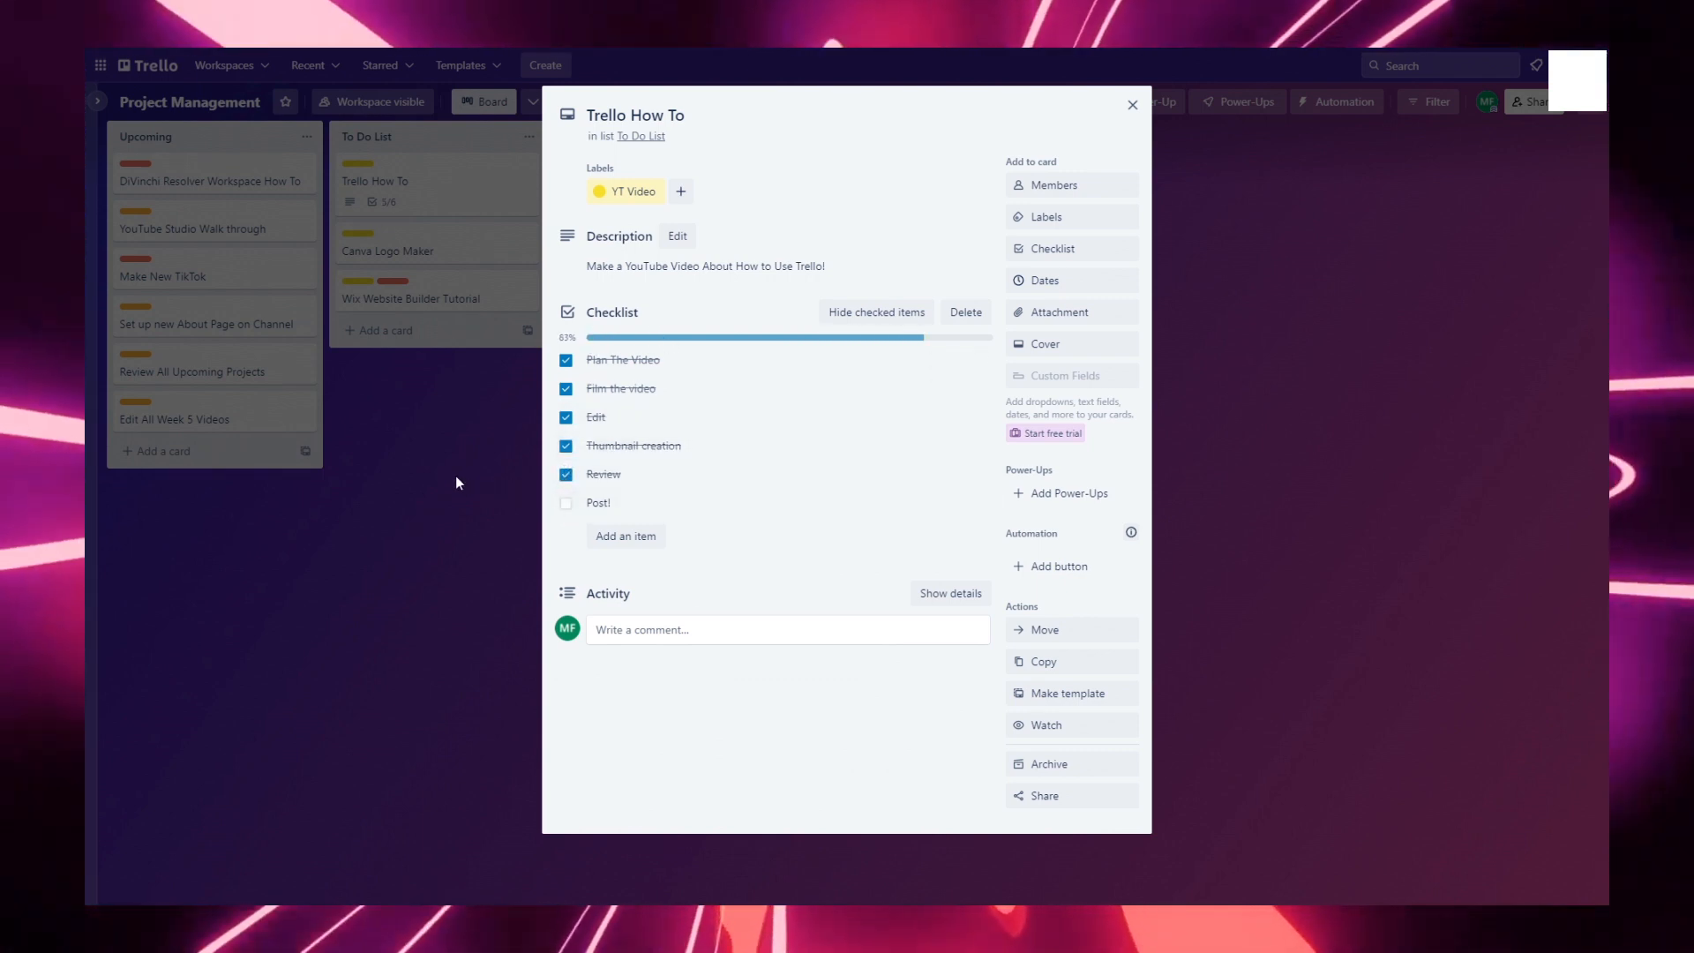
{"action": "left_click", "coordinate": [453, 473]}
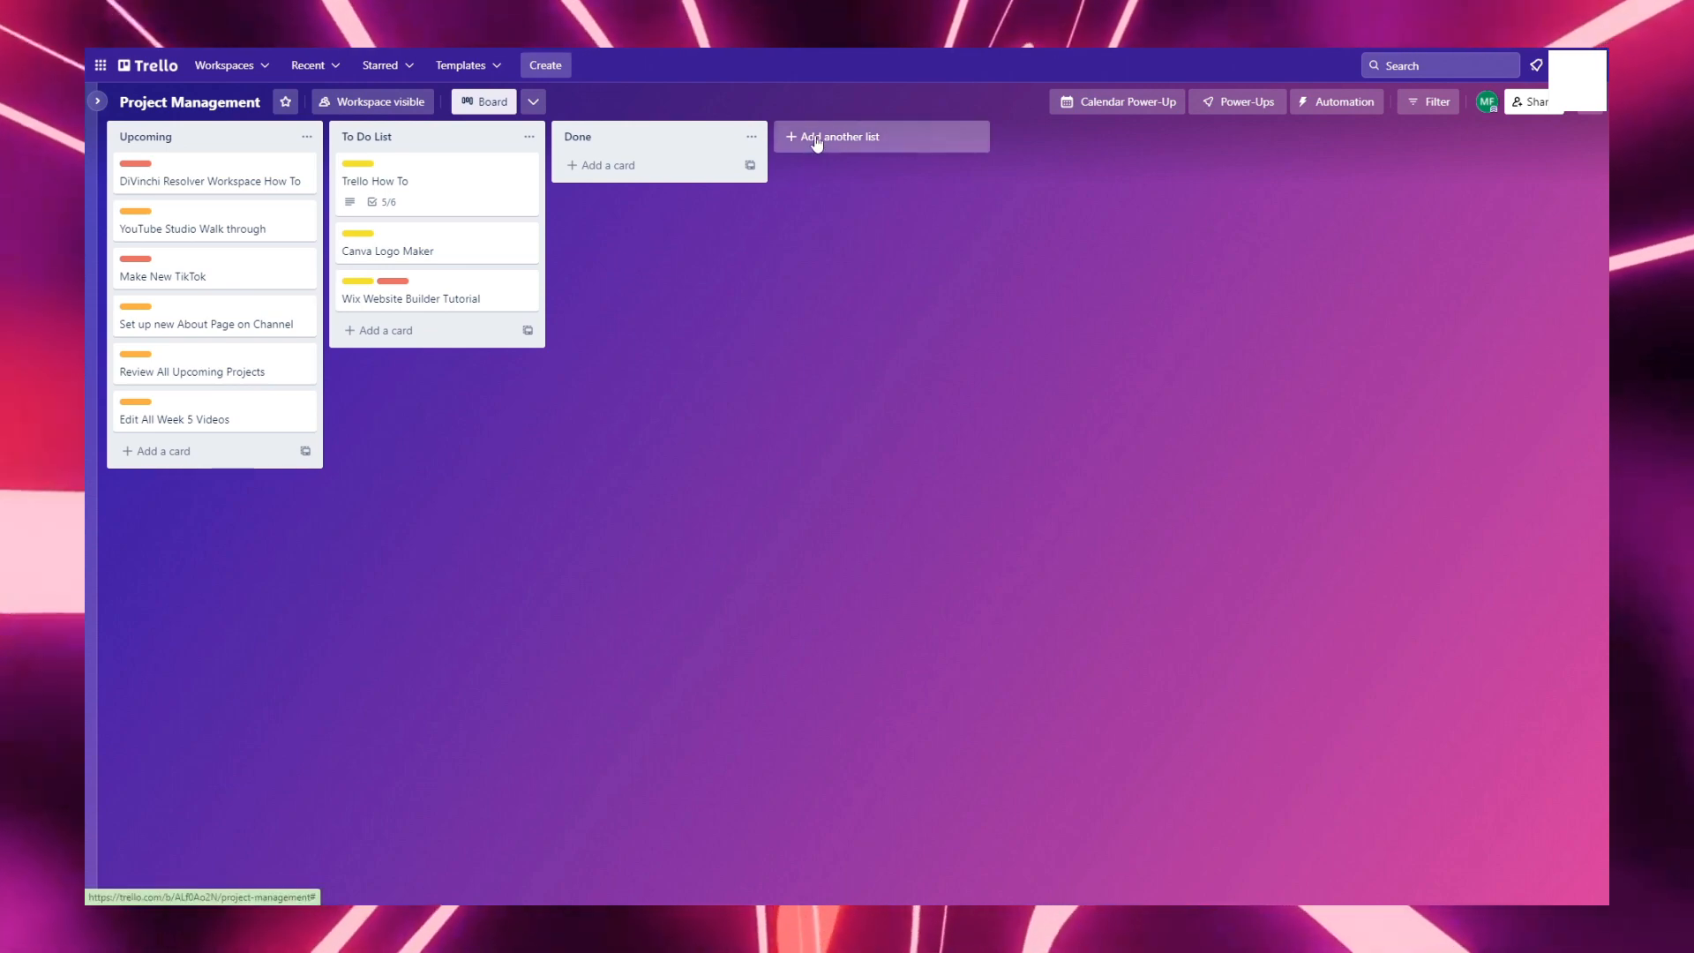
Add a list titled Project Resources after the Done list and dismiss the entry form for another list
{"action": "left_click", "coordinate": [816, 140]}
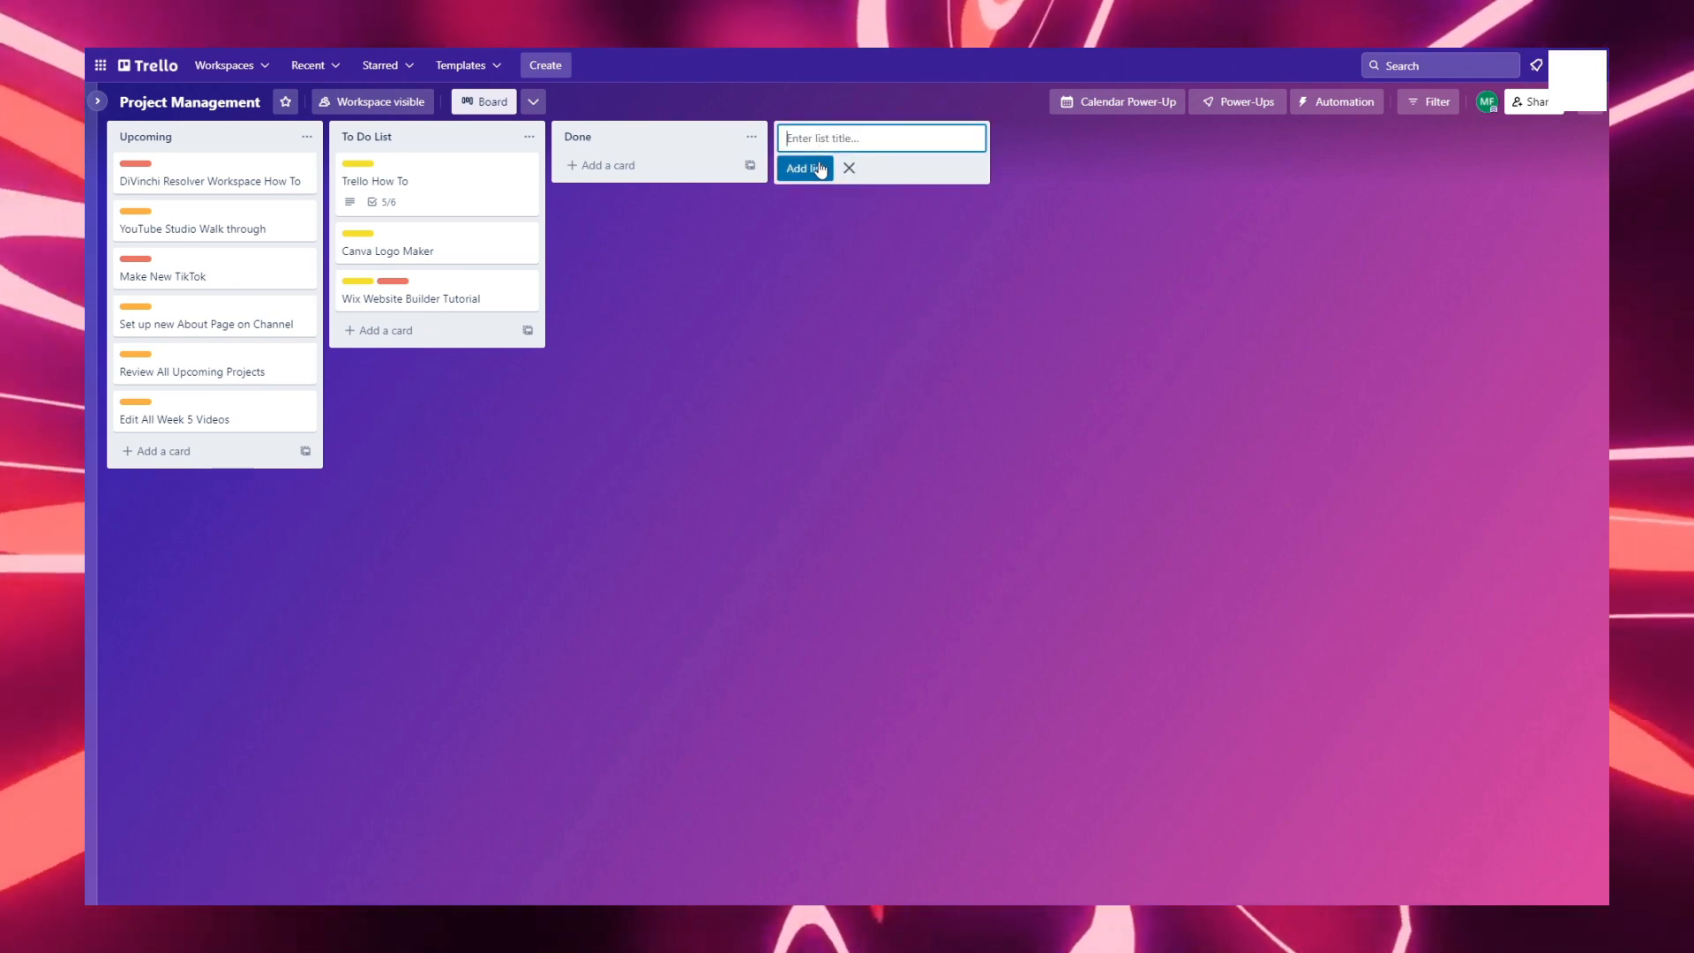
{"action": "type", "text": "Proe"}
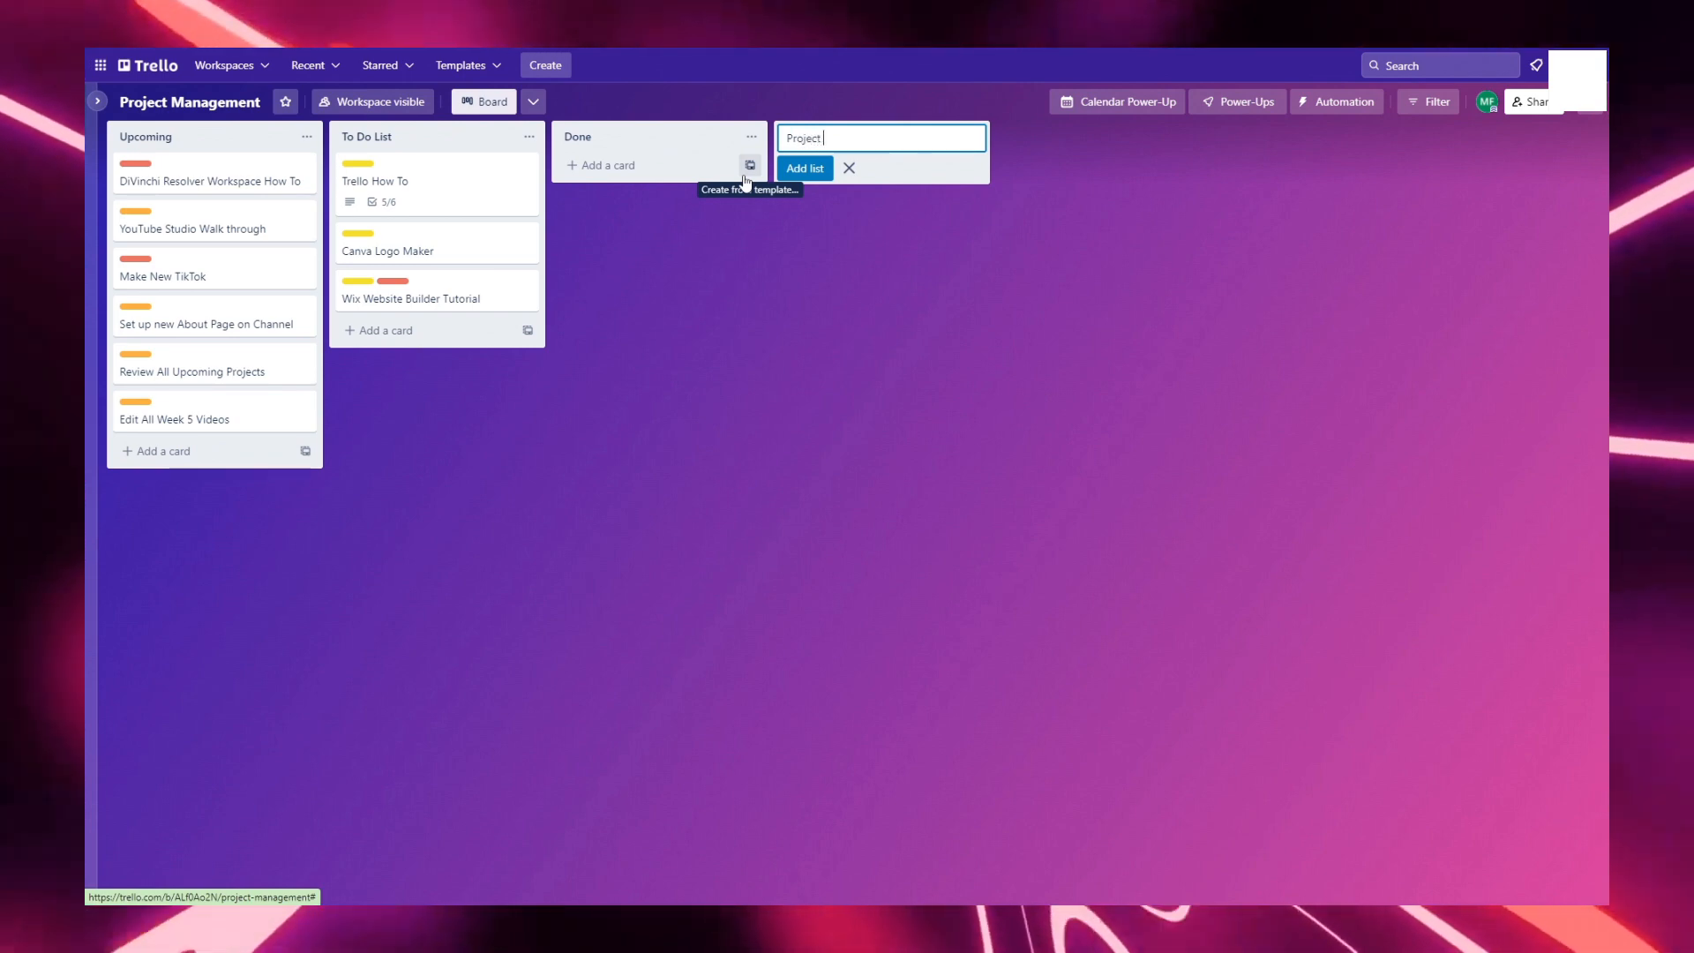
{"action": "type", "text": "ect Resour"}
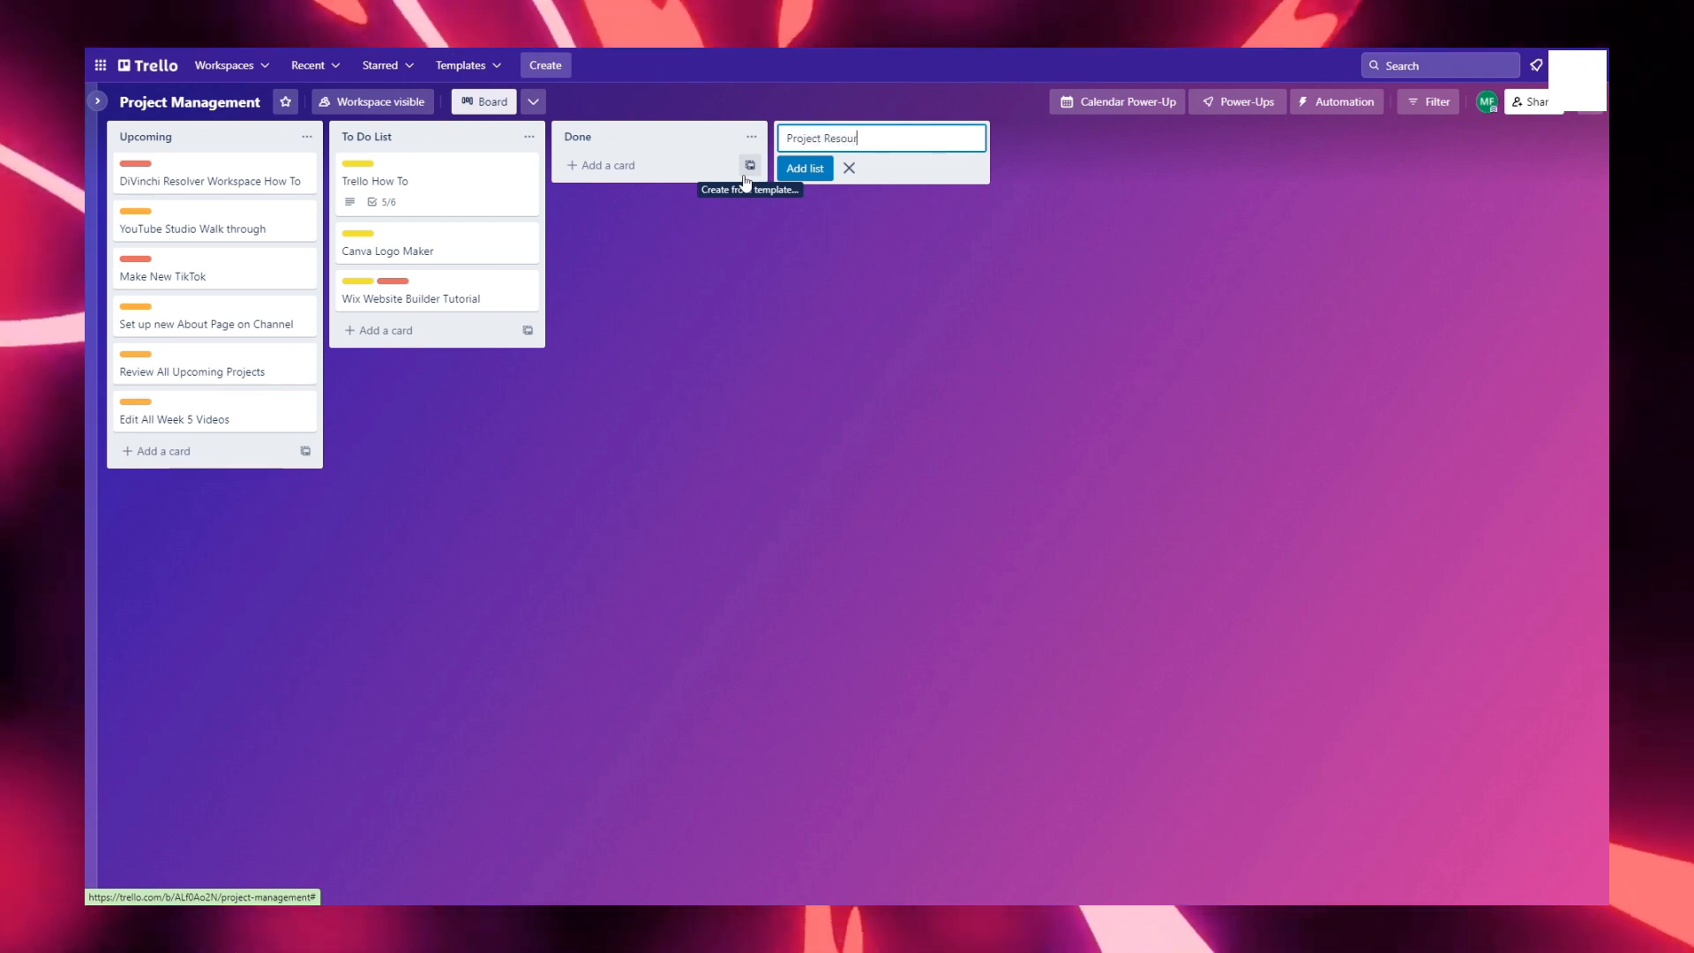
{"action": "type", "text": "ces"}
{"action": "key", "text": "Return"}
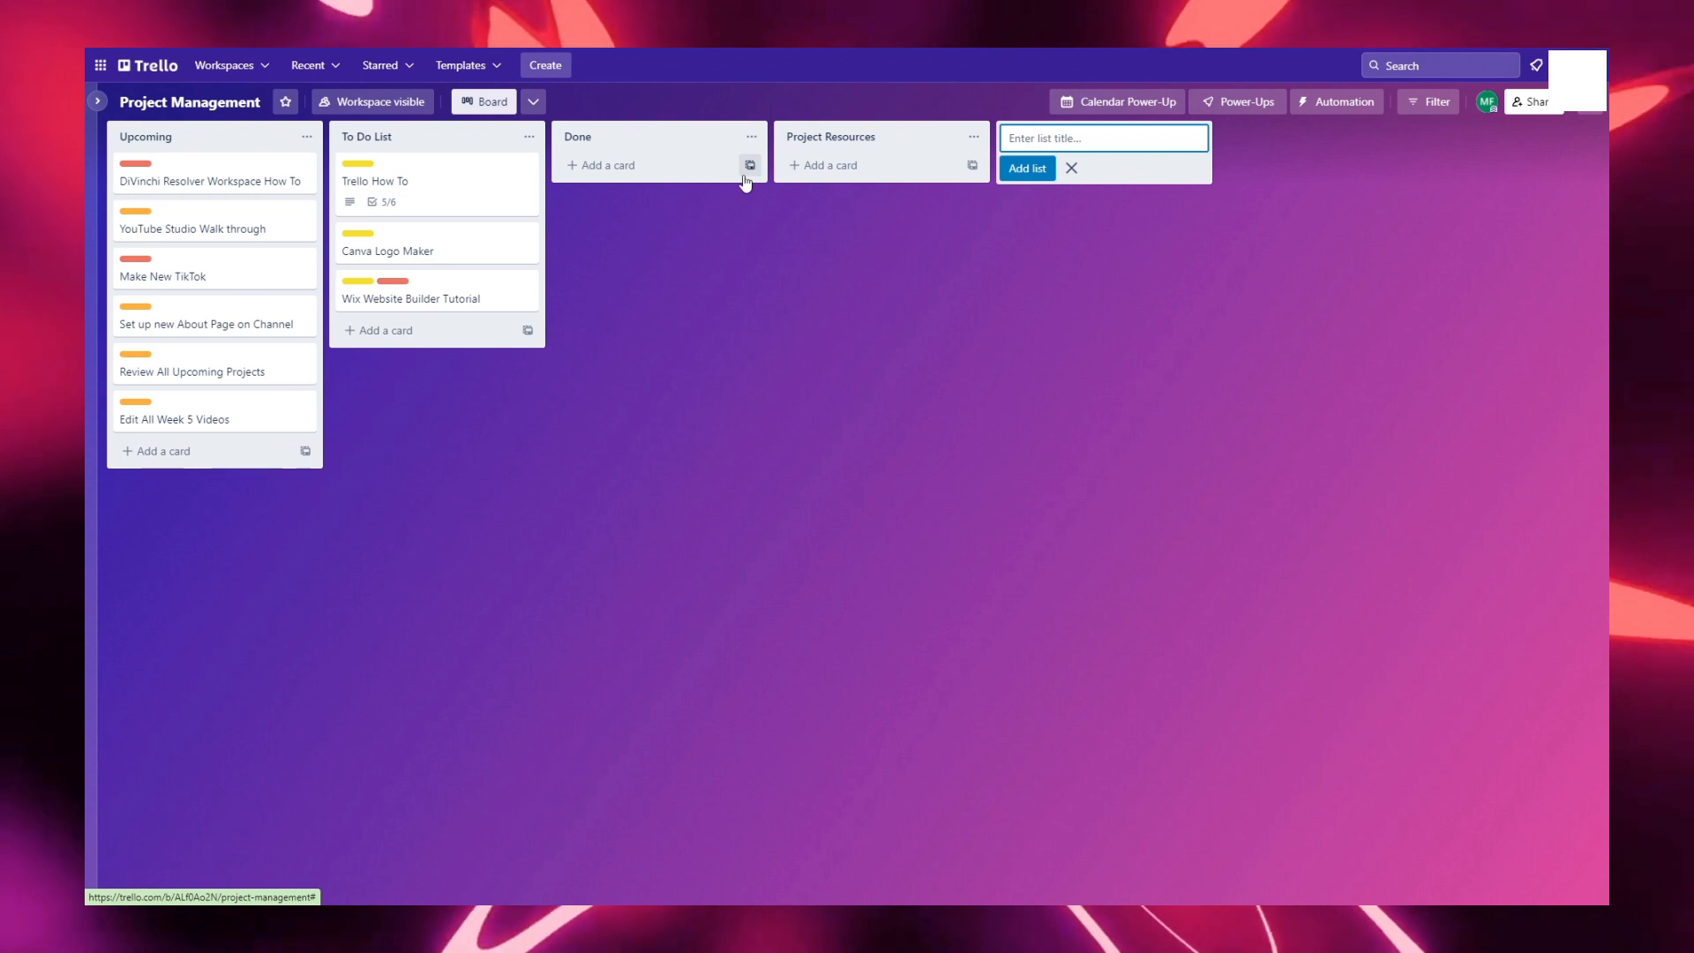
{"action": "left_click", "coordinate": [825, 137]}
{"action": "left_click", "coordinate": [1070, 168]}
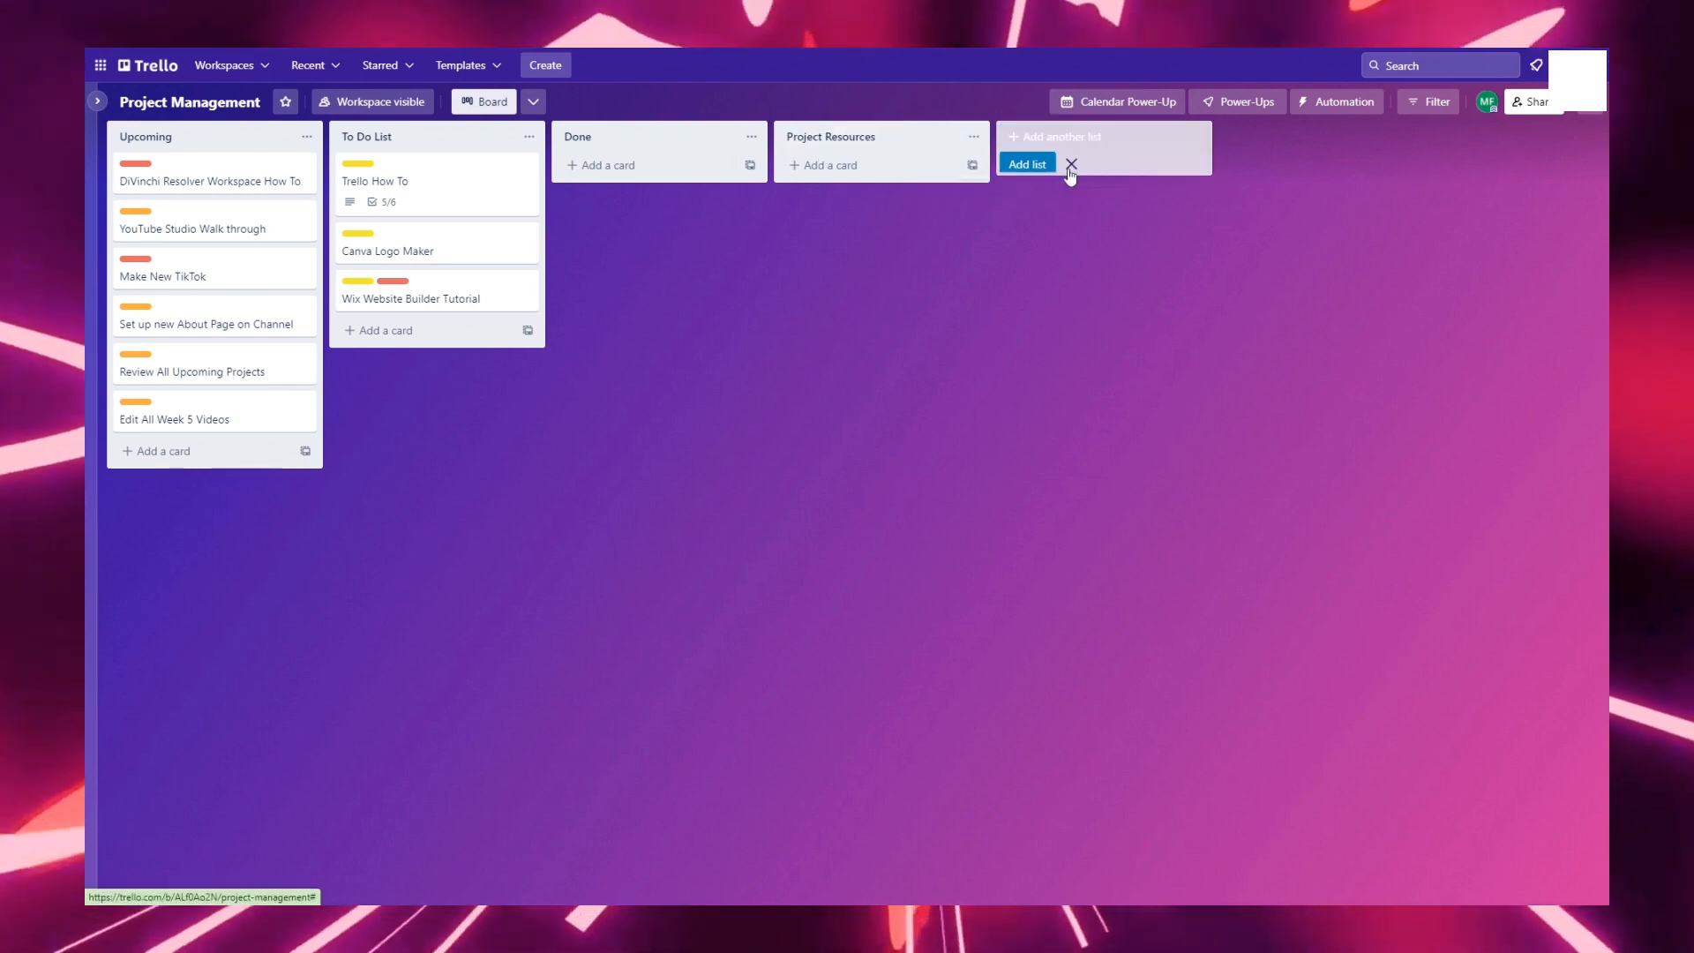
Add a card titled Trello Video to the Project Resources list
{"action": "left_click", "coordinate": [805, 165]}
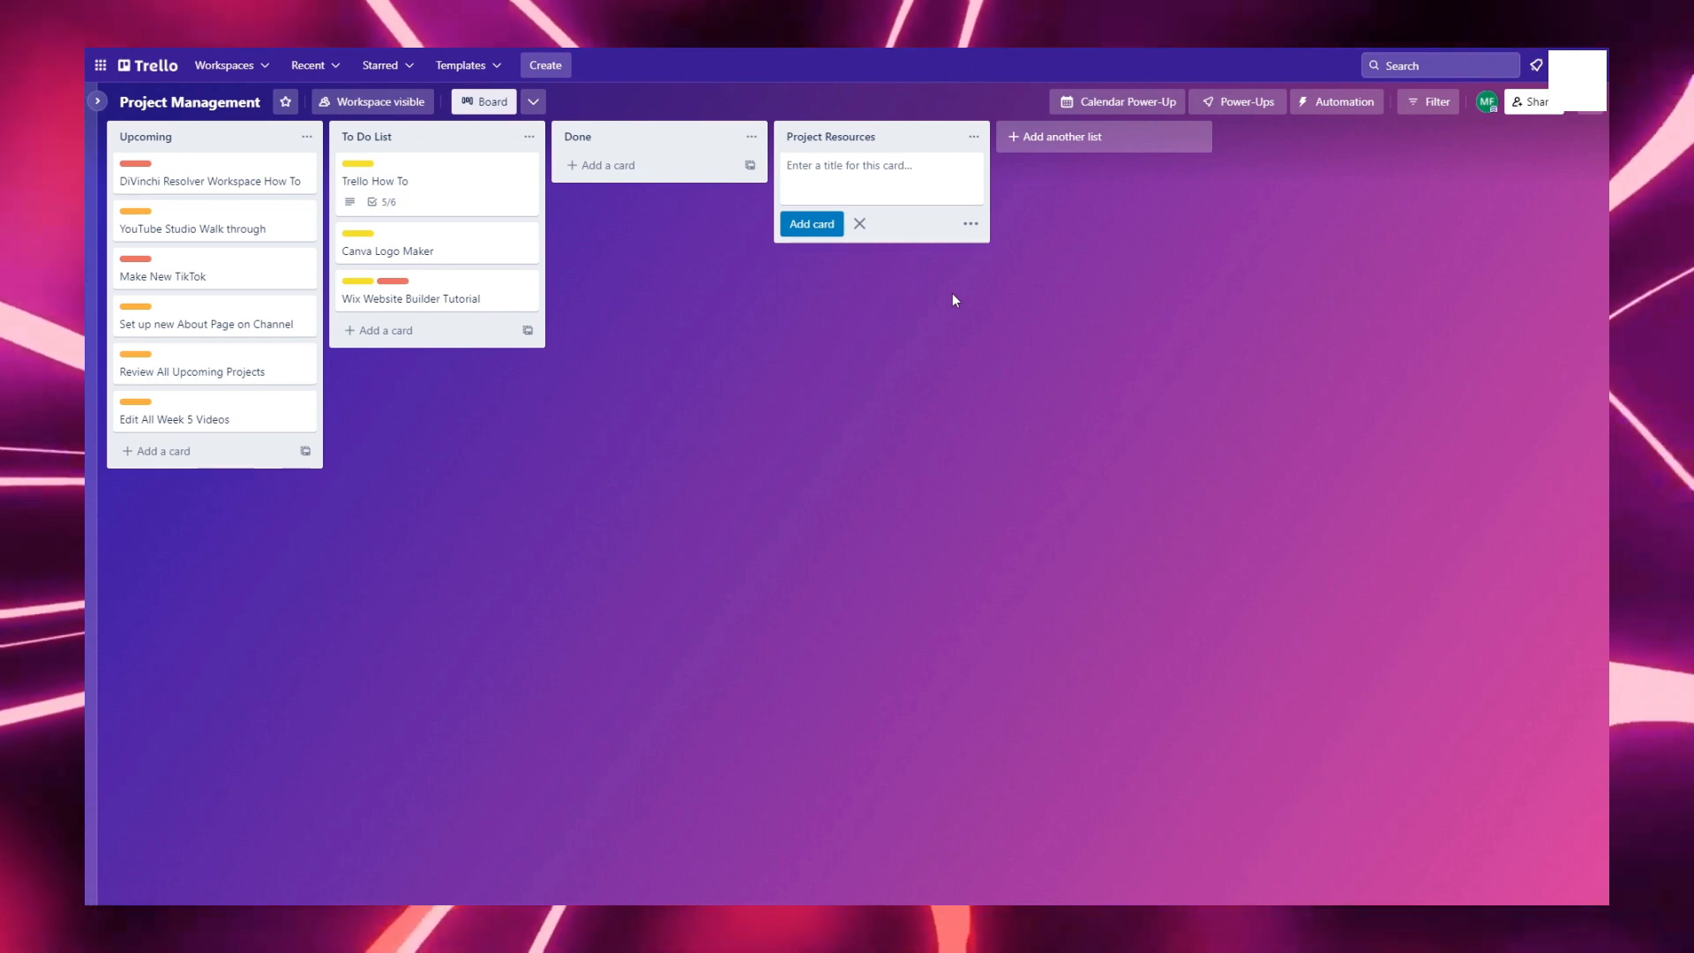
{"action": "type", "text": "Tr"}
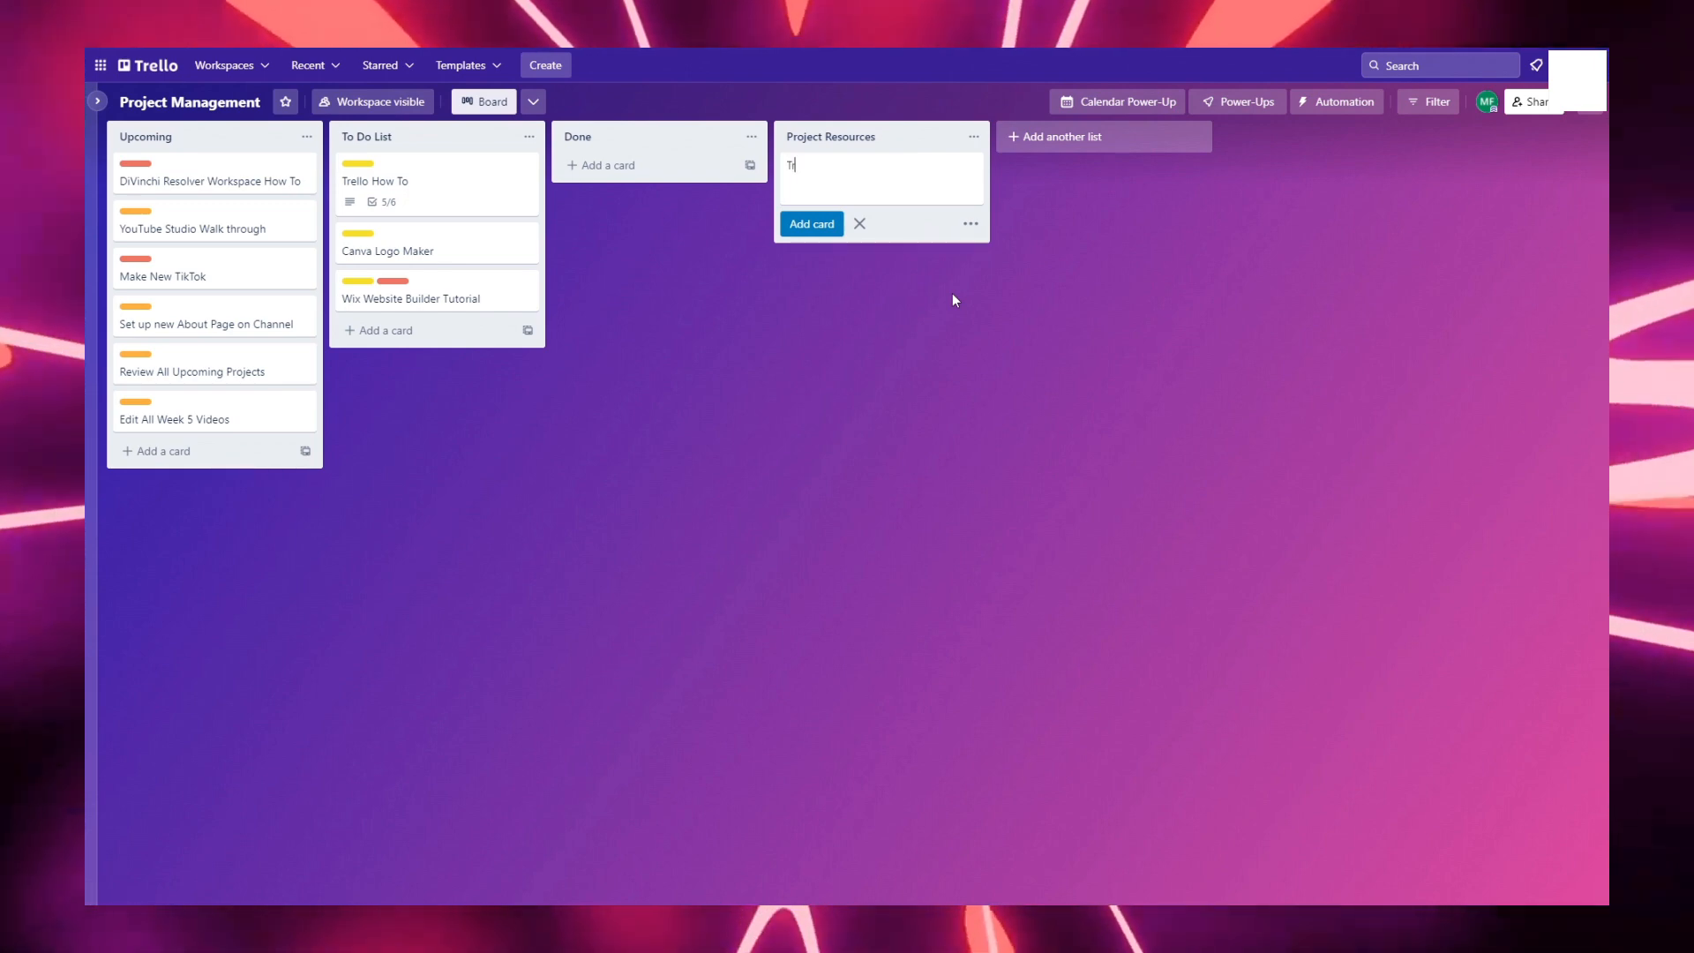
{"action": "type", "text": "ello Video"}
{"action": "key", "text": "Return"}
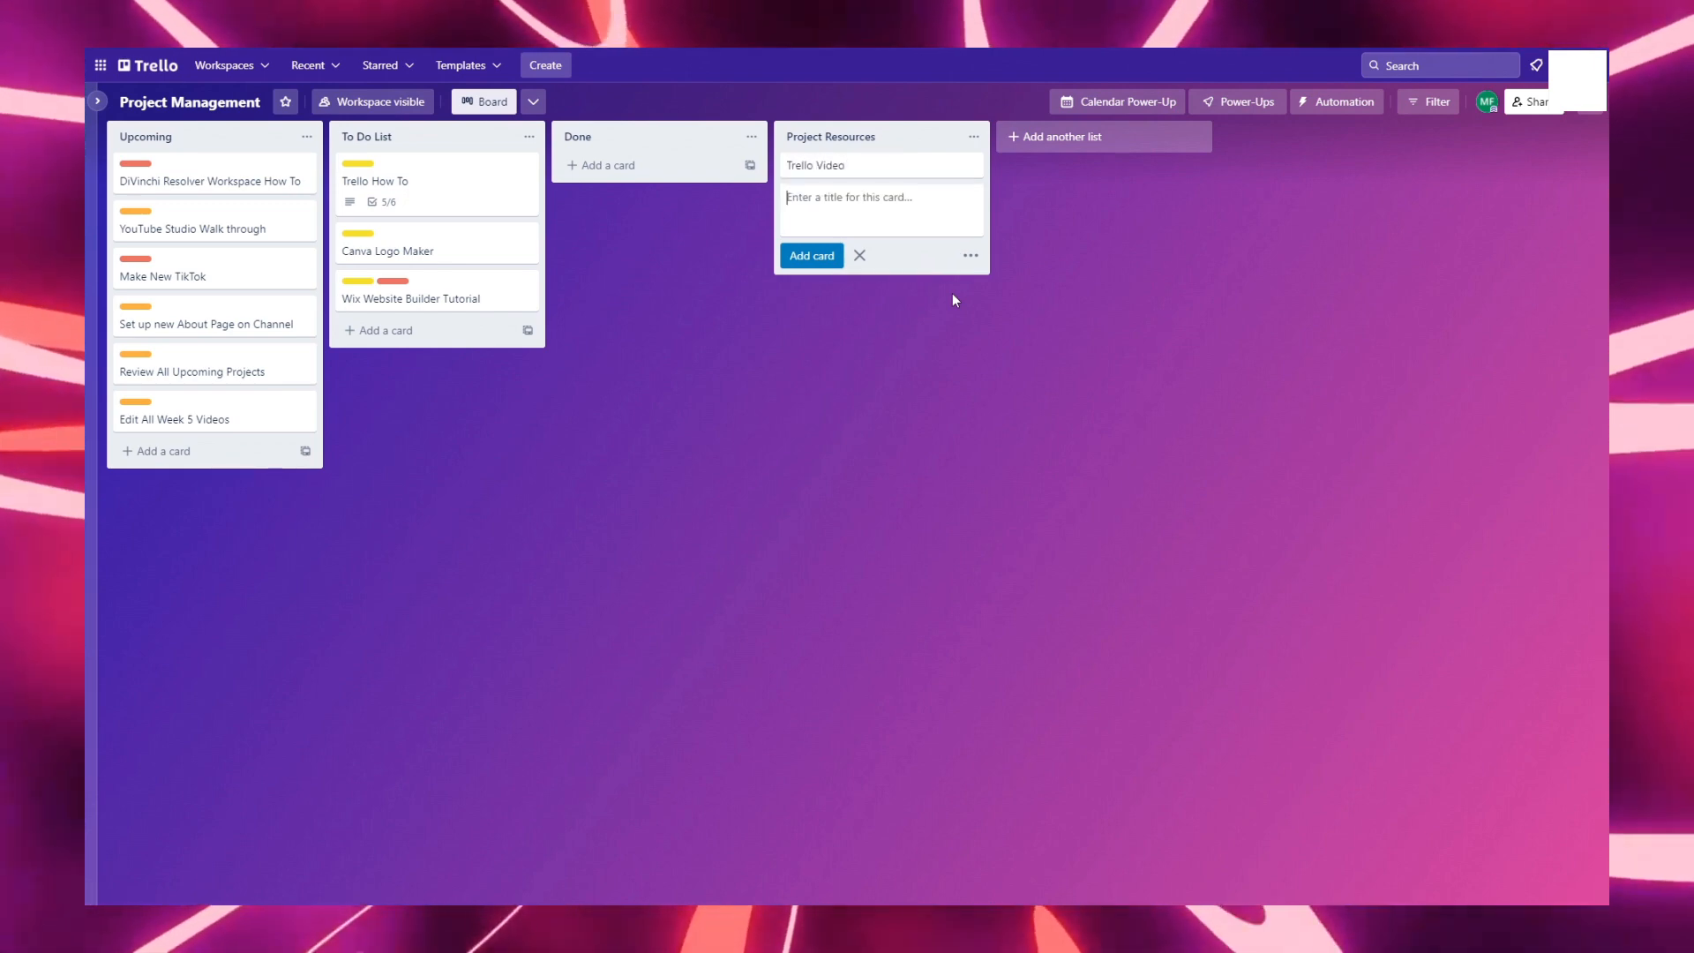
Open the Trello Video card, look through its attachment source options, and close the card
{"action": "left_click", "coordinate": [882, 167]}
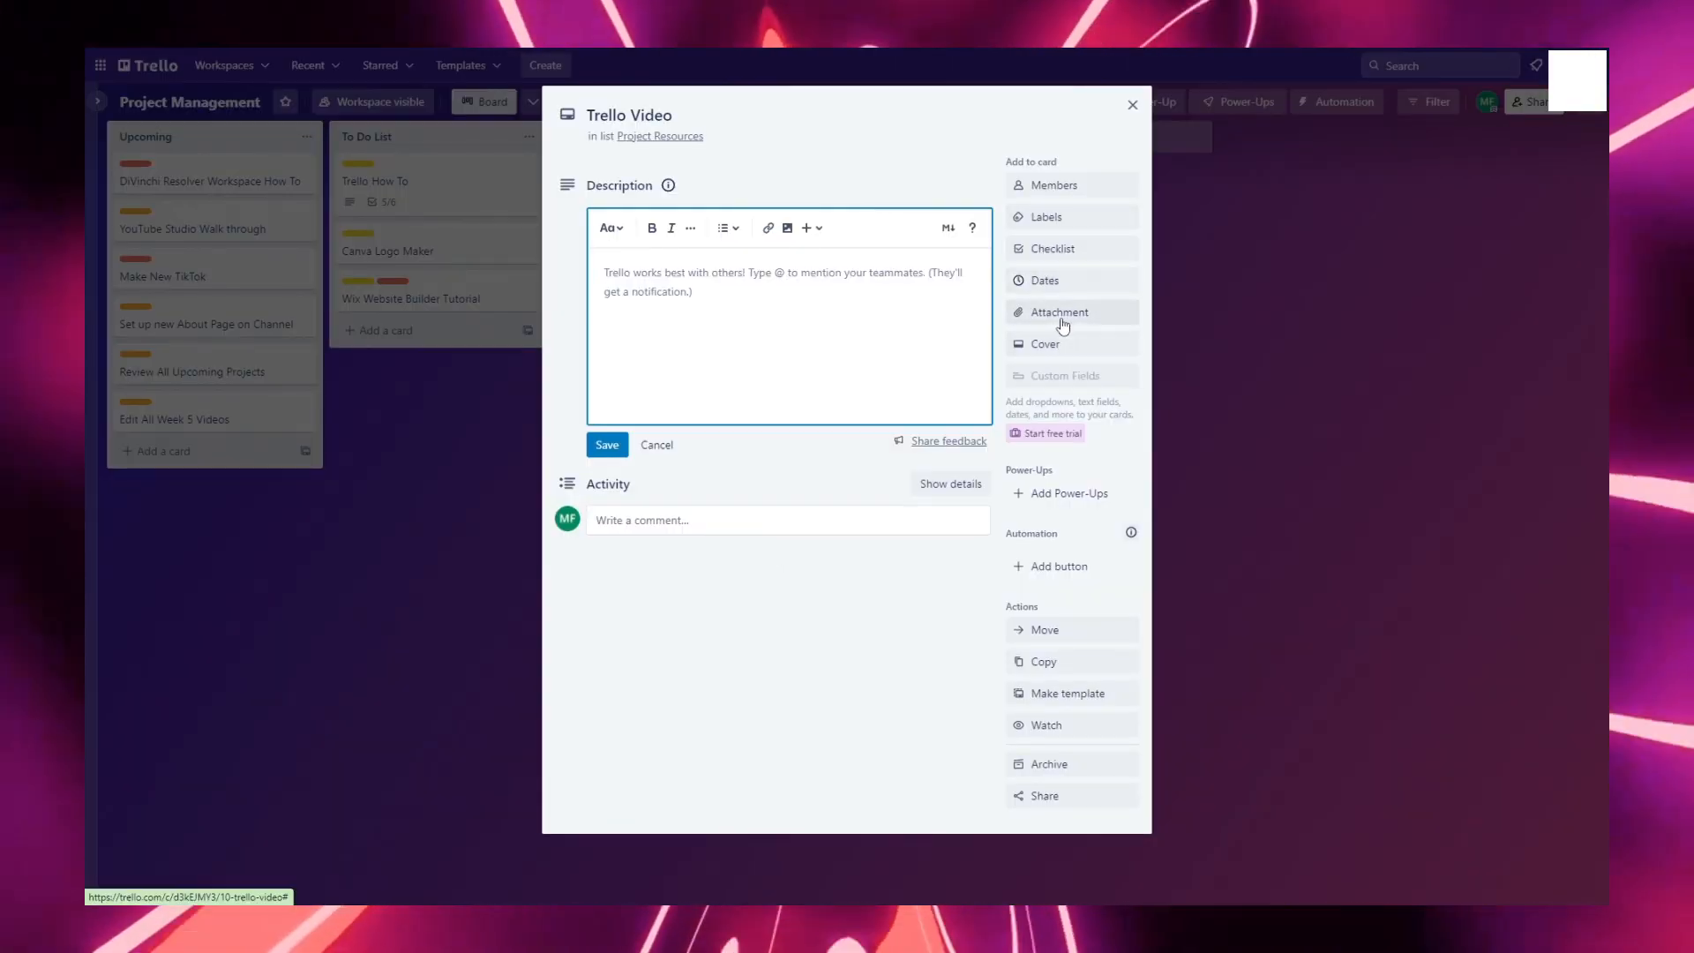
{"action": "left_click", "coordinate": [1058, 311]}
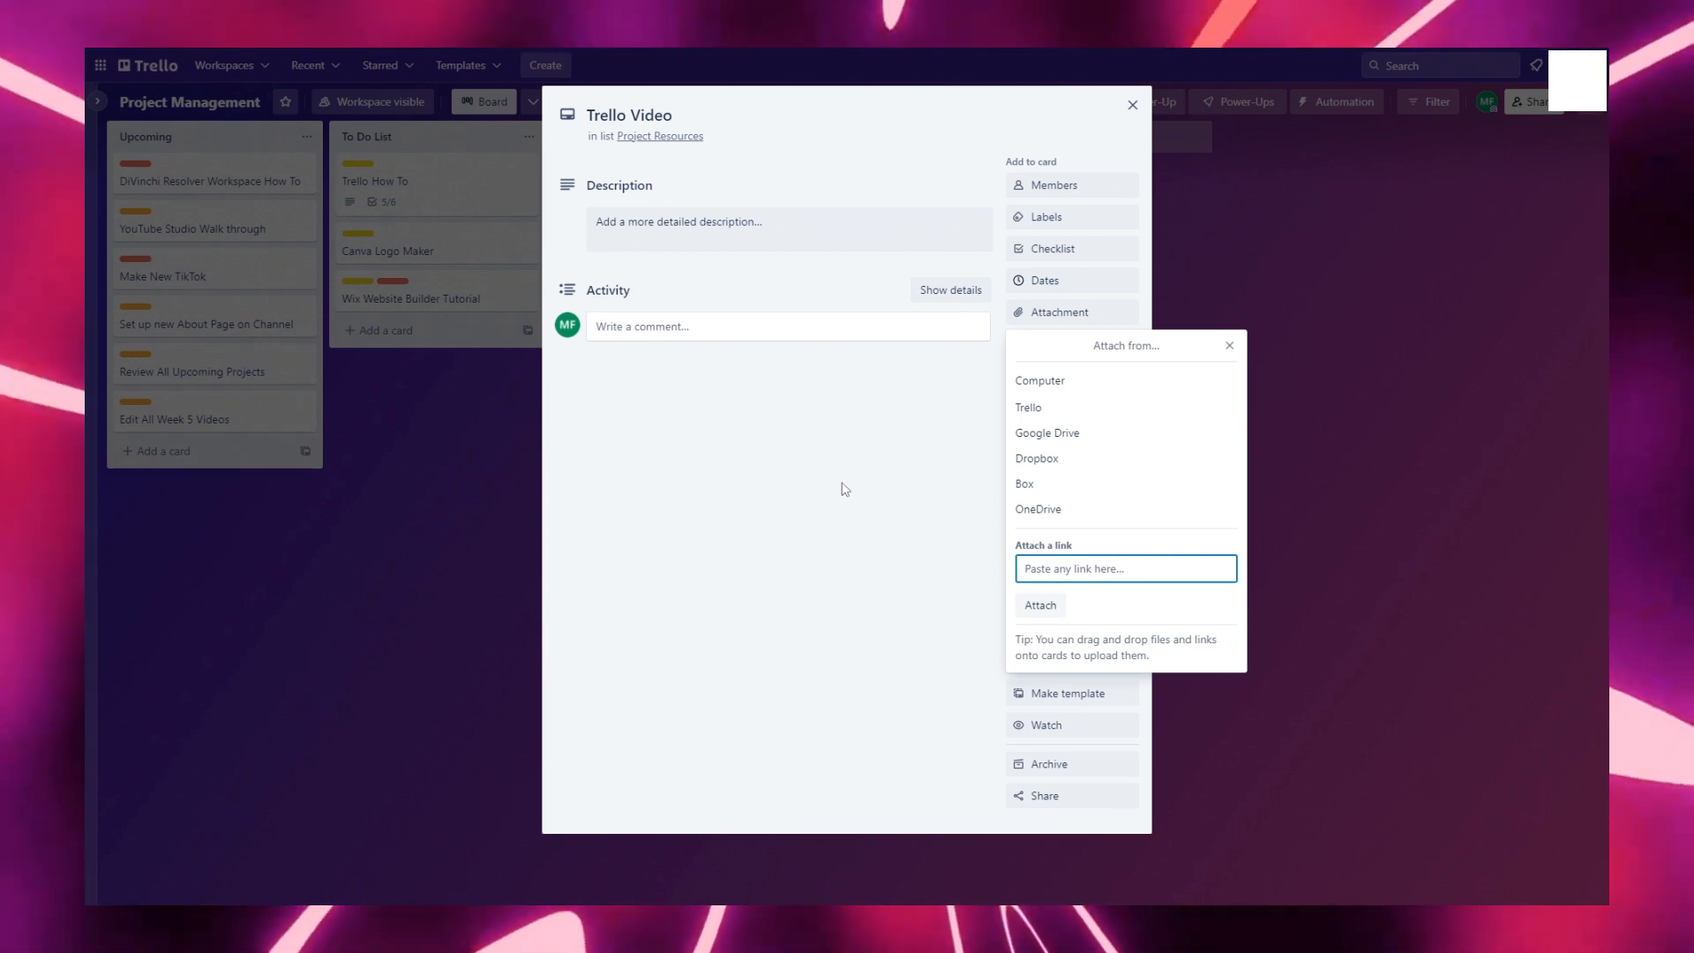
{"action": "key", "text": "Escape"}
{"action": "key", "text": "Escape"}
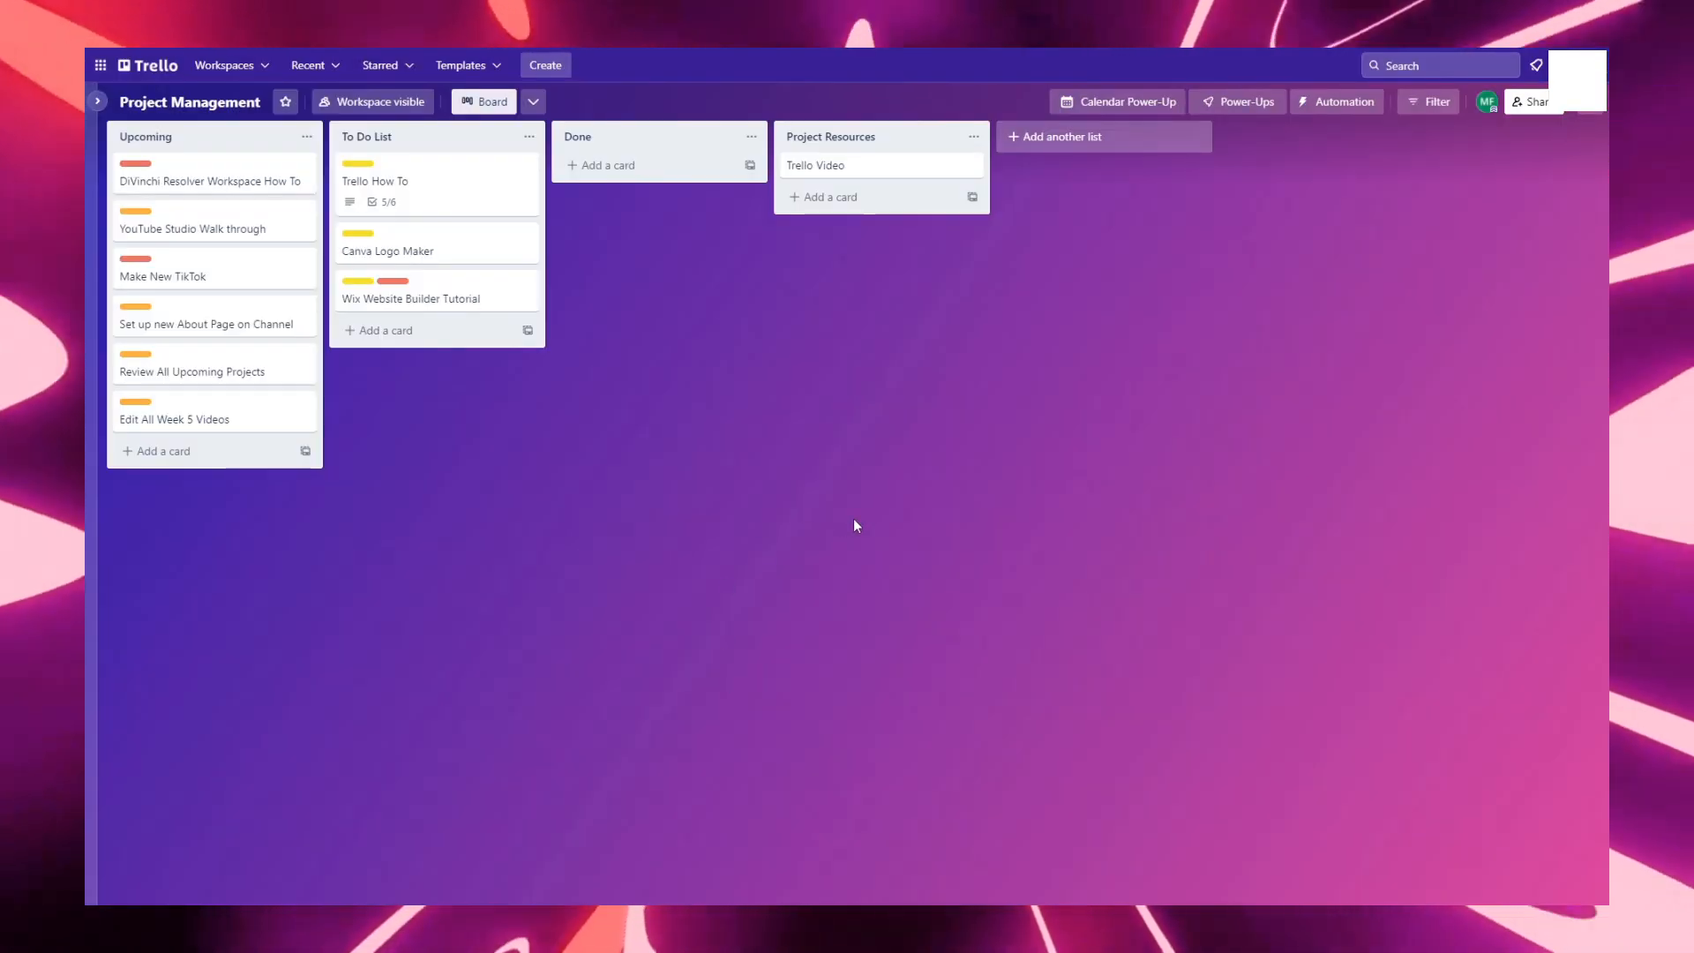